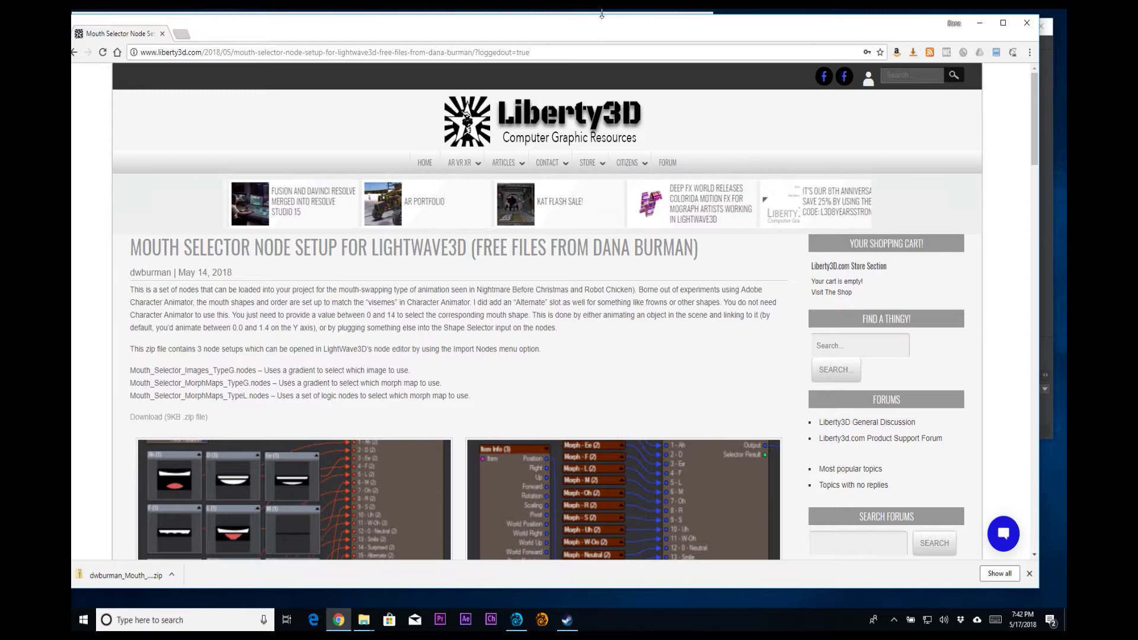
Finish browsing, minimize Chrome and bring the LightWave Layout window to the front
{"action": "left_click_drag", "start_coordinate": [602, 13], "coordinate": [612, 13]}
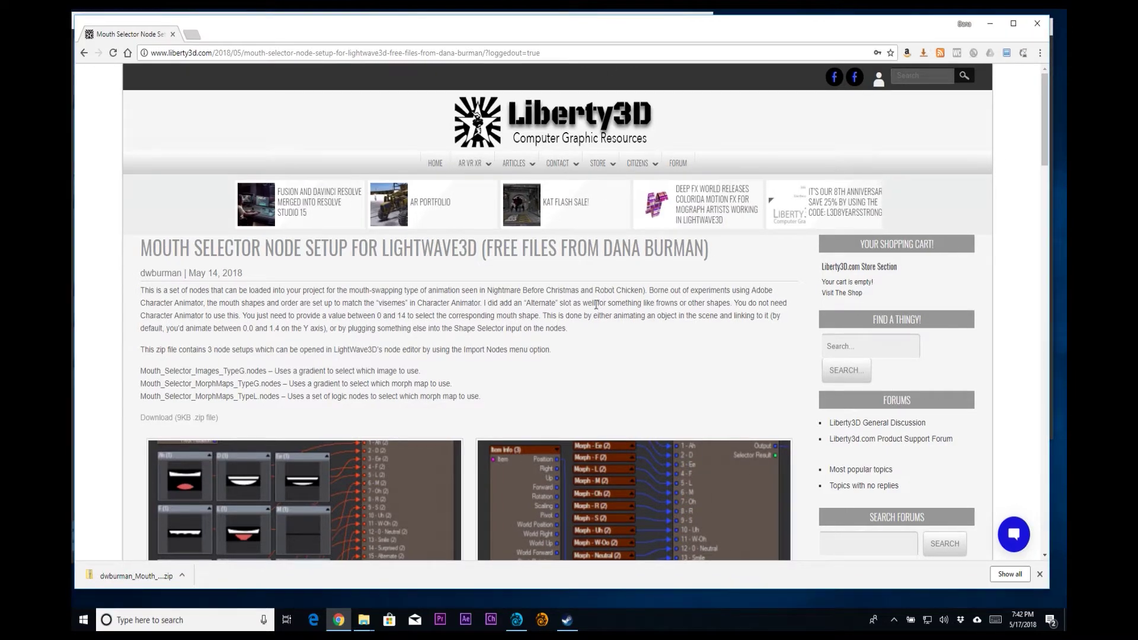
{"action": "scroll", "coordinate": [555, 365], "scroll_direction": "down", "scroll_amount": 2}
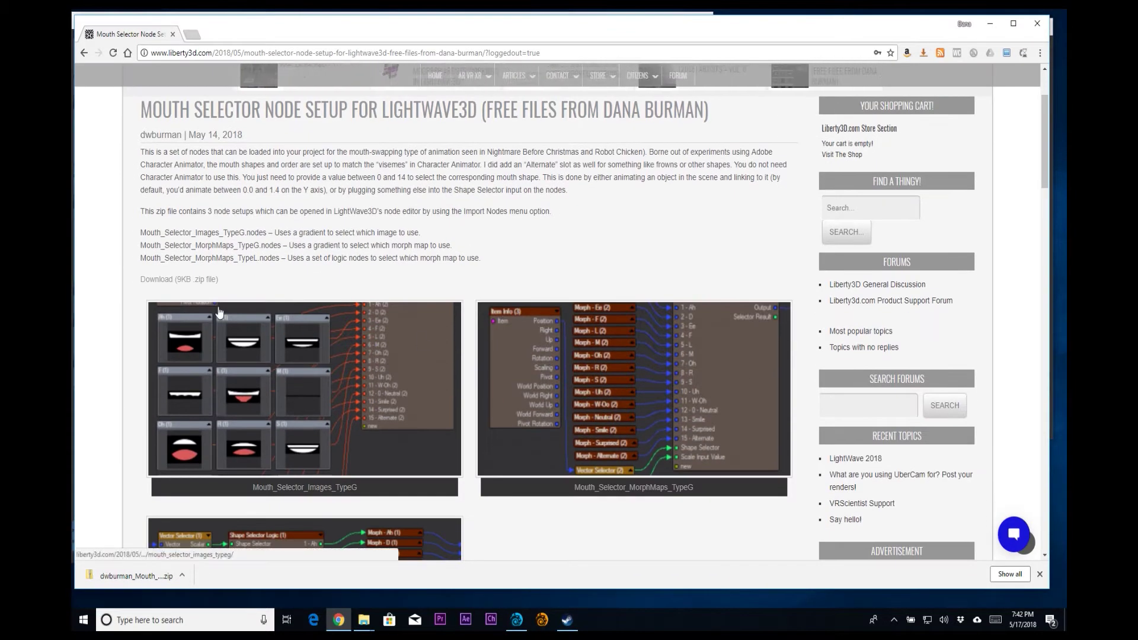
{"action": "scroll", "coordinate": [477, 297], "scroll_direction": "down", "scroll_amount": 1}
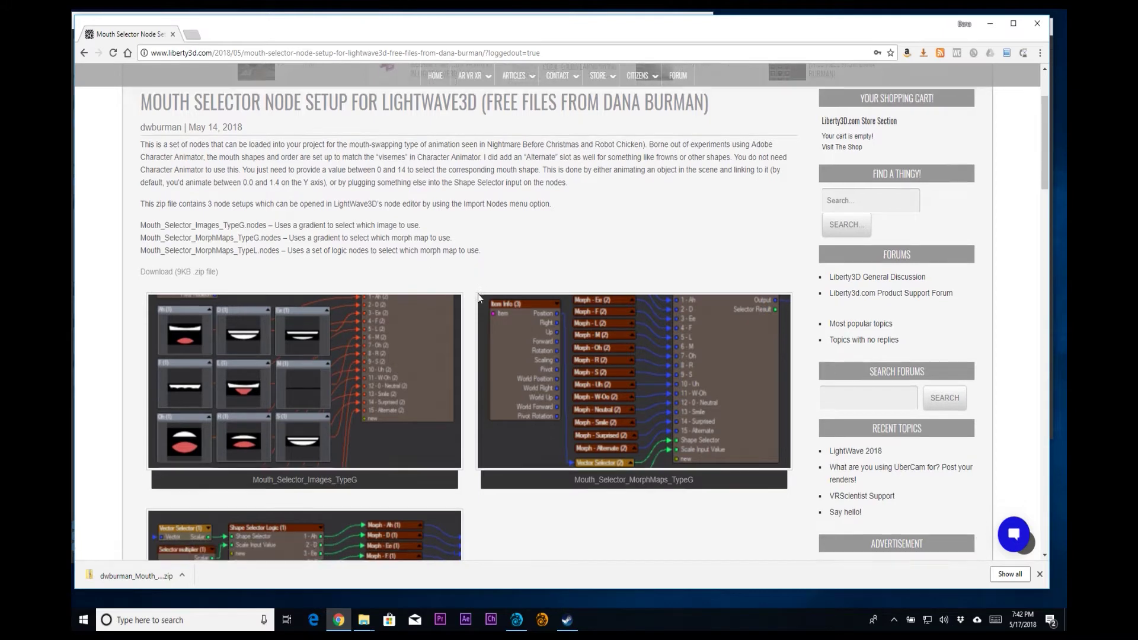
{"action": "scroll", "coordinate": [478, 299], "scroll_direction": "down", "scroll_amount": 2}
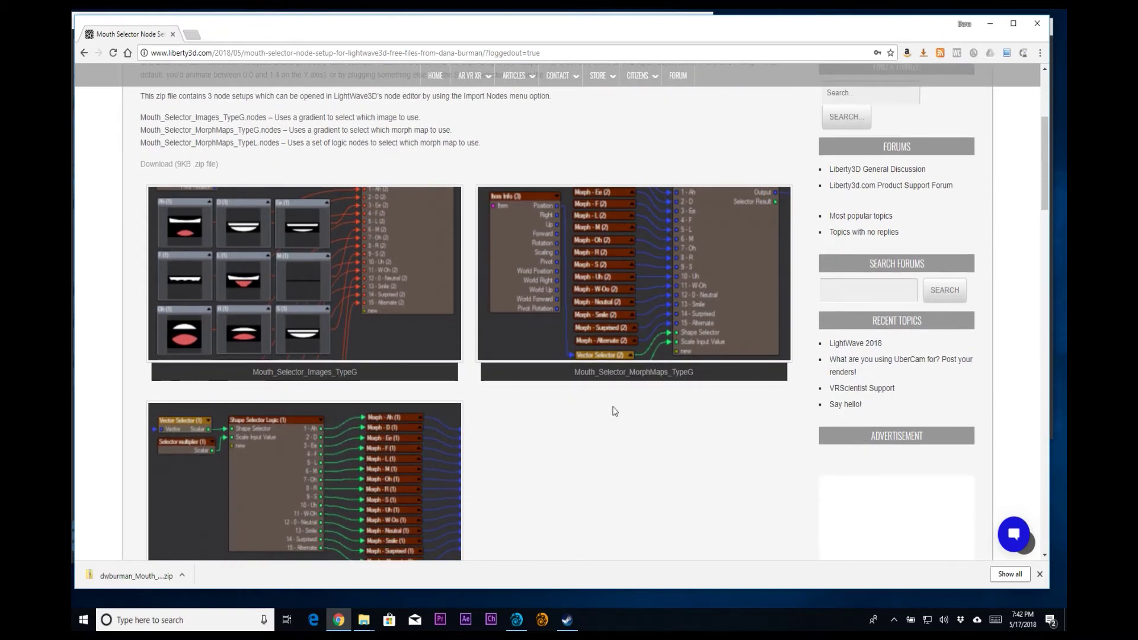
{"action": "scroll", "coordinate": [614, 410], "scroll_direction": "down", "scroll_amount": 1}
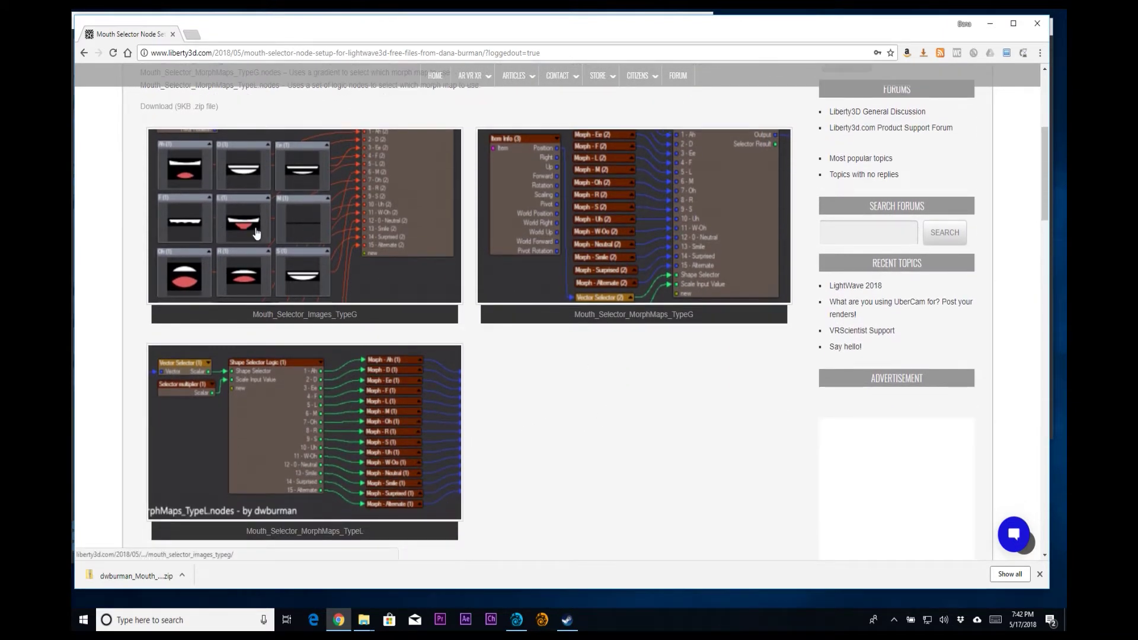
{"action": "scroll", "coordinate": [589, 367], "scroll_direction": "down", "scroll_amount": 1}
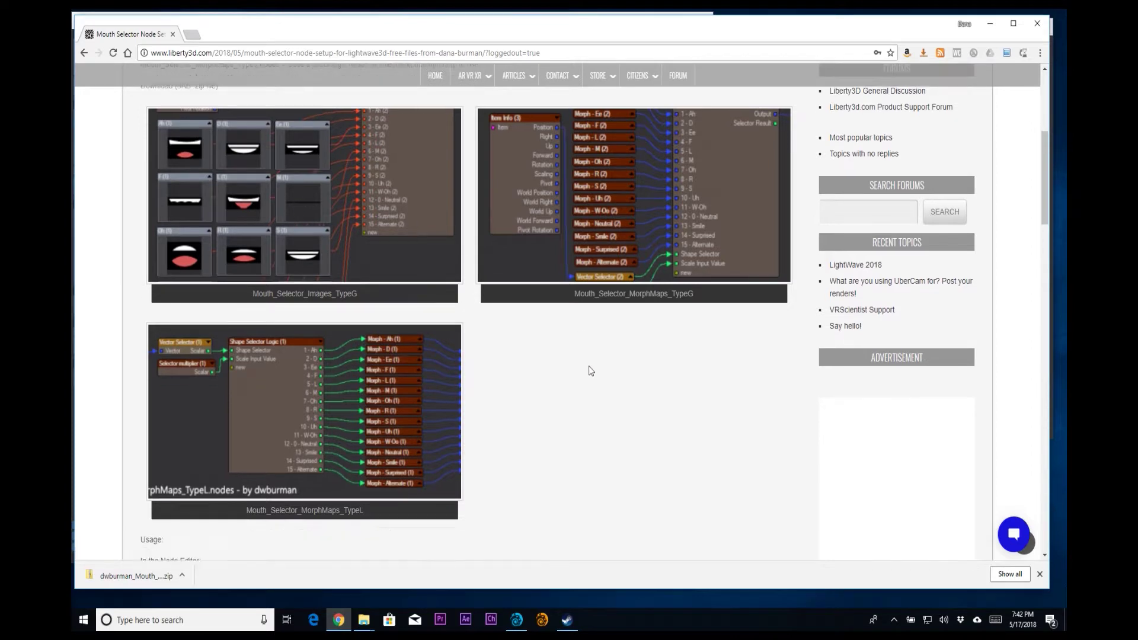
{"action": "scroll", "coordinate": [588, 365], "scroll_direction": "down", "scroll_amount": 3}
{"action": "scroll", "coordinate": [589, 297], "scroll_direction": "down", "scroll_amount": 2}
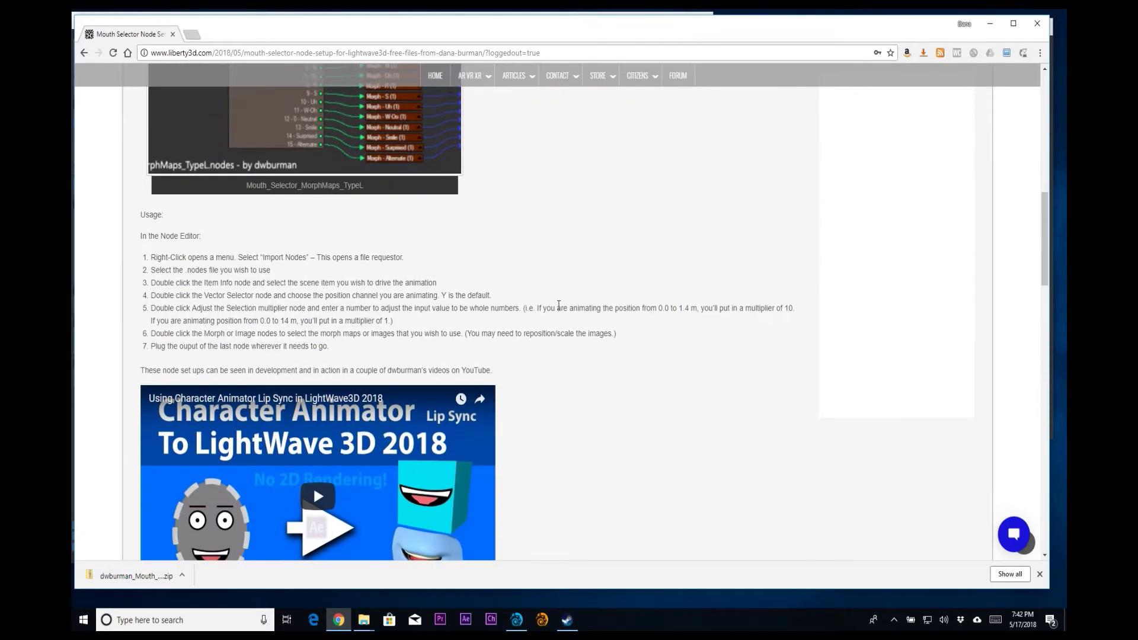
{"action": "scroll", "coordinate": [560, 304], "scroll_direction": "down", "scroll_amount": 6}
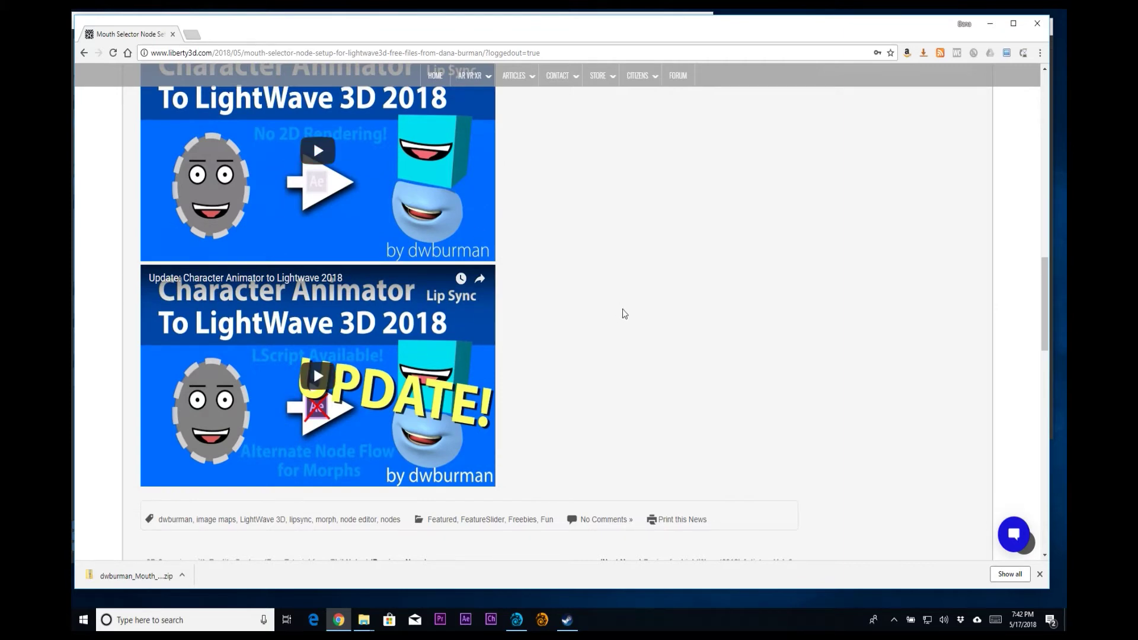
{"action": "scroll", "coordinate": [633, 325], "scroll_direction": "up", "scroll_amount": 15}
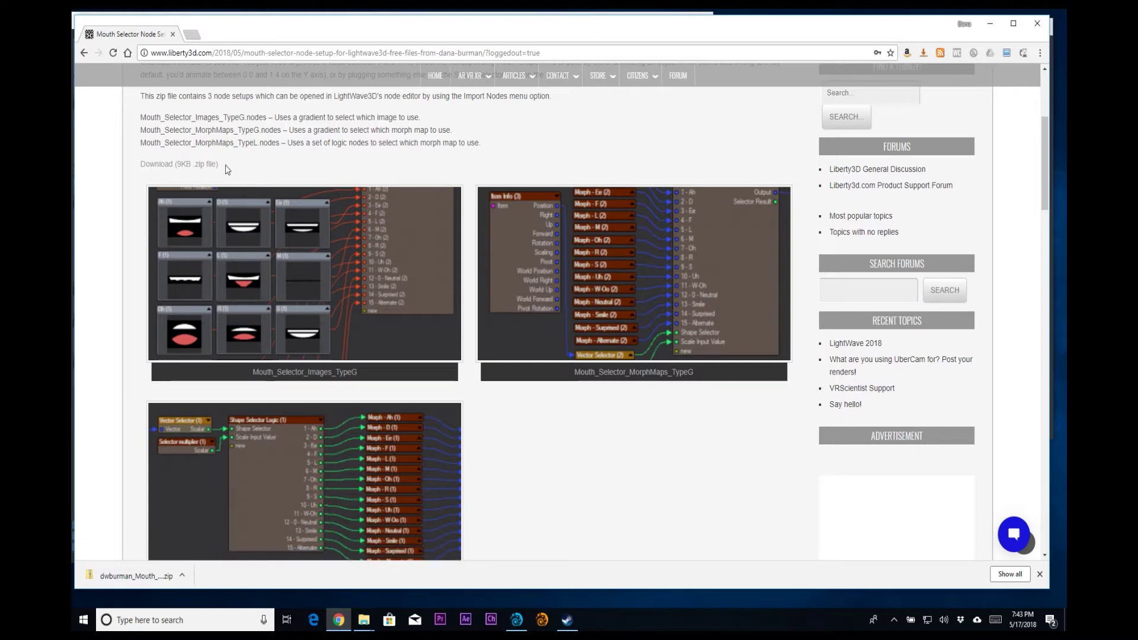
{"action": "scroll", "coordinate": [386, 141], "scroll_direction": "up", "scroll_amount": 3}
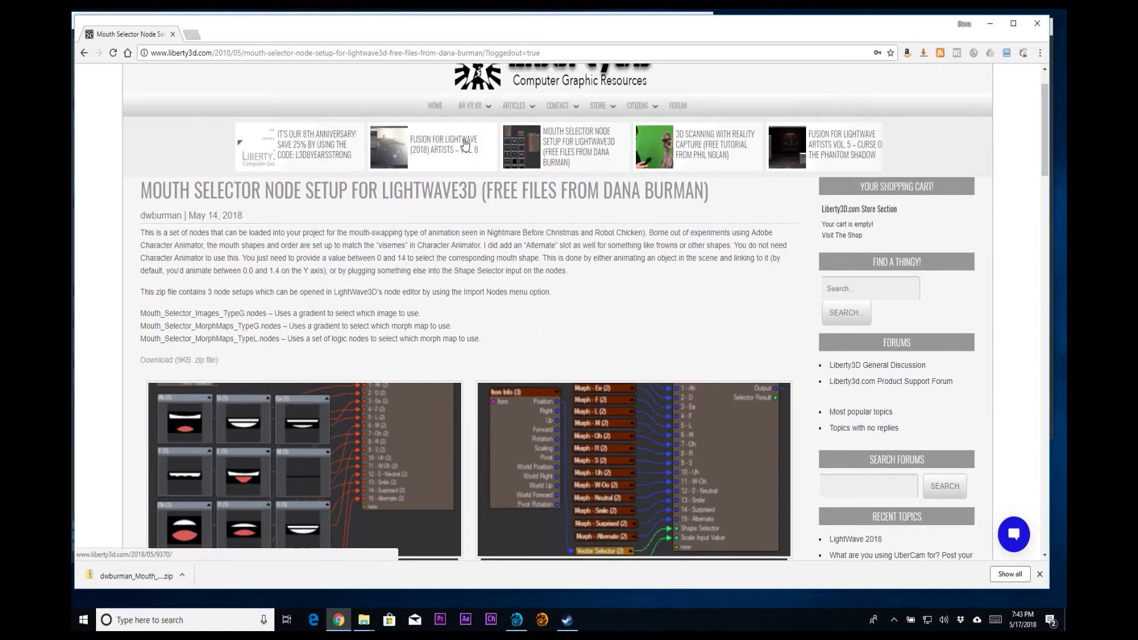
{"action": "left_click", "coordinate": [990, 25]}
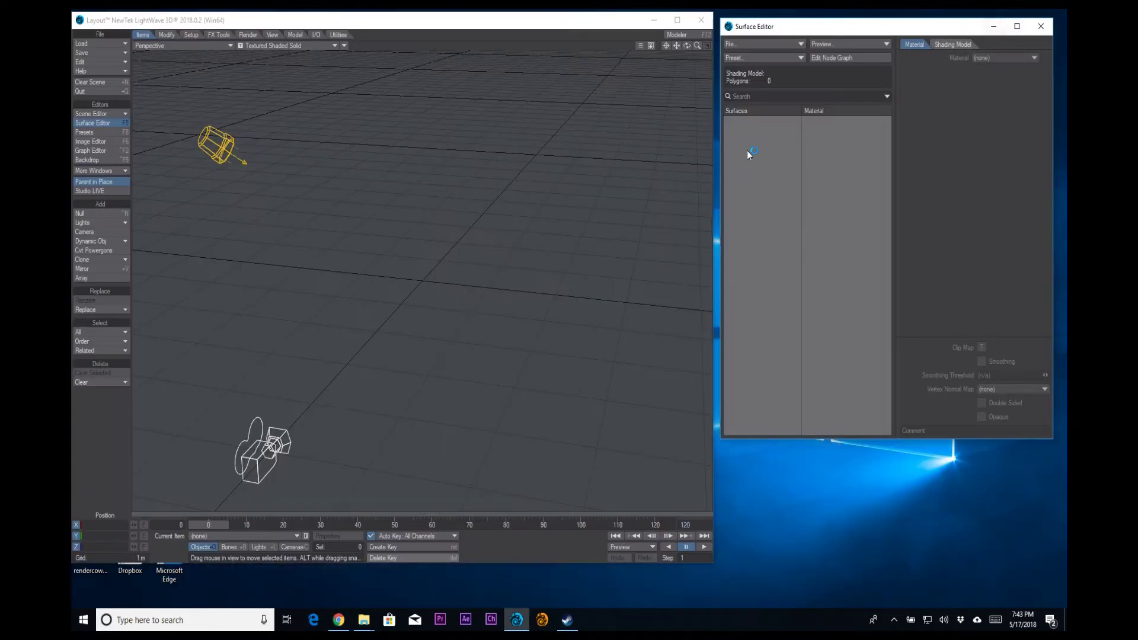
{"action": "left_click", "coordinate": [354, 24]}
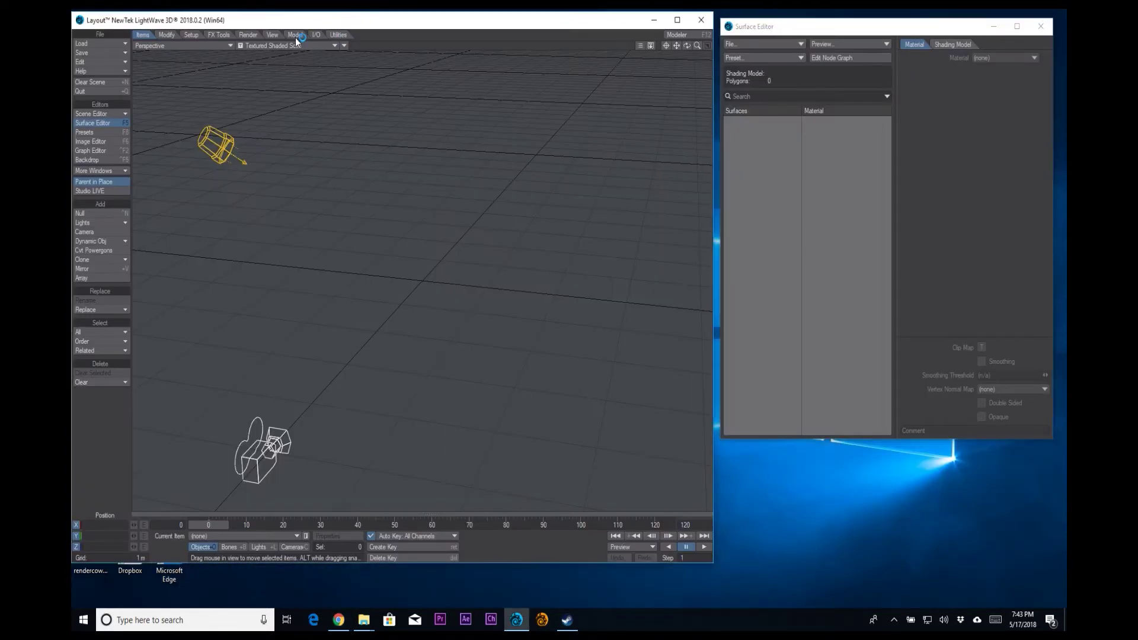
Add a 1 m cube via Model > Geometry > Cube
{"action": "left_click", "coordinate": [305, 34]}
{"action": "left_click", "coordinate": [311, 36]}
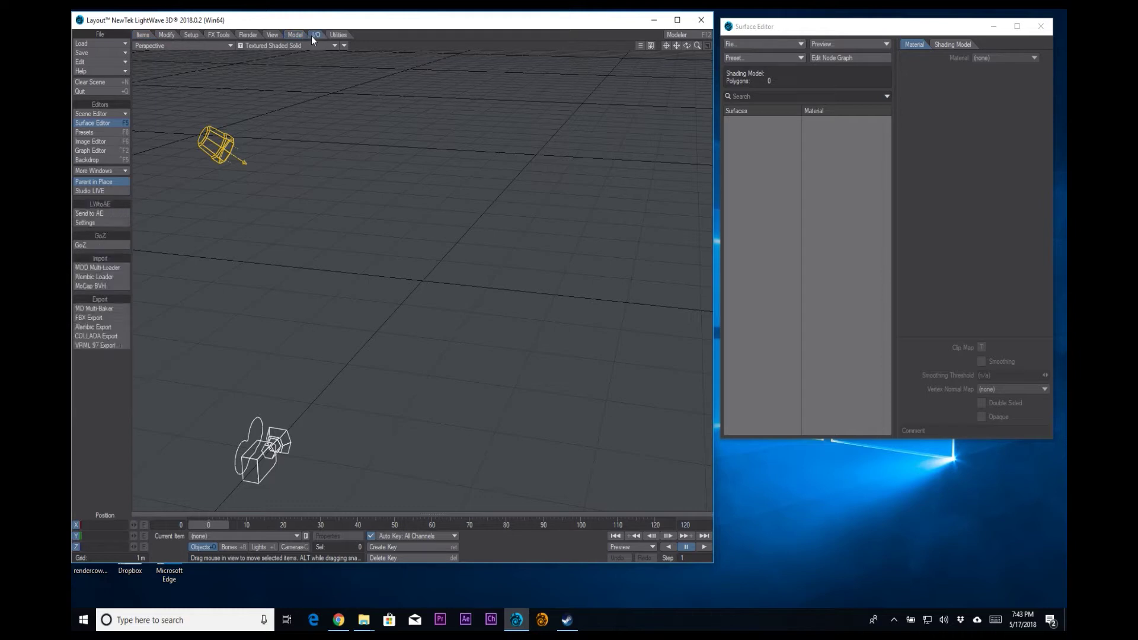
{"action": "left_click", "coordinate": [297, 35]}
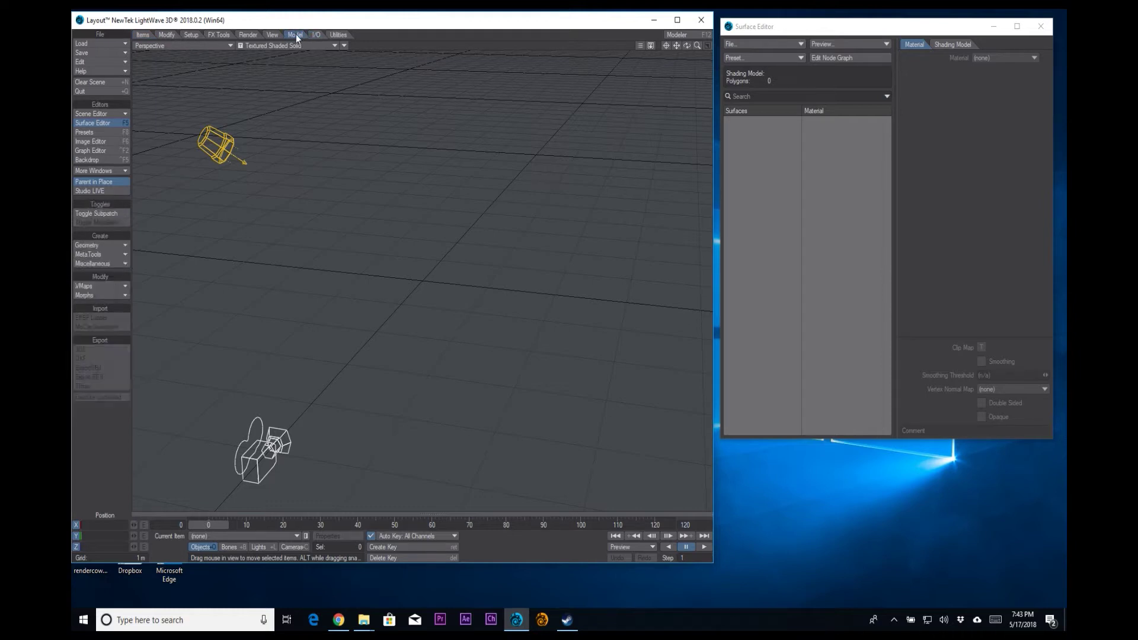
{"action": "left_click", "coordinate": [118, 243]}
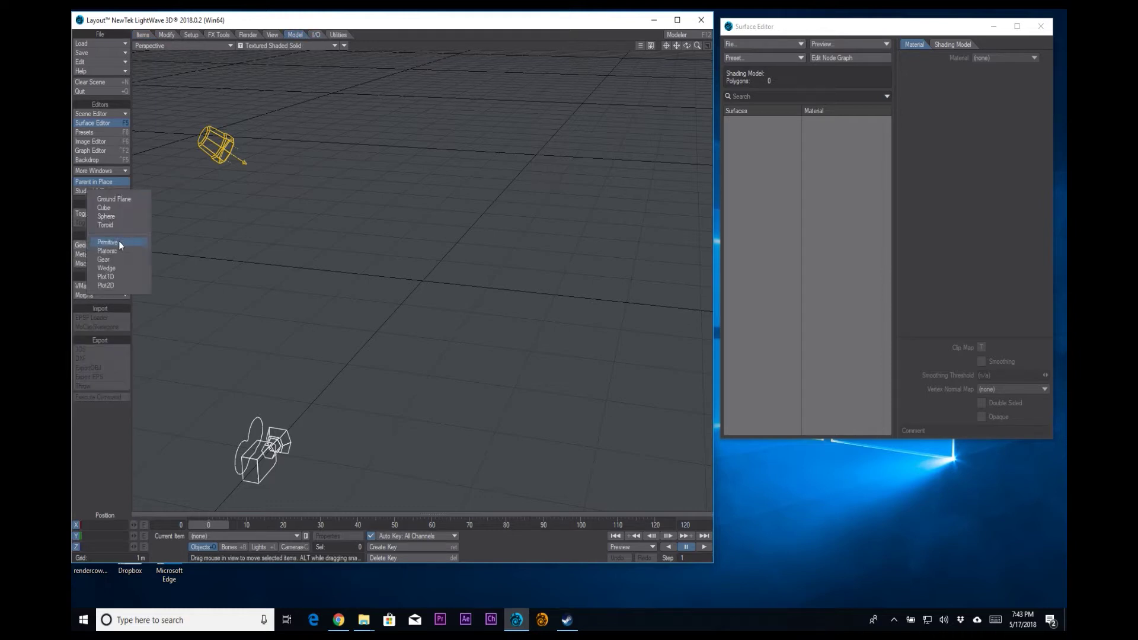
{"action": "left_click", "coordinate": [129, 206]}
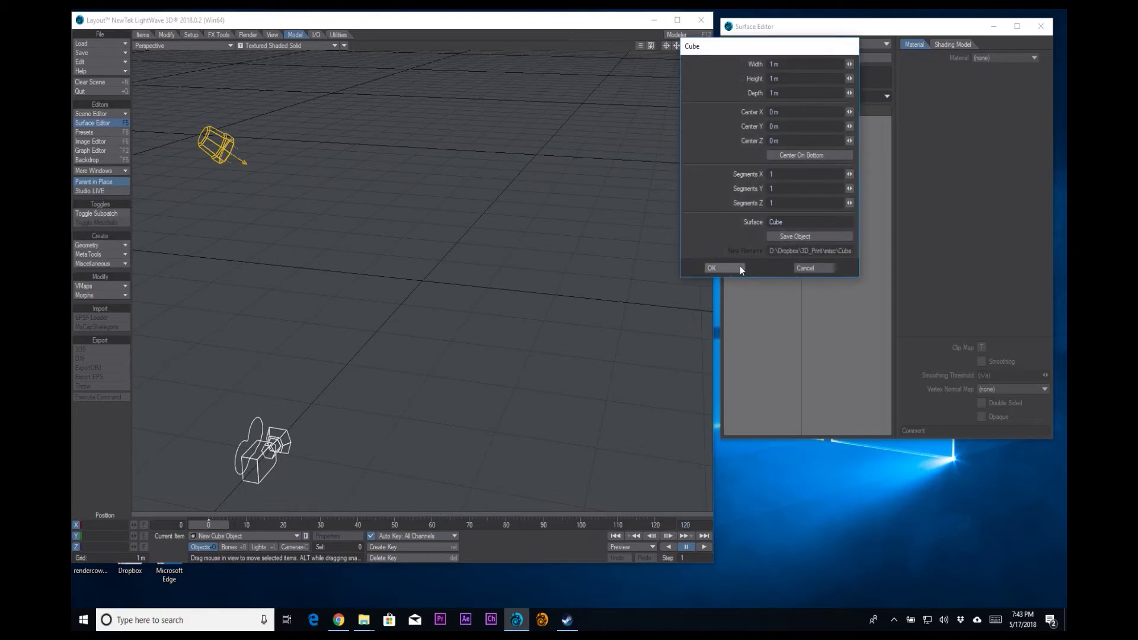
{"action": "left_click", "coordinate": [739, 269]}
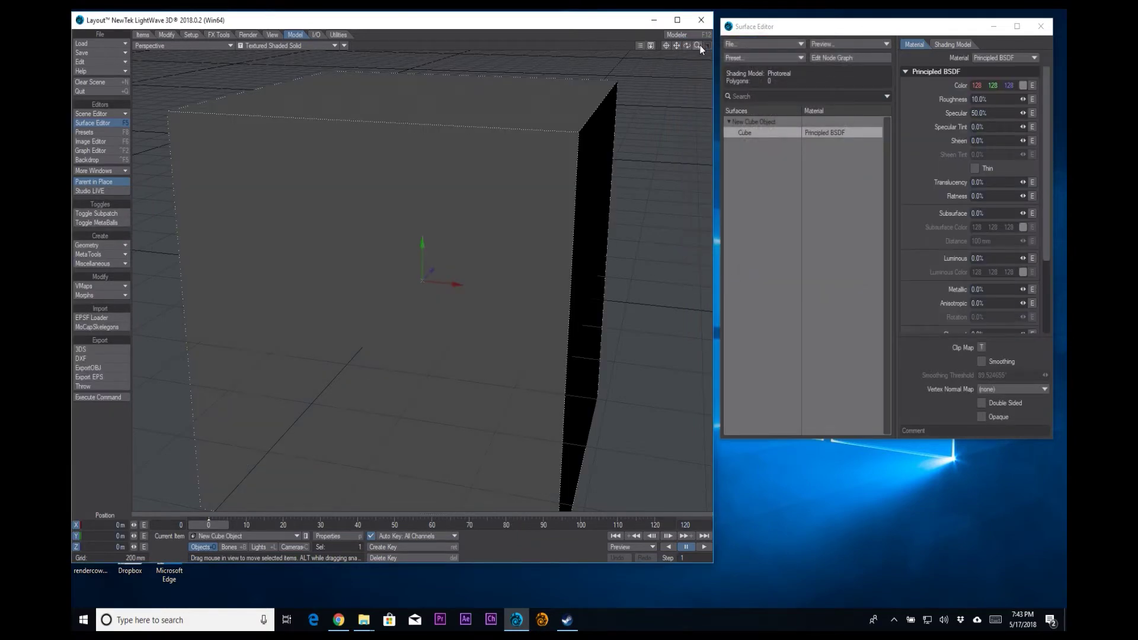
Orbit around the cube, switch the viewport to VPR, and bring the Surface Editor forward
{"action": "left_click_drag", "start_coordinate": [699, 45], "coordinate": [658, 47]}
{"action": "left_click", "coordinate": [271, 45]}
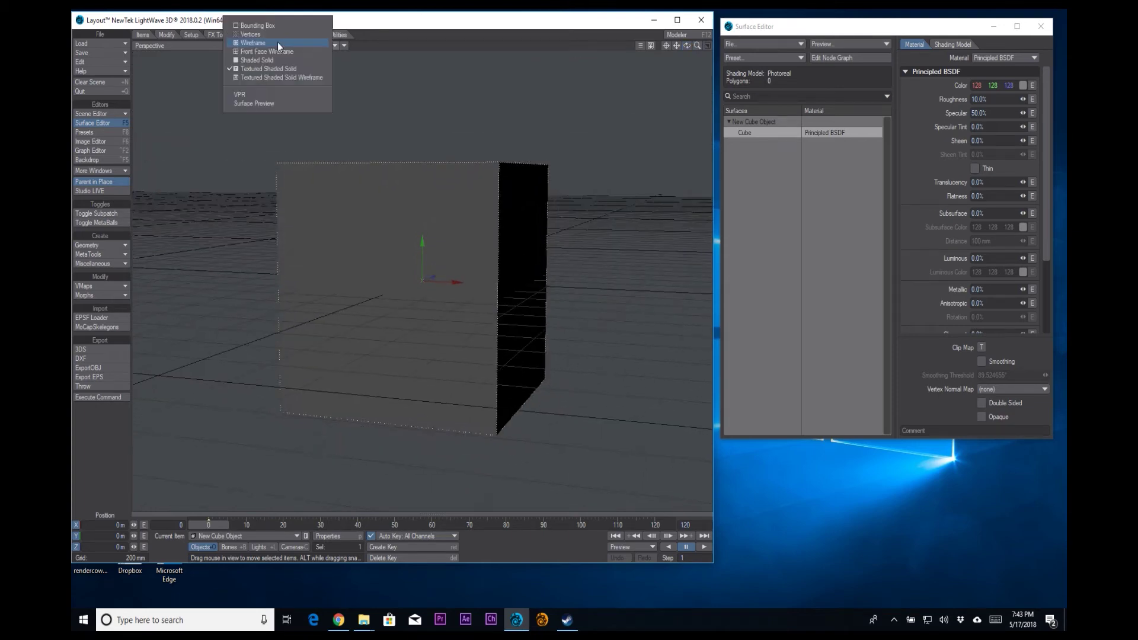
{"action": "left_click", "coordinate": [270, 93]}
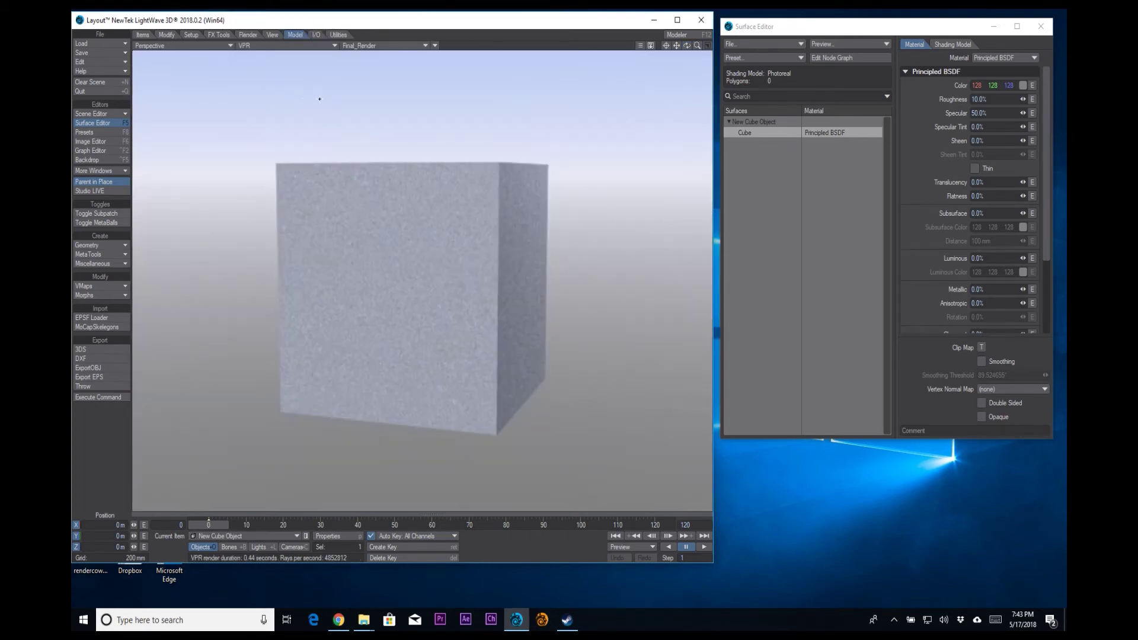
{"action": "left_click", "coordinate": [95, 122]}
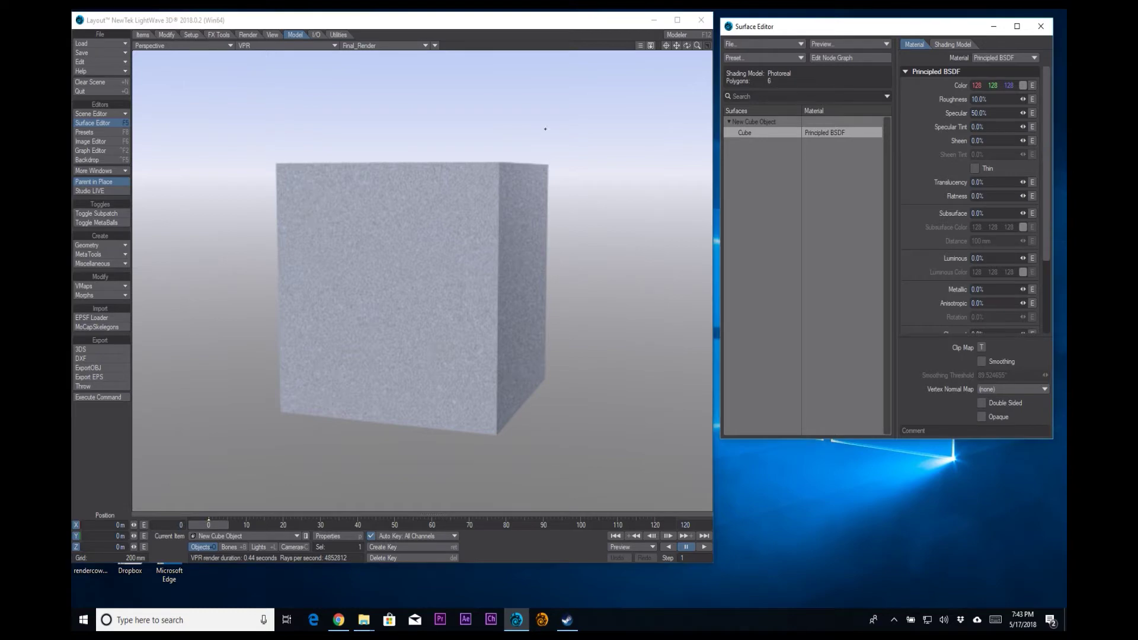
Open the Cube surface's node graph and arrange it beside a narrower Layout window
{"action": "double_click", "coordinate": [848, 131]}
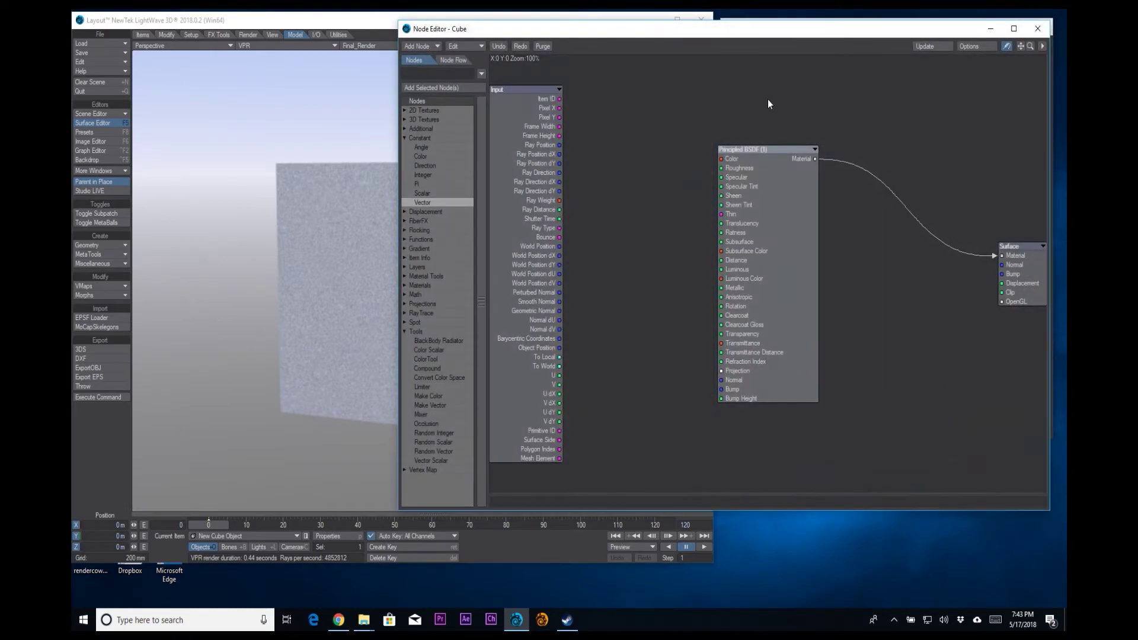
{"action": "left_click_drag", "start_coordinate": [764, 179], "coordinate": [891, 215]}
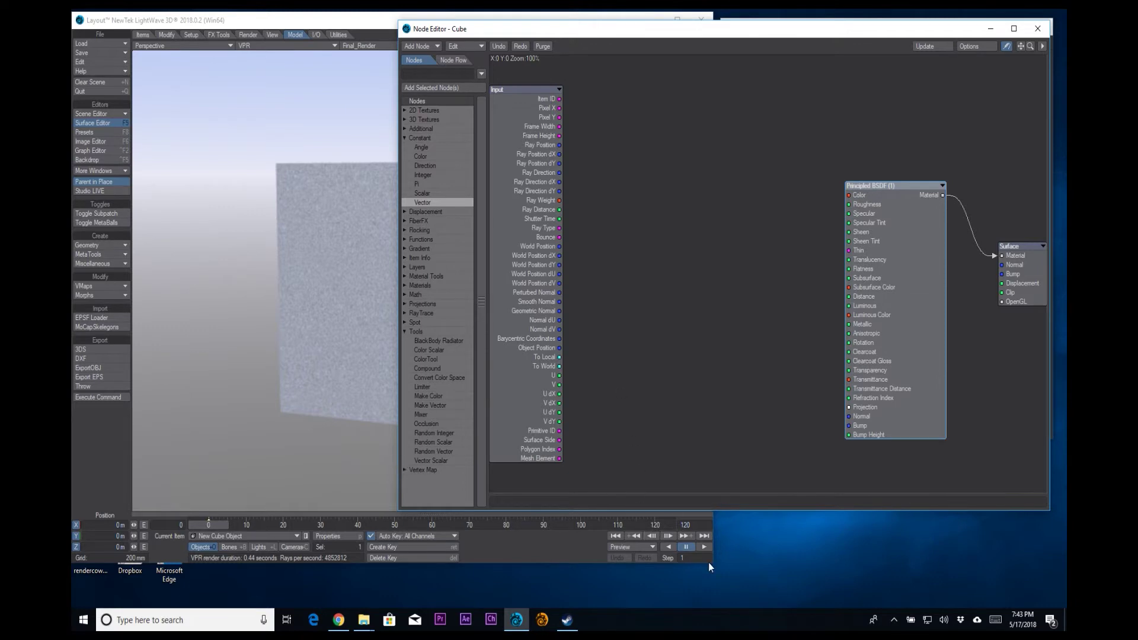
{"action": "left_click_drag", "start_coordinate": [710, 563], "coordinate": [414, 575]}
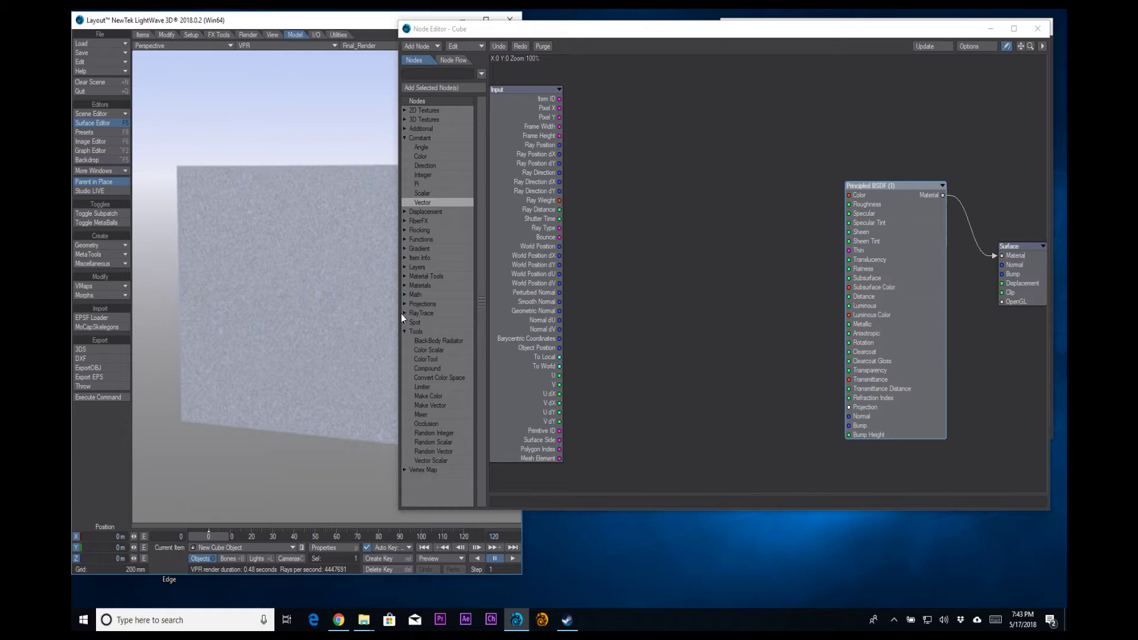
{"action": "left_click_drag", "start_coordinate": [400, 314], "coordinate": [493, 300]}
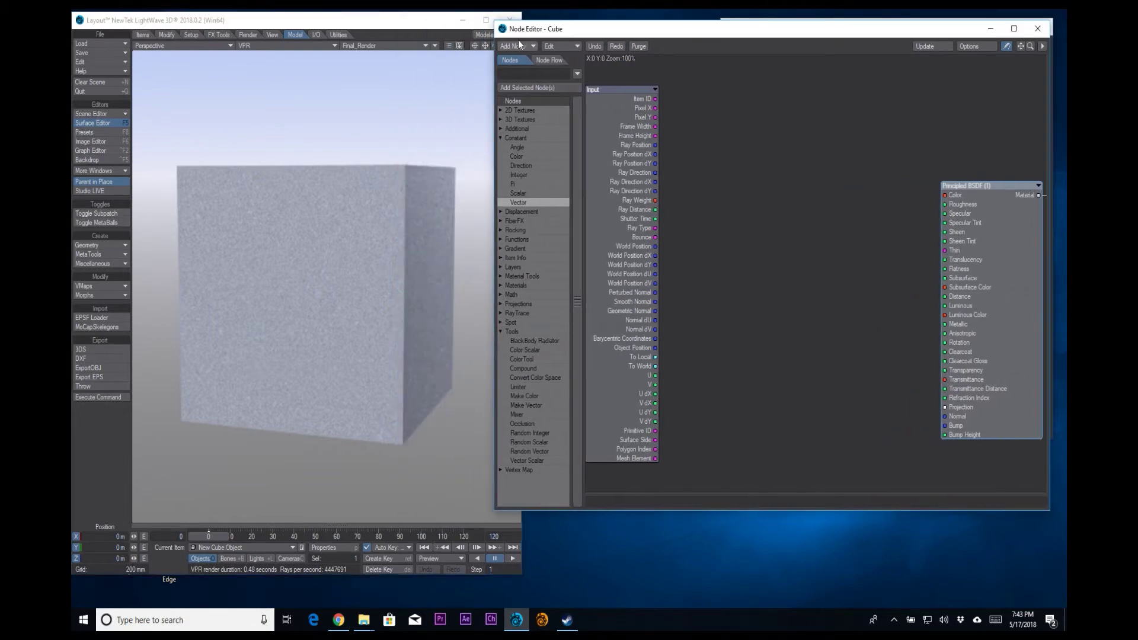
Choose Import Nodes from the canvas menu and select Mouth_Selector_Images_TypeG.nodes
{"action": "right_click", "coordinate": [697, 77]}
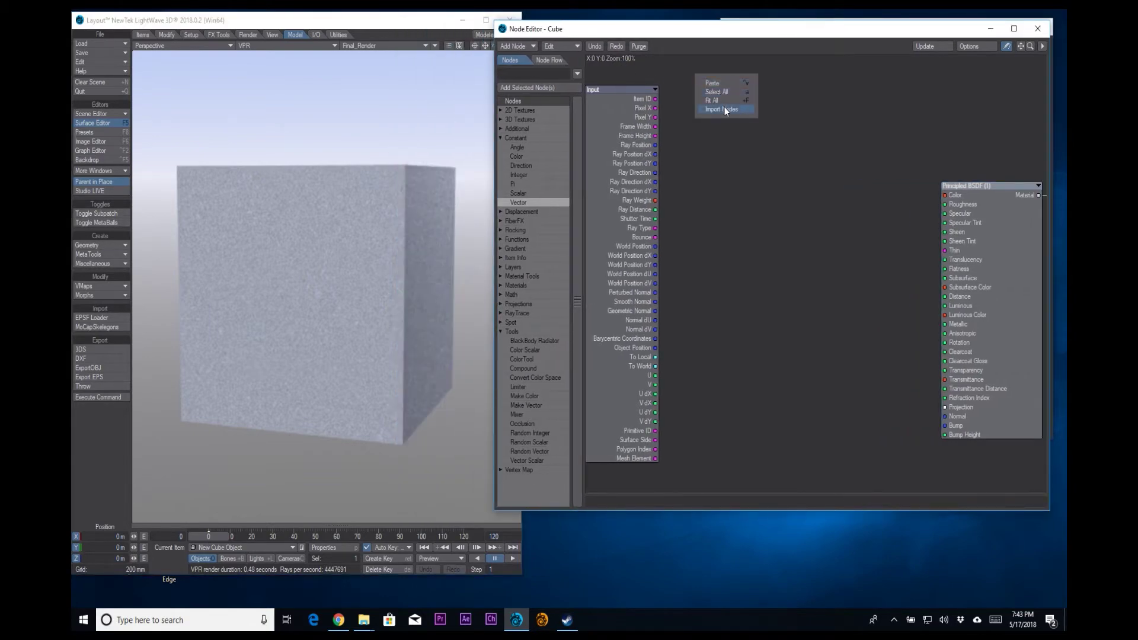
{"action": "left_click", "coordinate": [723, 108]}
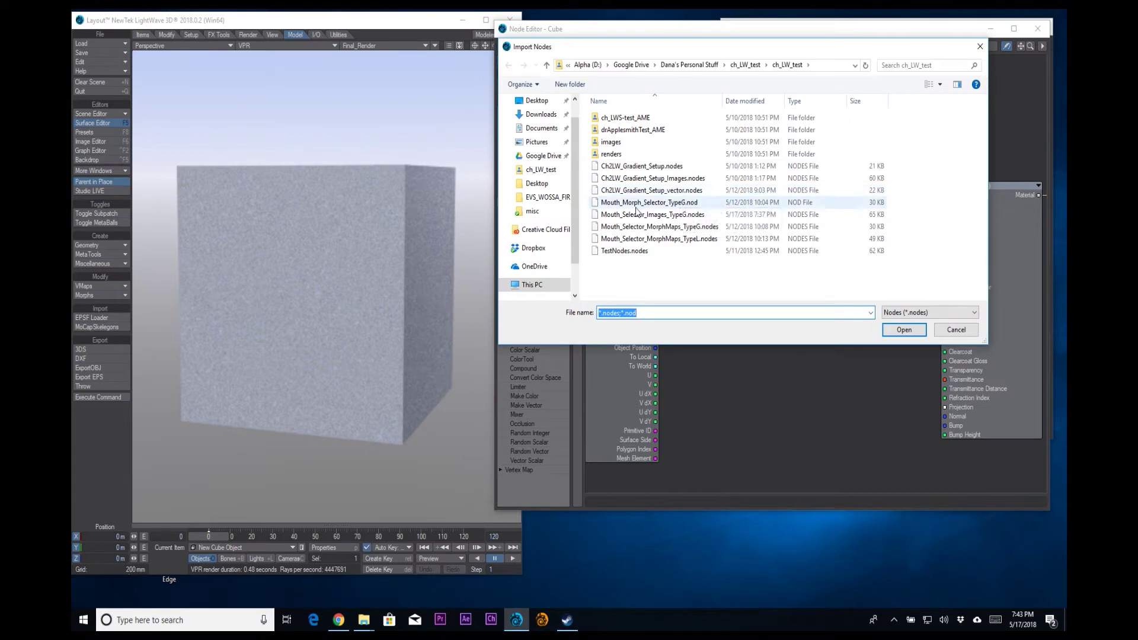
{"action": "left_click", "coordinate": [587, 207]}
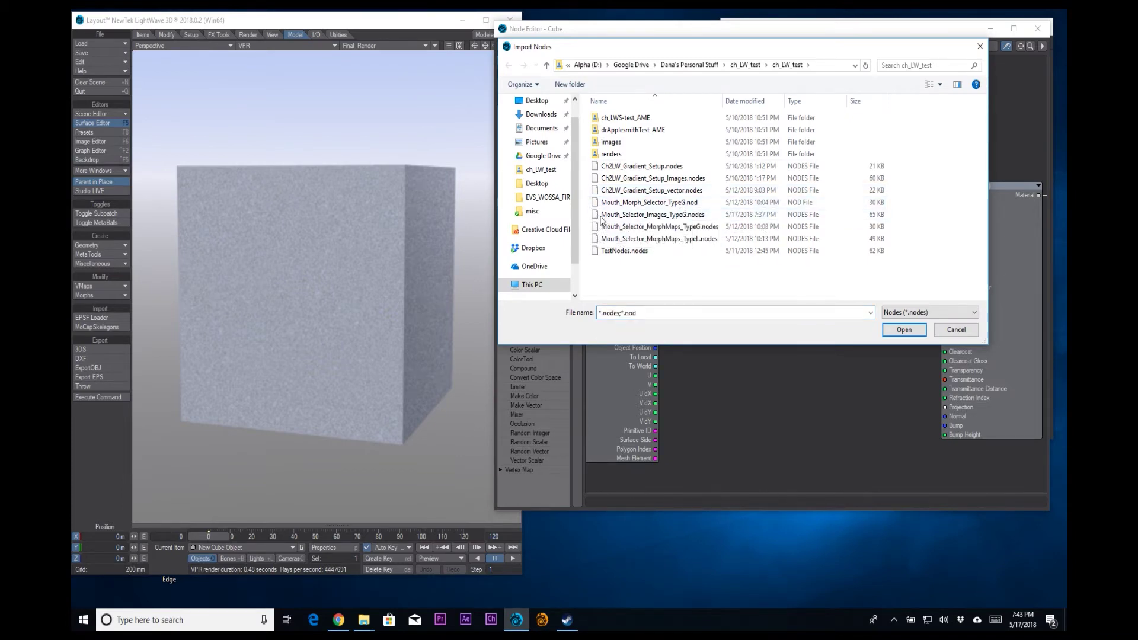
{"action": "left_click", "coordinate": [643, 216]}
{"action": "left_click", "coordinate": [651, 239]}
{"action": "left_click", "coordinate": [657, 215]}
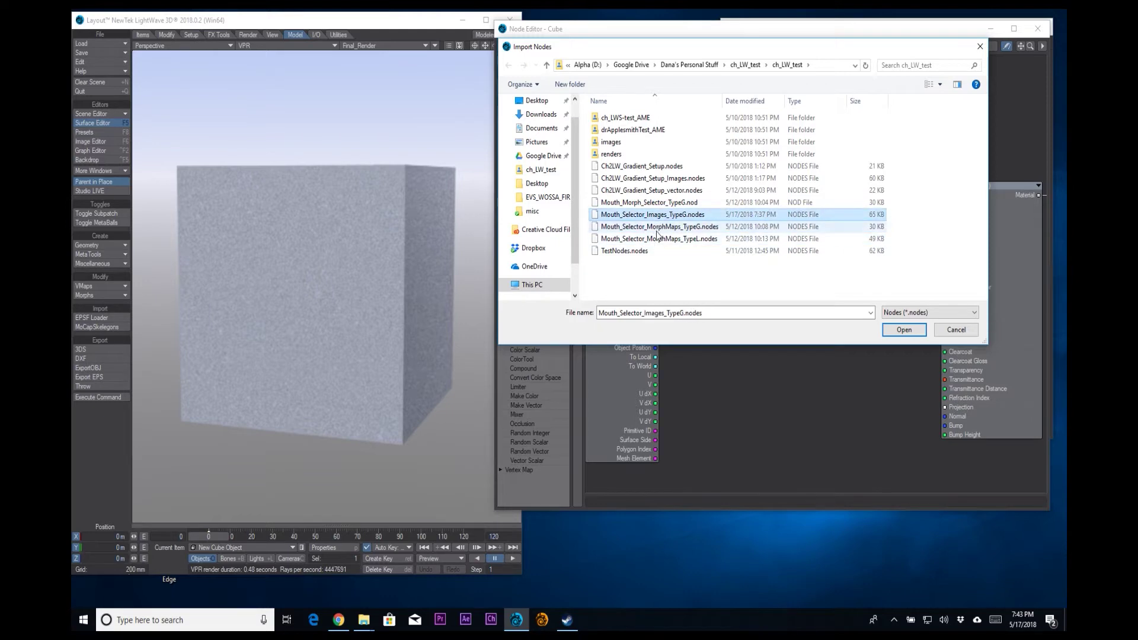
Import the mouth-selector nodes, wire the Mouth Selector Gradient onward, and shift Principled BSDF and Surface right
{"action": "left_click", "coordinate": [904, 330]}
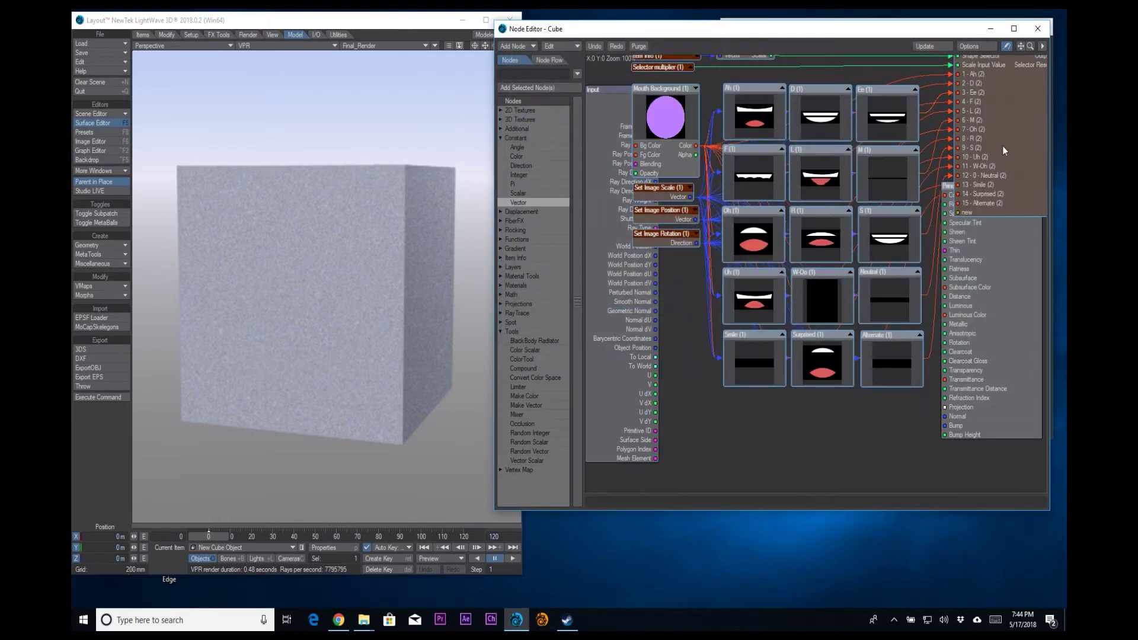
{"action": "left_click_drag", "start_coordinate": [1002, 146], "coordinate": [962, 177], "text": "alt"}
{"action": "left_click_drag", "start_coordinate": [916, 325], "coordinate": [957, 369]}
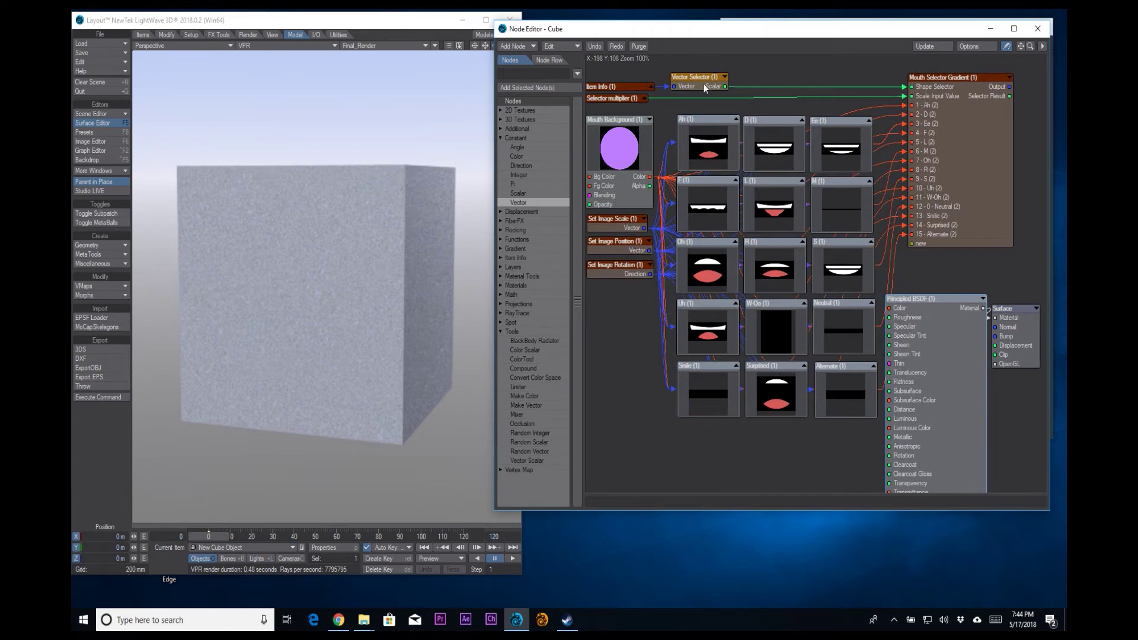
{"action": "left_click", "coordinate": [619, 148]}
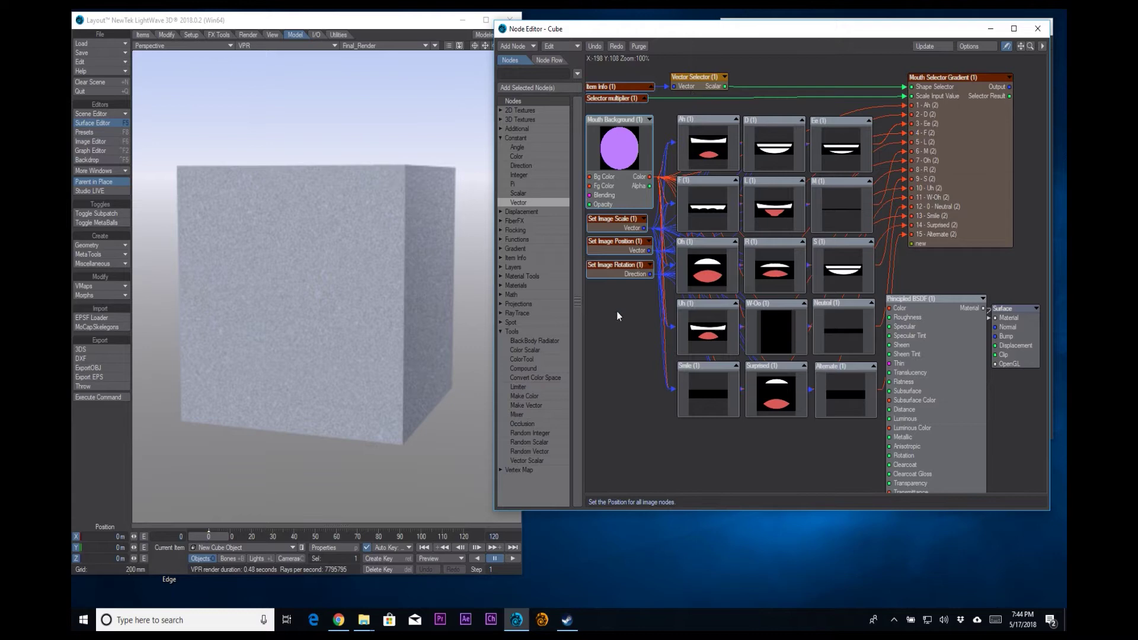
{"action": "left_click_drag", "start_coordinate": [1010, 86], "coordinate": [892, 308]}
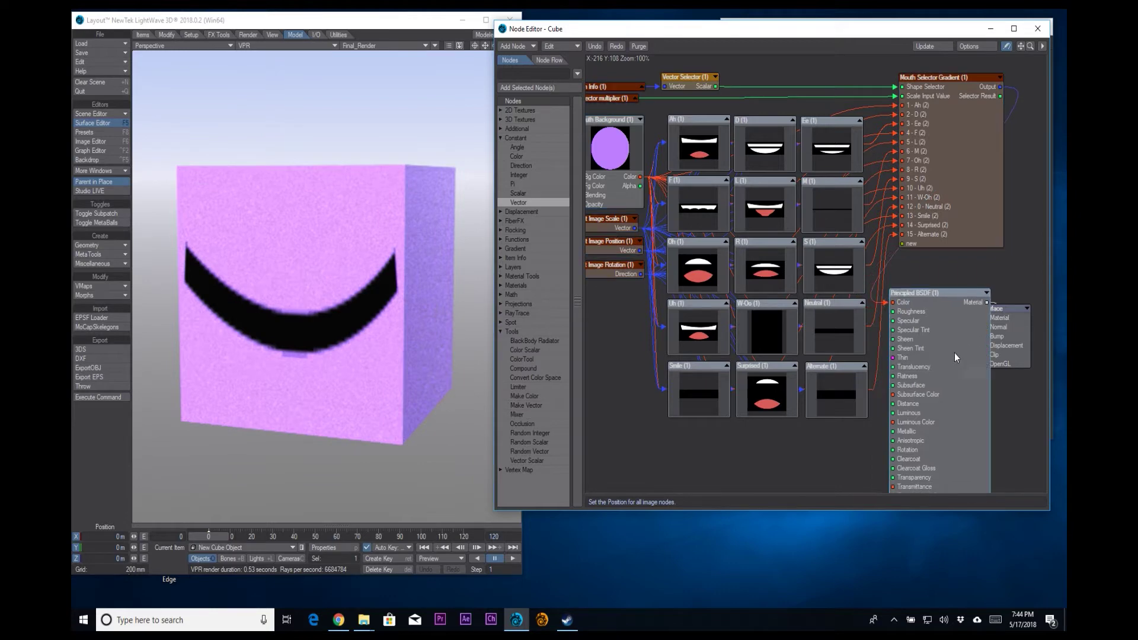
{"action": "left_click_drag", "start_coordinate": [955, 354], "coordinate": [964, 332]}
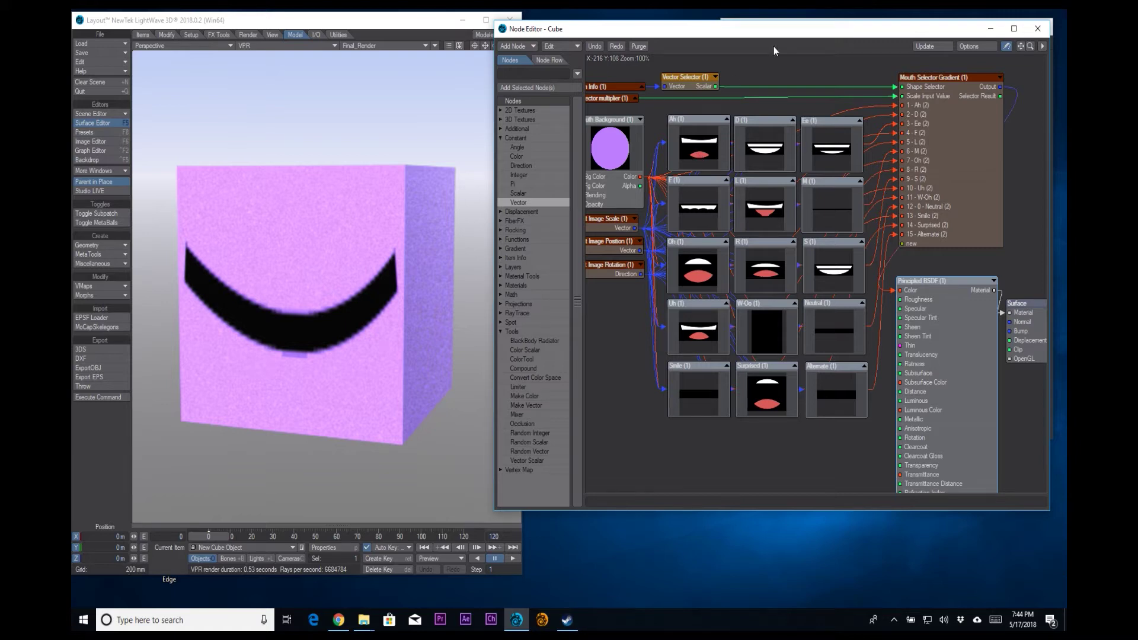
Add a null object named 'mouth sel null'
{"action": "left_click_drag", "start_coordinate": [1020, 45], "coordinate": [1044, 50]}
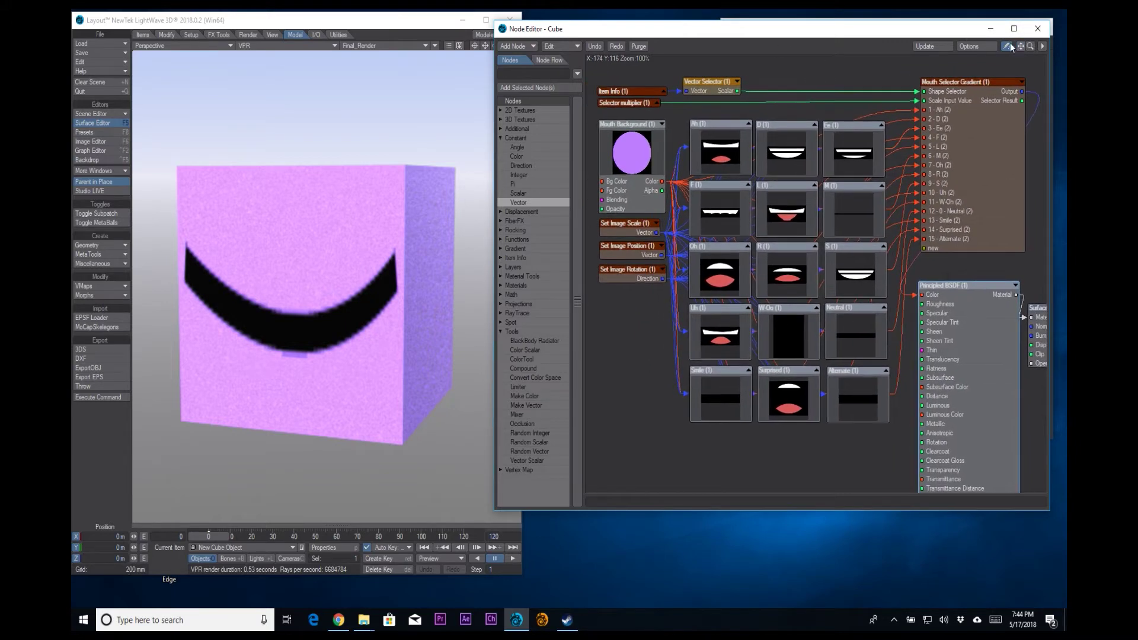
{"action": "left_click", "coordinate": [303, 26]}
{"action": "key", "text": "ctrl+n"}
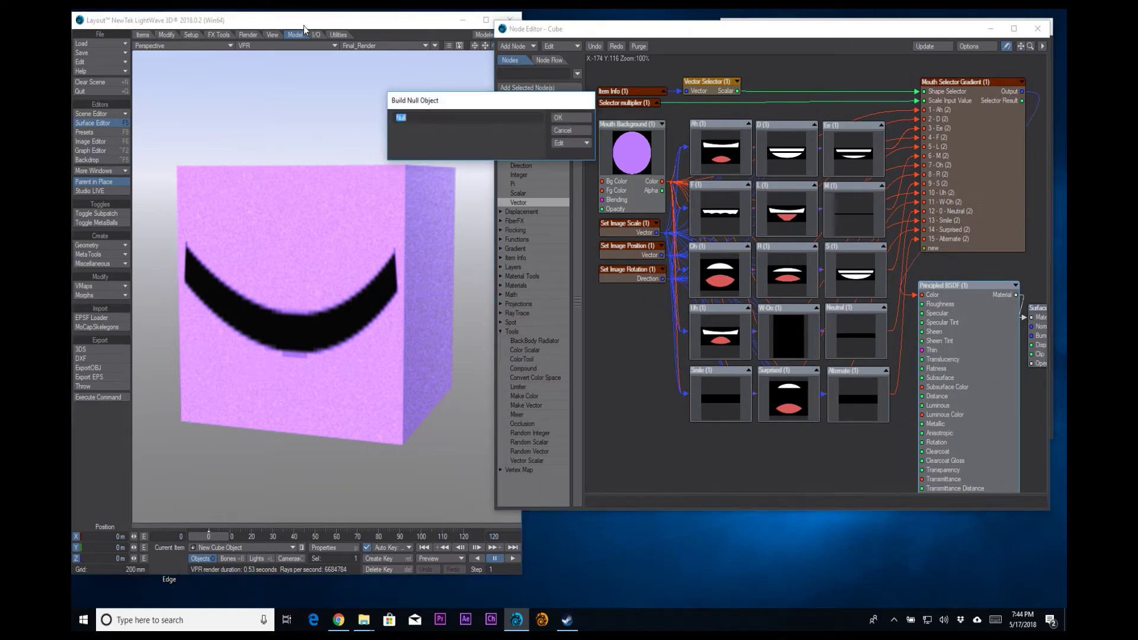
{"action": "type", "text": "mouth sel n"}
{"action": "key", "text": "Return"}
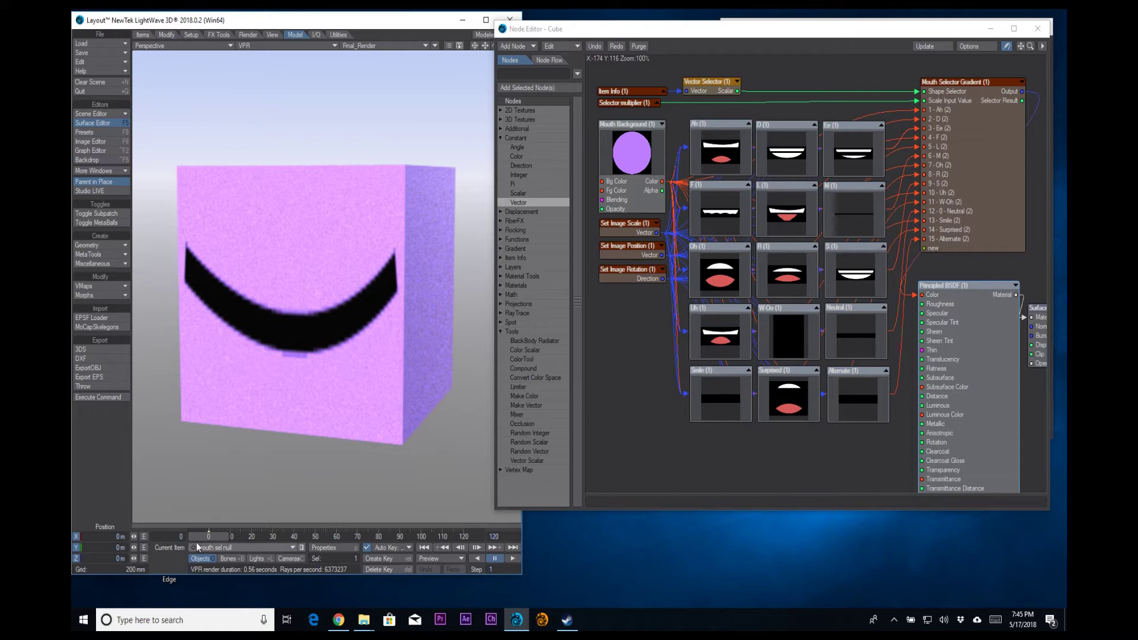
Create a motion key at frame 15 and set the null's Y position to 1.5 m
{"action": "left_click", "coordinate": [182, 536]}
{"action": "type", "text": "15"}
{"action": "key", "text": "Return"}
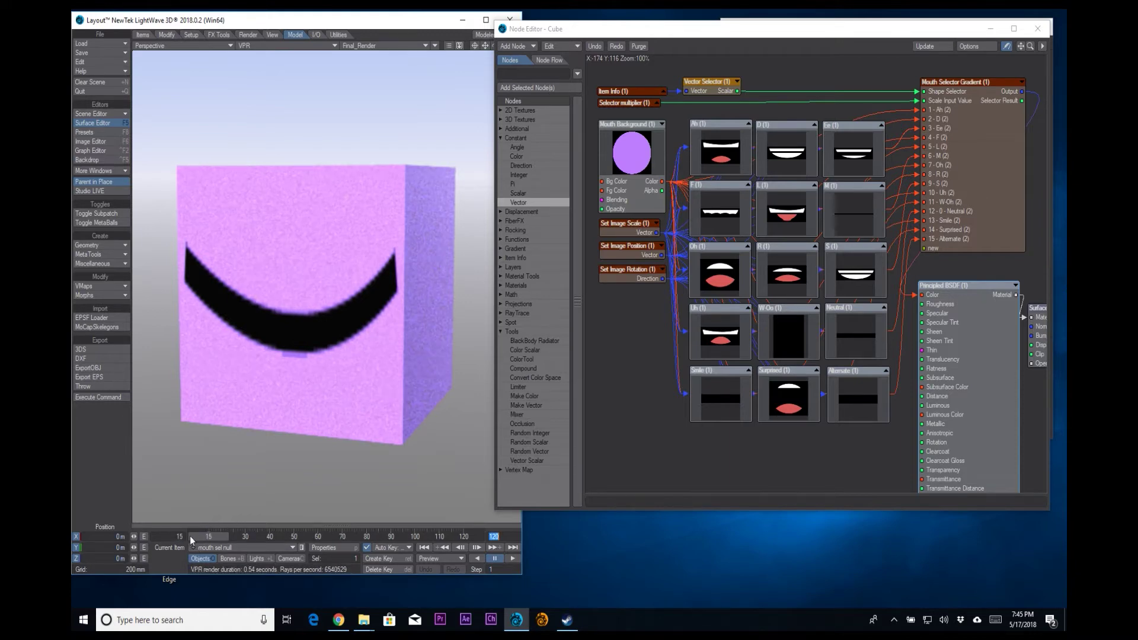
{"action": "left_click_drag", "start_coordinate": [201, 531], "coordinate": [181, 533]}
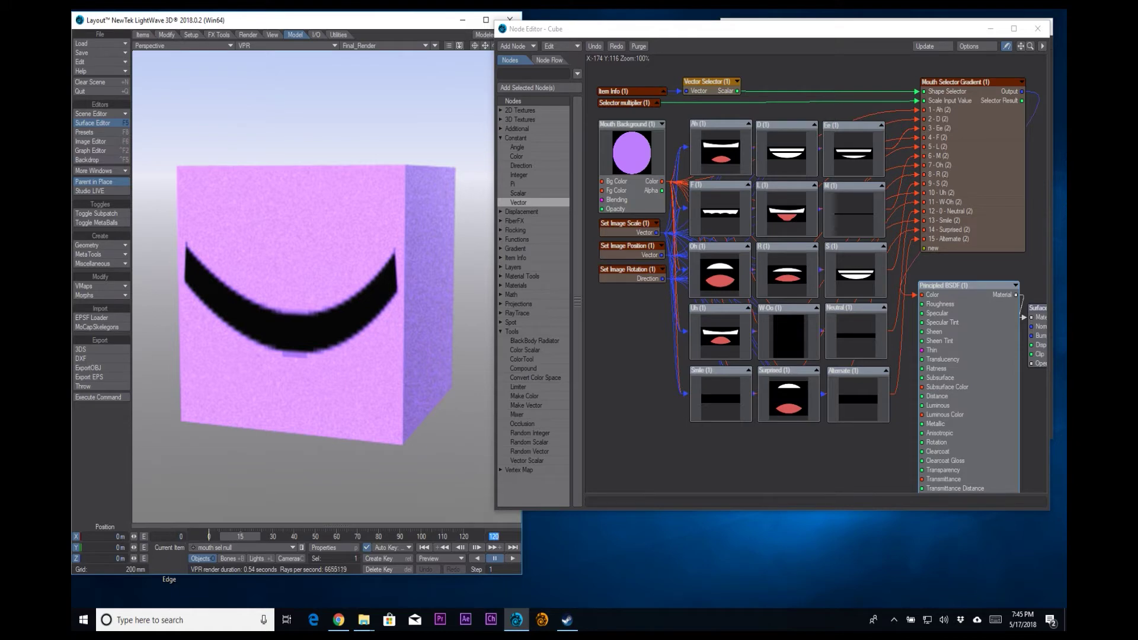
{"action": "key", "text": "Return"}
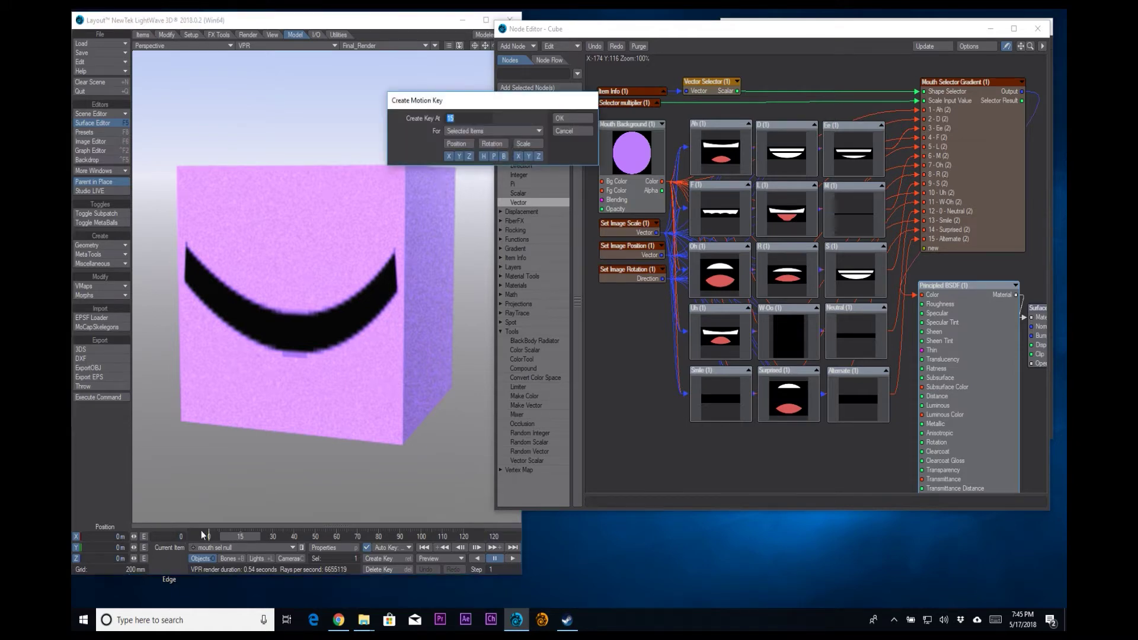
{"action": "key", "text": "Return"}
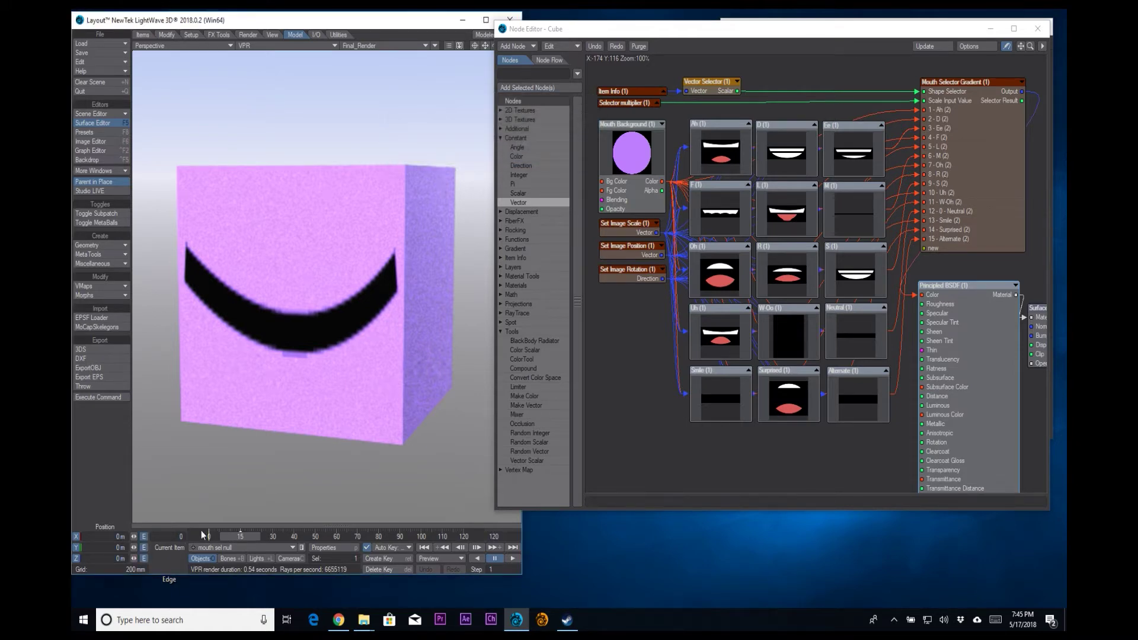
{"action": "left_click", "coordinate": [108, 549]}
{"action": "type", "text": "1.5"}
{"action": "key", "text": "Return"}
Set the Item Info node's Item to mouth sel null, then scrub to frame 12 to preview mouths
{"action": "left_click", "coordinate": [620, 90]}
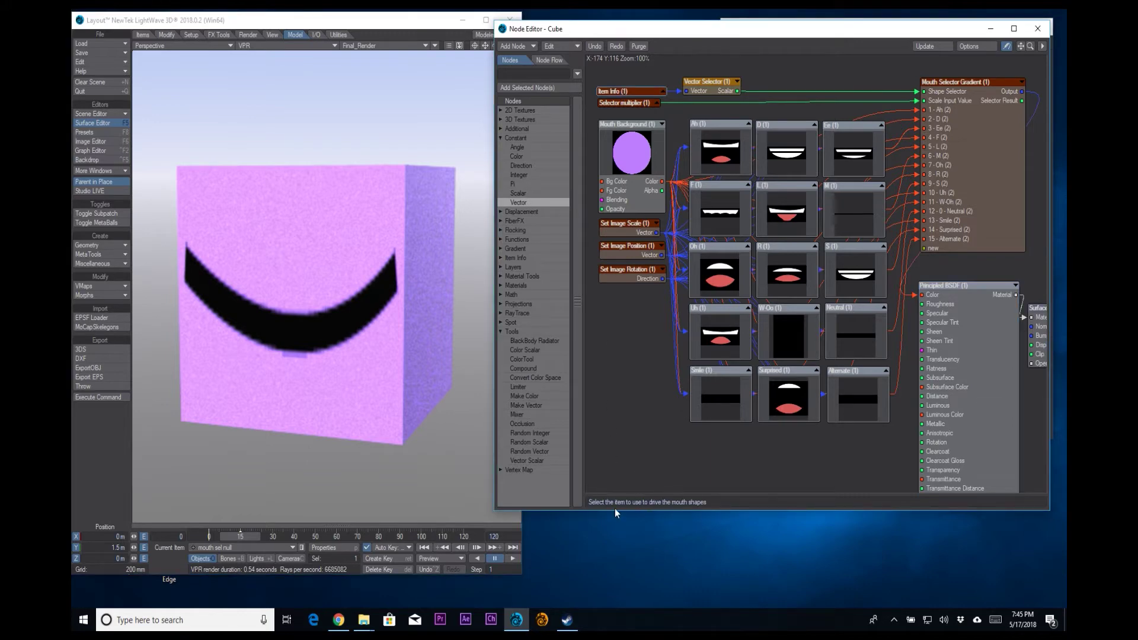
{"action": "left_click_drag", "start_coordinate": [611, 505], "coordinate": [705, 495]}
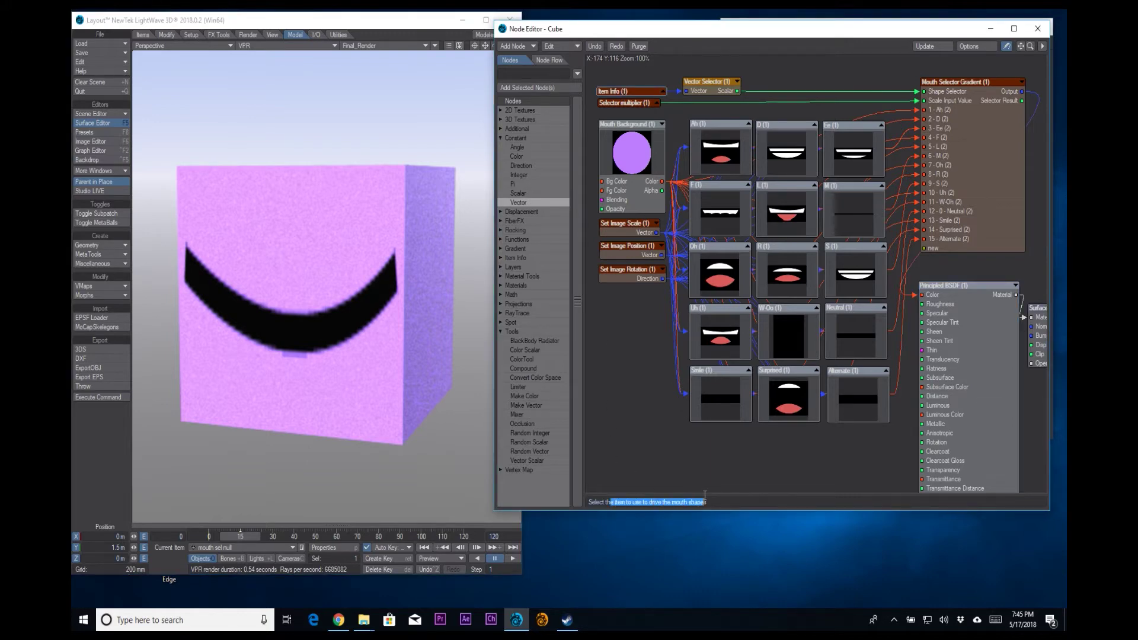
{"action": "double_click", "coordinate": [626, 91]}
{"action": "left_click", "coordinate": [458, 126]}
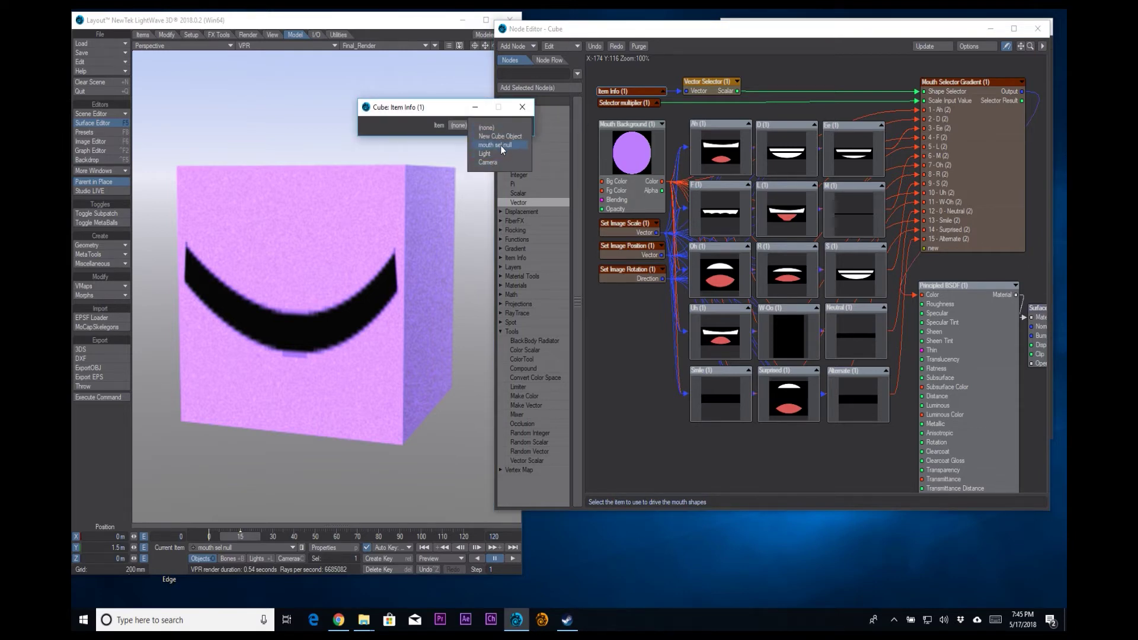
{"action": "left_click", "coordinate": [500, 145]}
{"action": "left_click", "coordinate": [523, 107]}
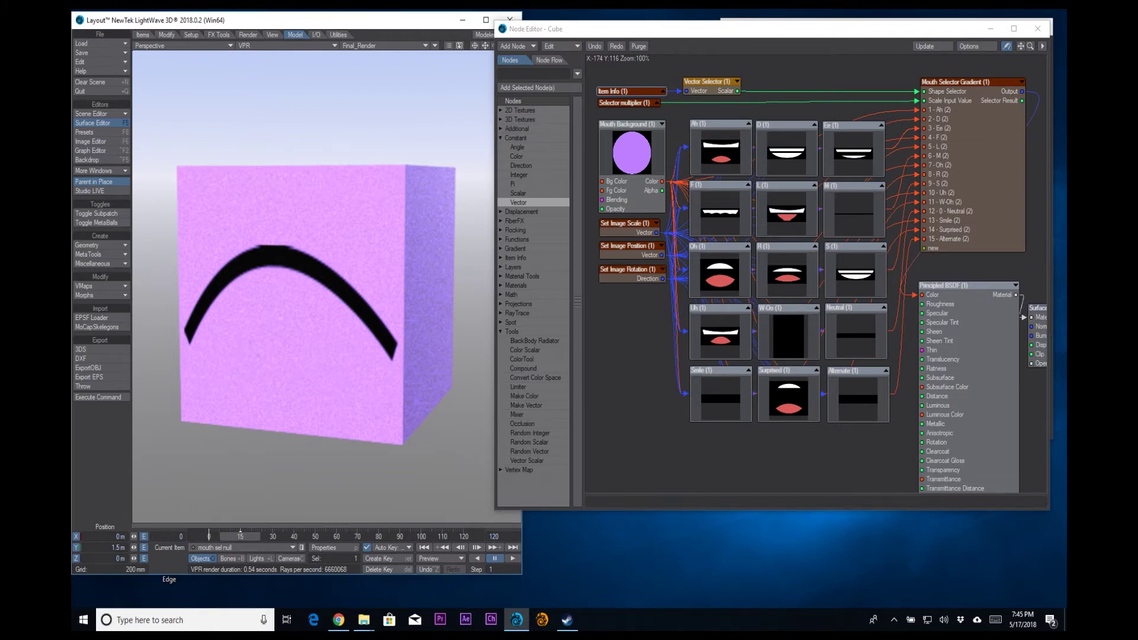
{"action": "mouse_move", "coordinate": [240, 537]}
{"action": "left_mouse_down"}
{"action": "mouse_move", "coordinate": [221, 536]}
{"action": "mouse_move", "coordinate": [238, 536]}
{"action": "left_mouse_up"}
Select the Item Info node and briefly expand it to check its outputs
{"action": "left_click", "coordinate": [116, 547]}
{"action": "left_click", "coordinate": [646, 89]}
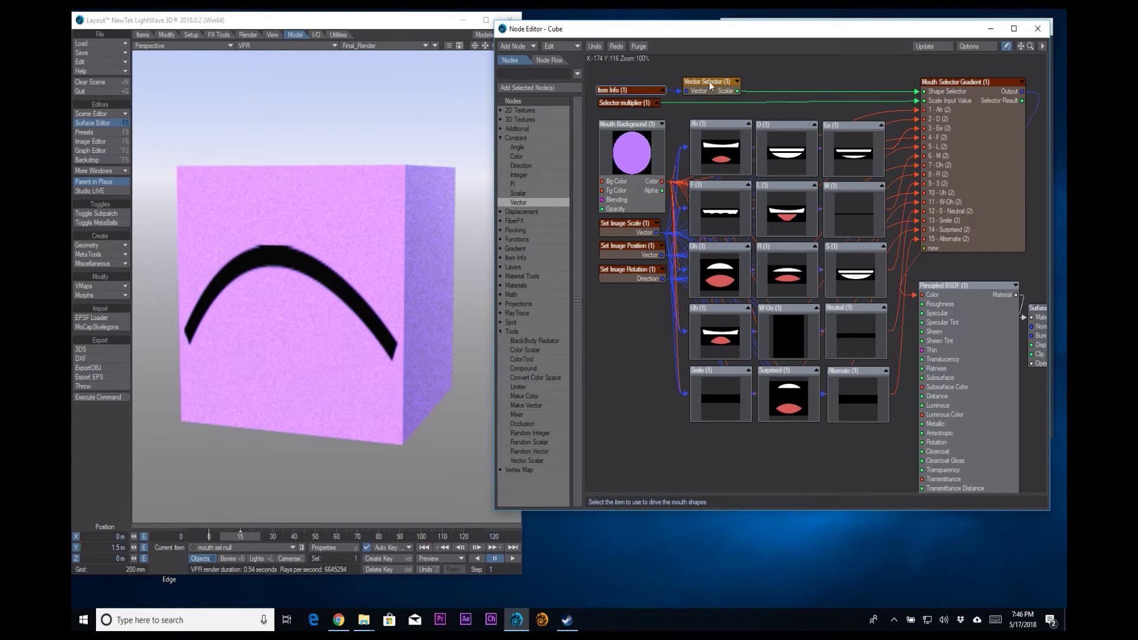
{"action": "left_click", "coordinate": [660, 91]}
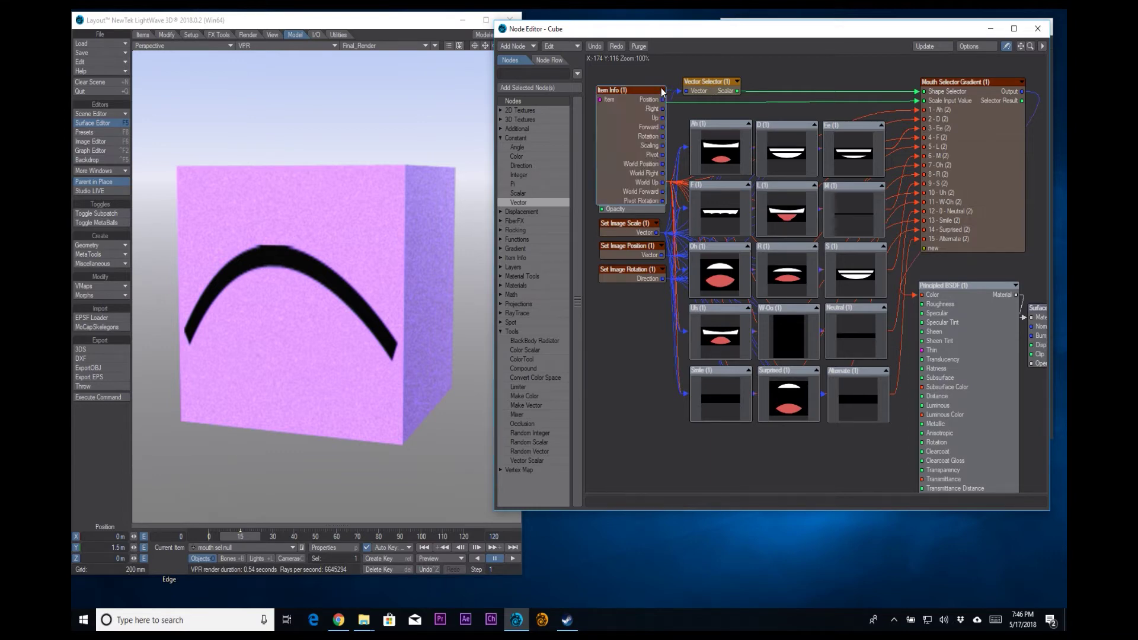
{"action": "left_click", "coordinate": [667, 93]}
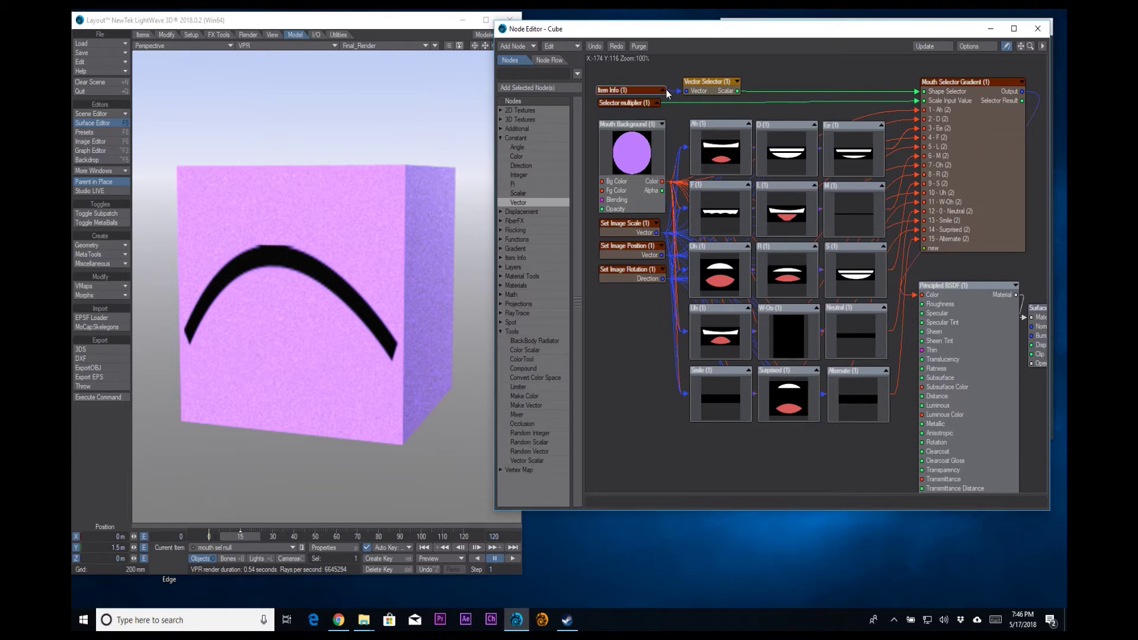
Keep the Vector Selector mode on Y Channel and expand the Selector multiplier node
{"action": "double_click", "coordinate": [720, 89]}
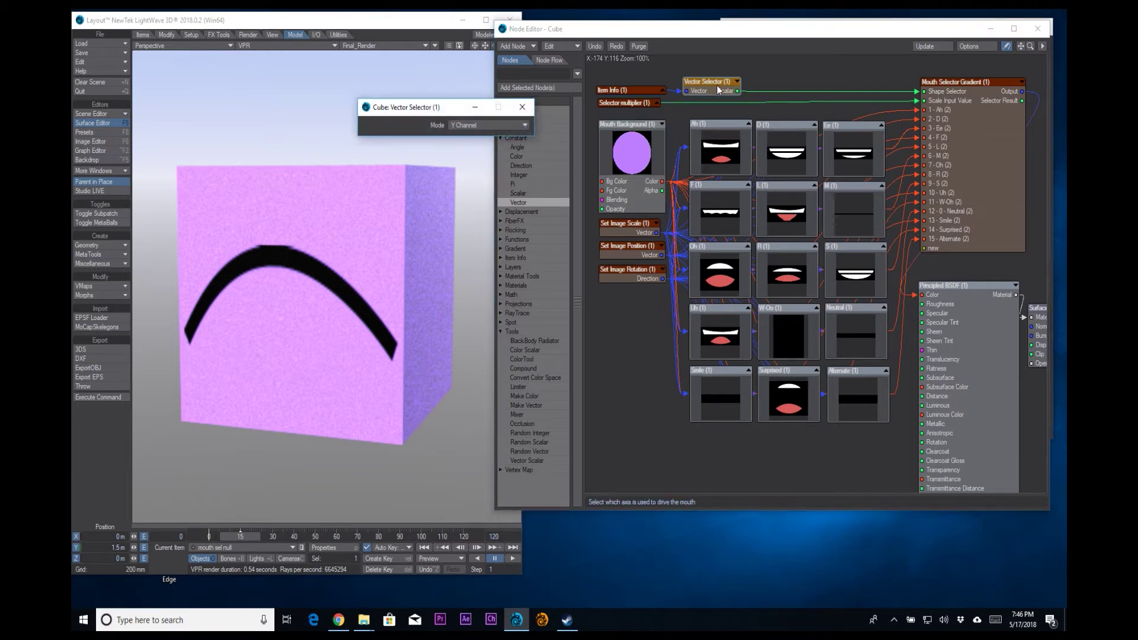
{"action": "left_click", "coordinate": [468, 124]}
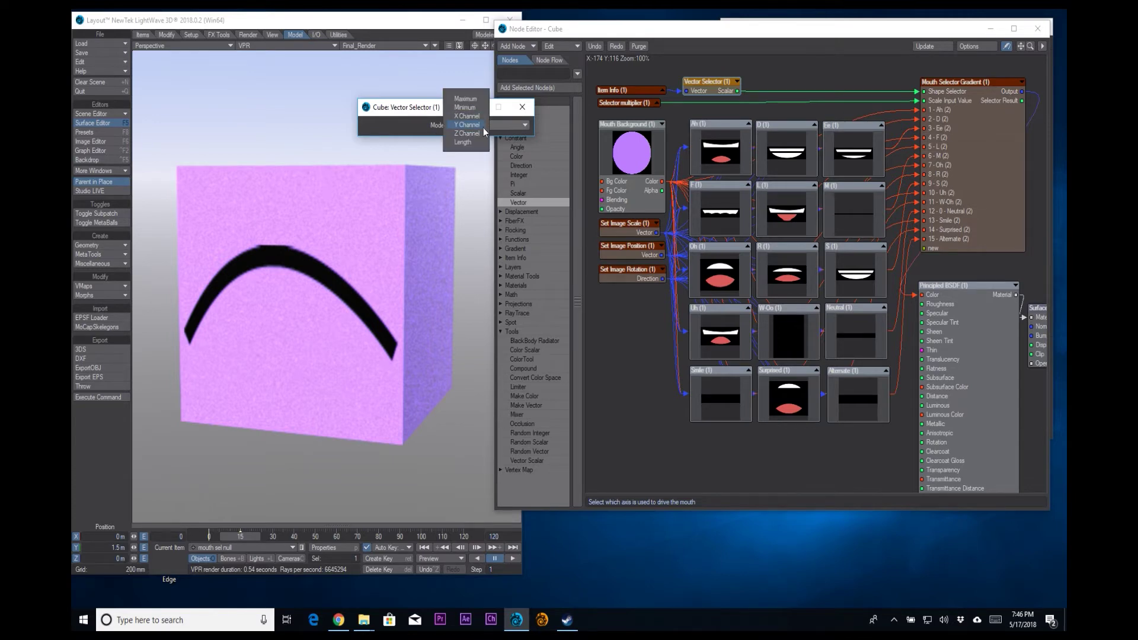
{"action": "left_click", "coordinate": [482, 127]}
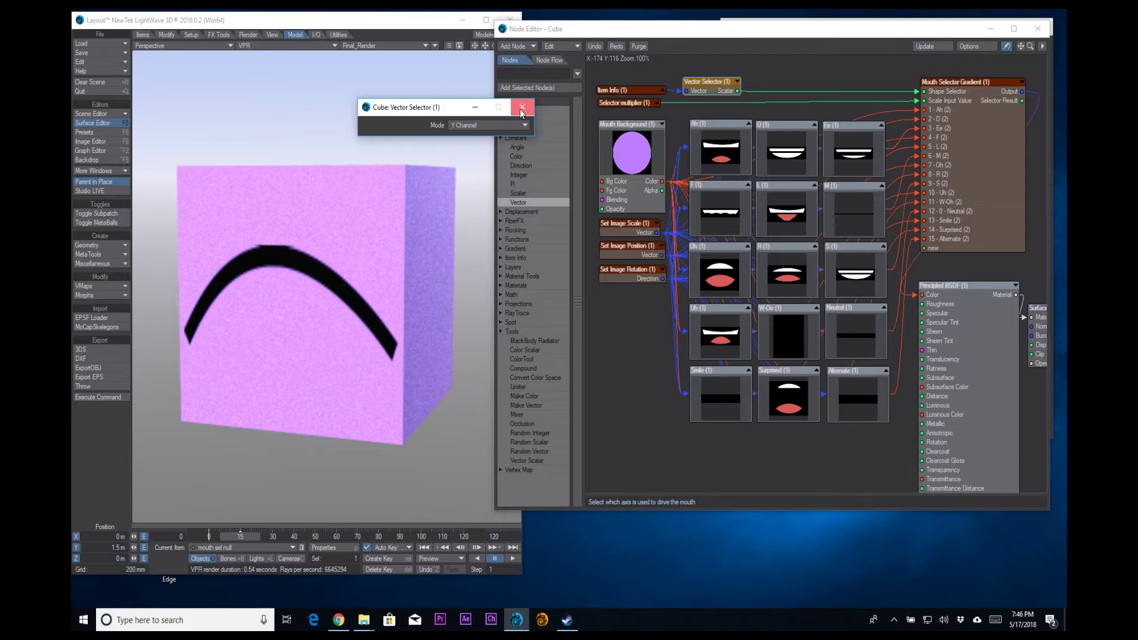
{"action": "left_click", "coordinate": [522, 106]}
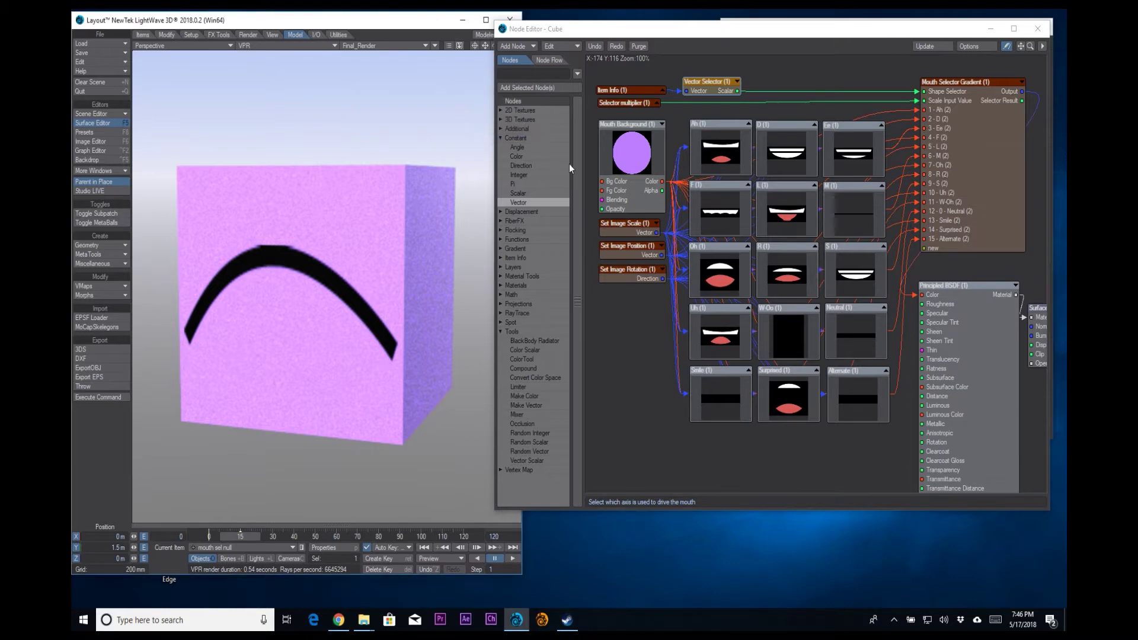
{"action": "left_click", "coordinate": [656, 102]}
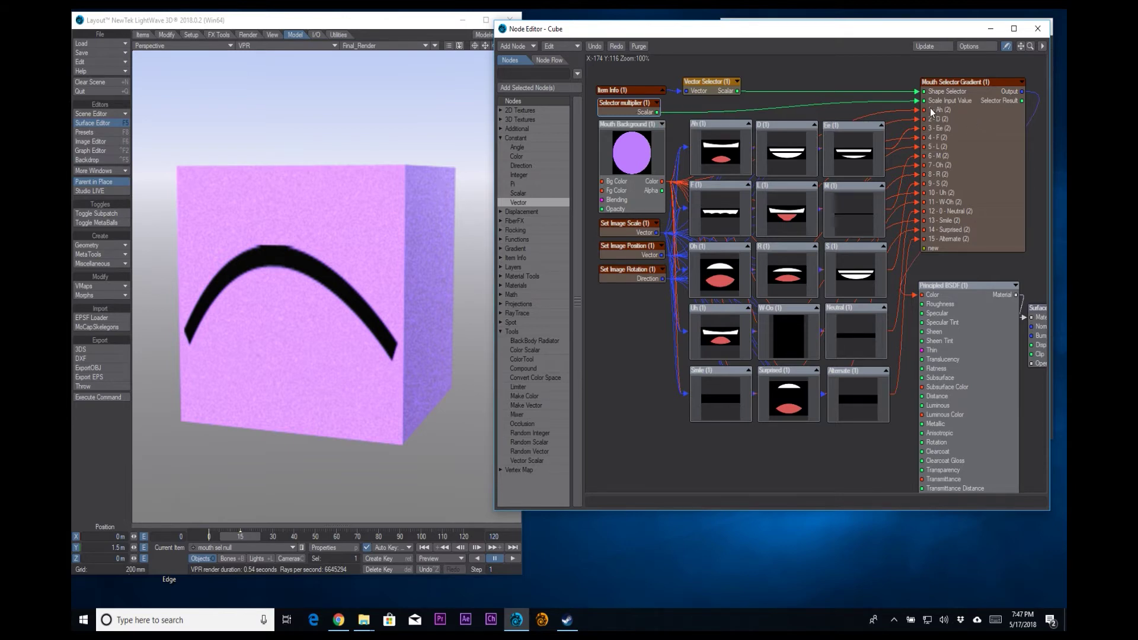
Look inside the Mouth Selector Gradient compound, then exit back to the Cube node graph
{"action": "double_click", "coordinate": [980, 134]}
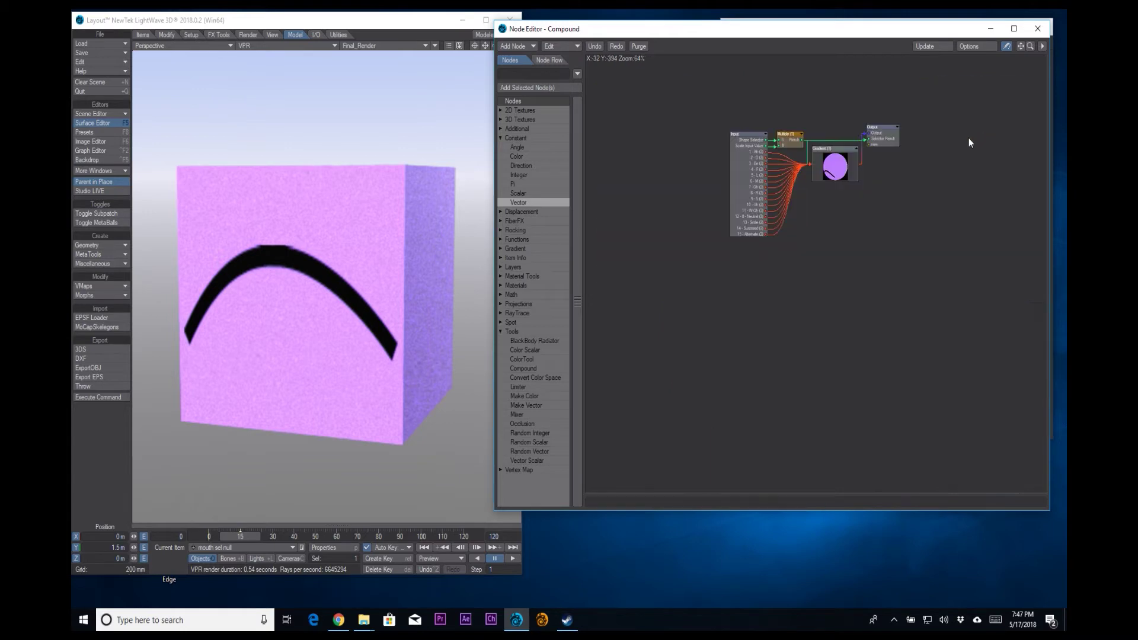
{"action": "double_click", "coordinate": [756, 168]}
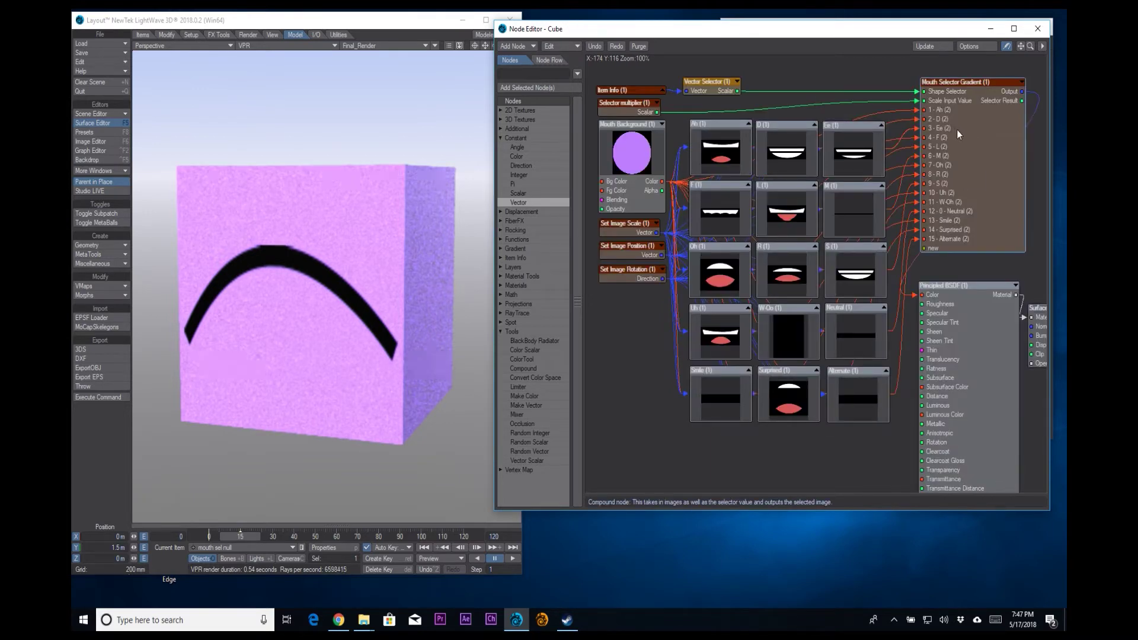
{"action": "left_click", "coordinate": [1007, 45]}
{"action": "mouse_move", "coordinate": [739, 92]}
Set the Mouth Background node's Fg Color to deep purple 099/029/197
{"action": "left_click", "coordinate": [622, 155]}
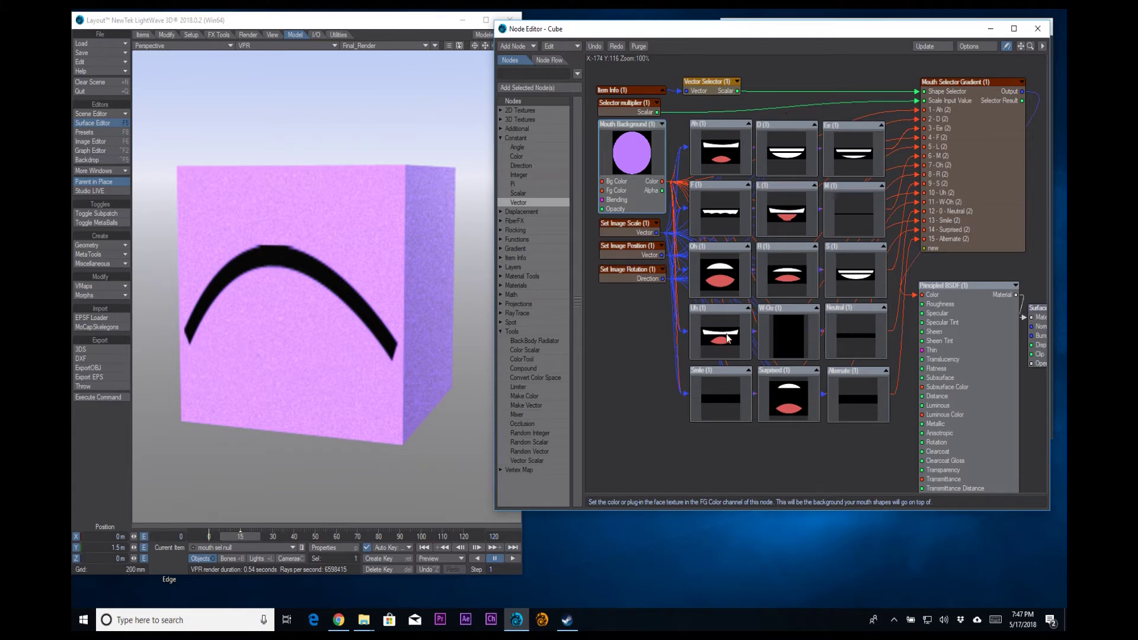
{"action": "left_click_drag", "start_coordinate": [636, 157], "coordinate": [634, 155]}
{"action": "double_click", "coordinate": [635, 155]}
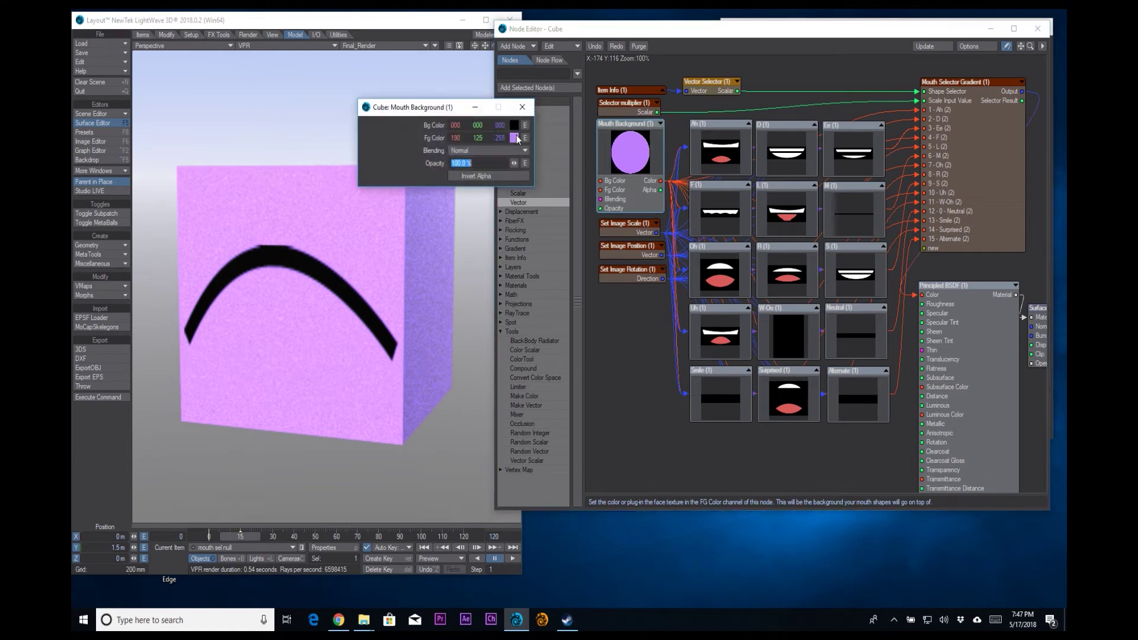
{"action": "mouse_move", "coordinate": [518, 139]}
{"action": "left_mouse_down"}
{"action": "mouse_move", "coordinate": [479, 138]}
{"action": "mouse_move", "coordinate": [515, 138]}
{"action": "left_mouse_up"}
{"action": "left_click", "coordinate": [522, 107]}
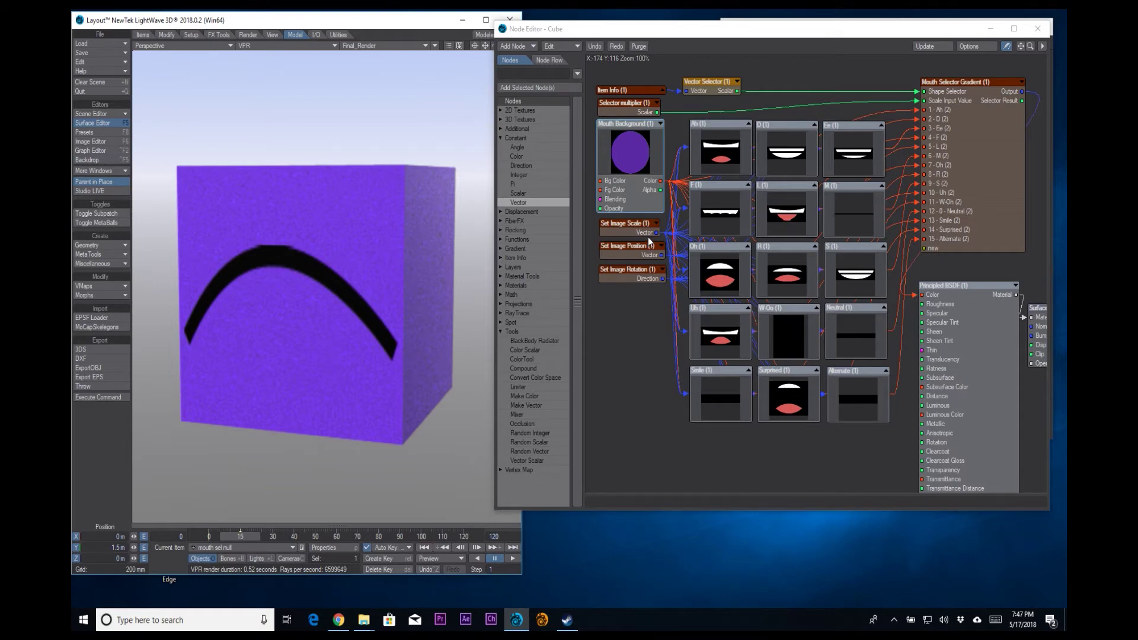
Lower the mouth images slightly by dragging Set Image Position's Y value negative
{"action": "left_click", "coordinate": [621, 231]}
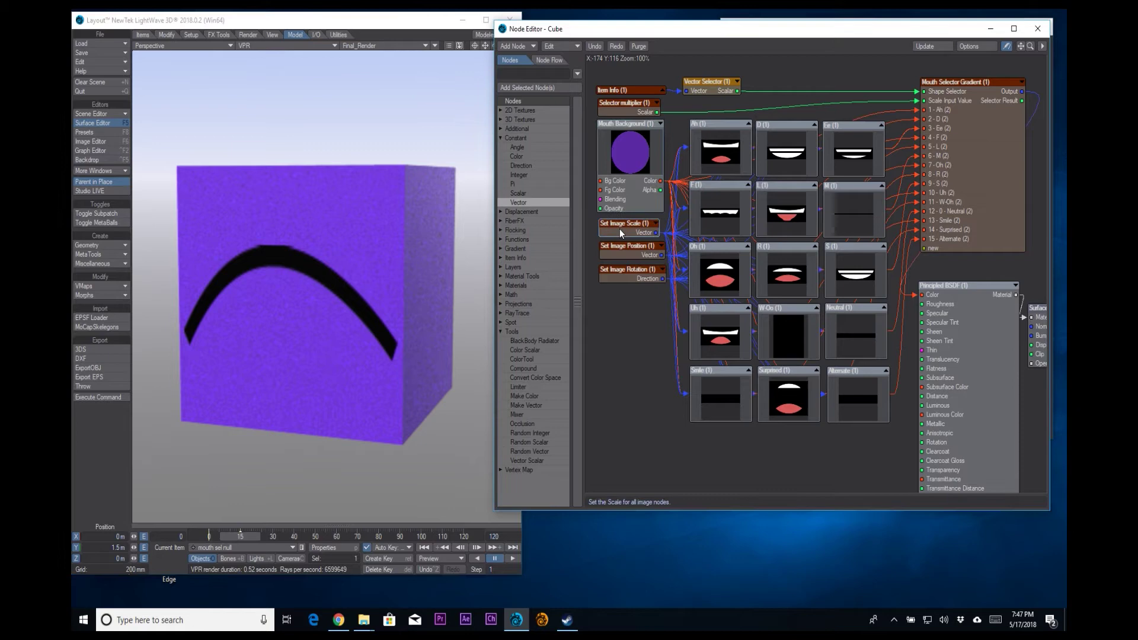
{"action": "left_click_drag", "start_coordinate": [620, 229], "coordinate": [621, 279]}
{"action": "double_click", "coordinate": [623, 250]}
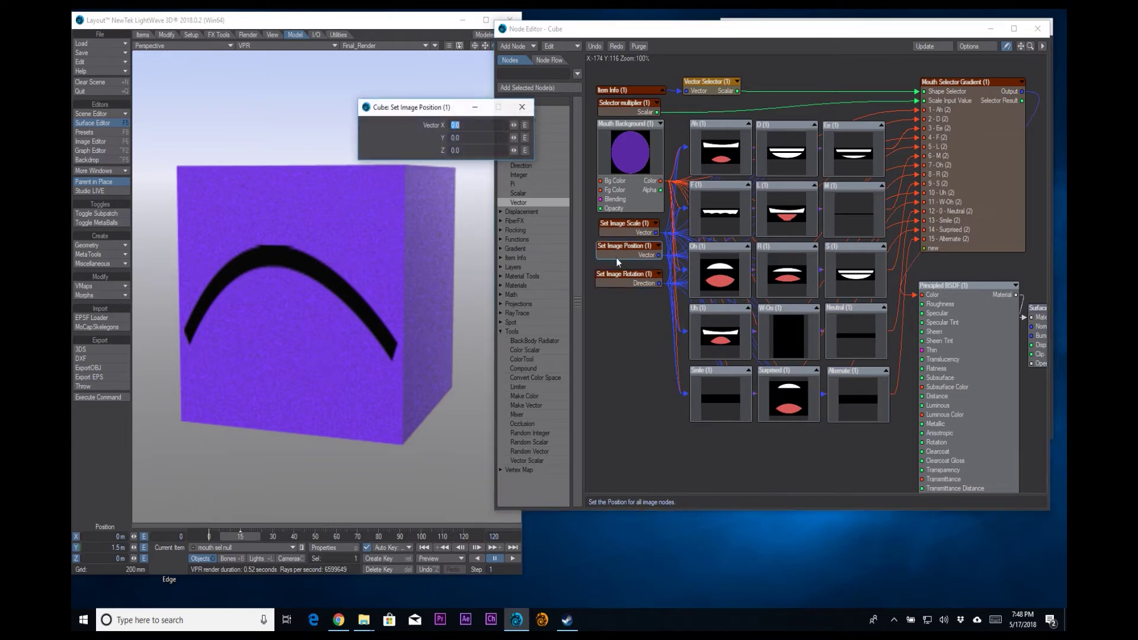
{"action": "left_click_drag", "start_coordinate": [514, 137], "coordinate": [512, 138]}
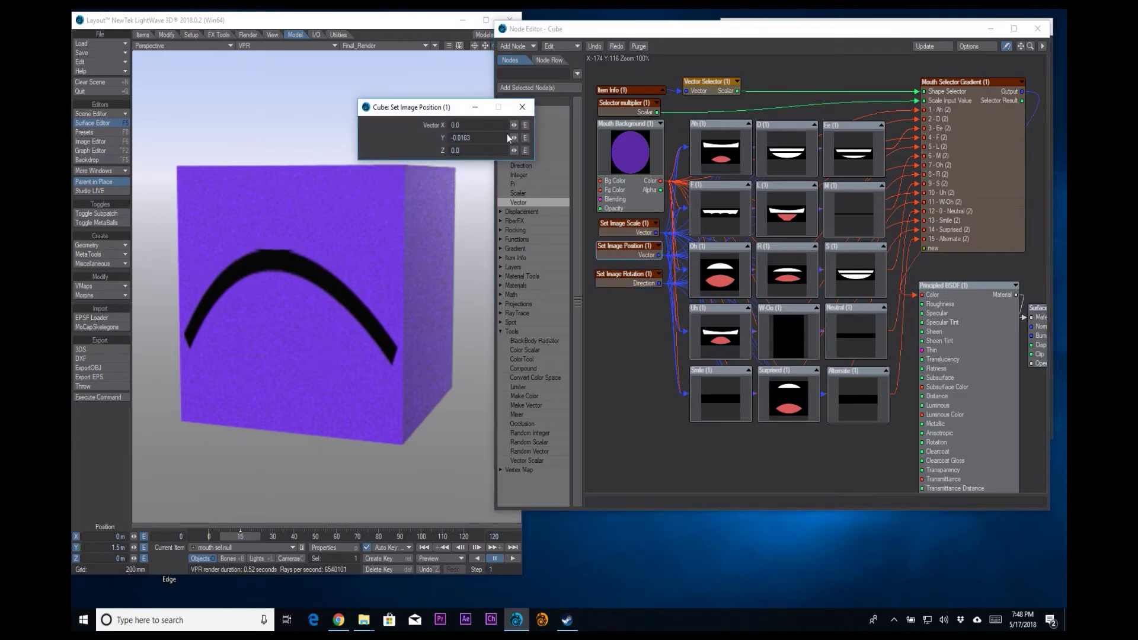
{"action": "left_click", "coordinate": [522, 106]}
Set the Set Image Scale node to X 0.85 and Y 0.2
{"action": "double_click", "coordinate": [633, 221]}
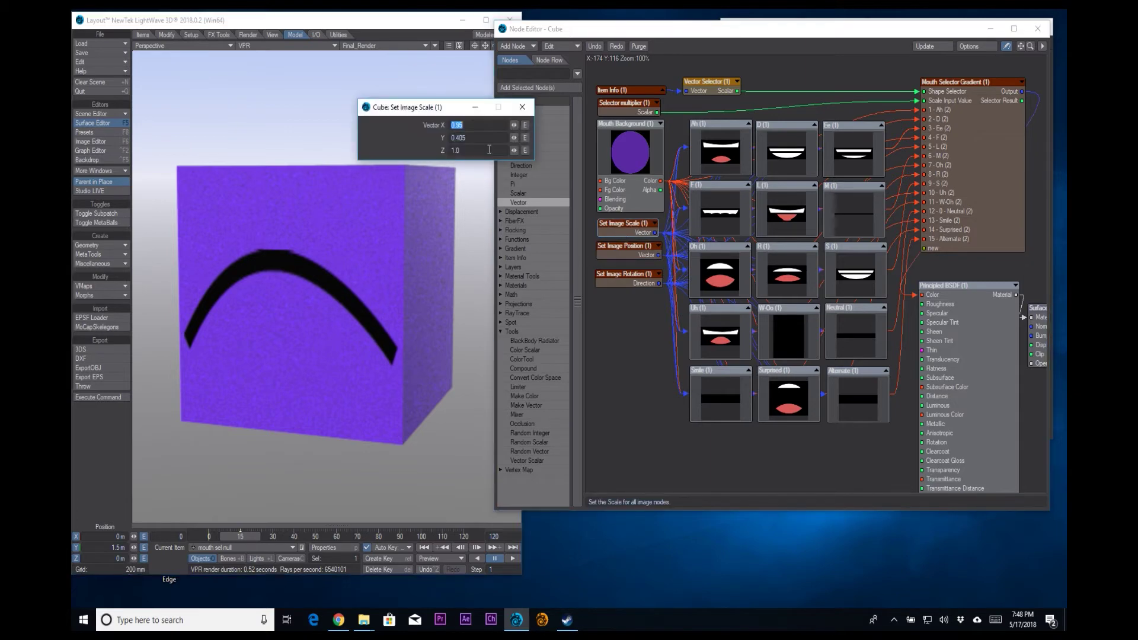
{"action": "type", "text": ".85"}
{"action": "key", "text": "Tab"}
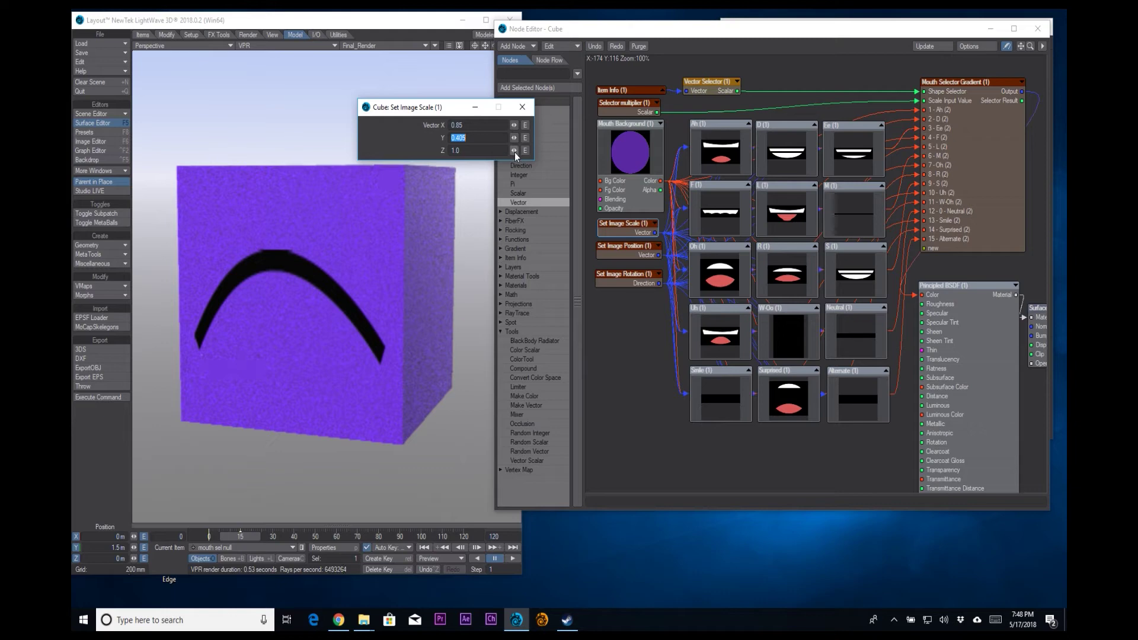
{"action": "type", "text": ".2"}
{"action": "key", "text": "Tab"}
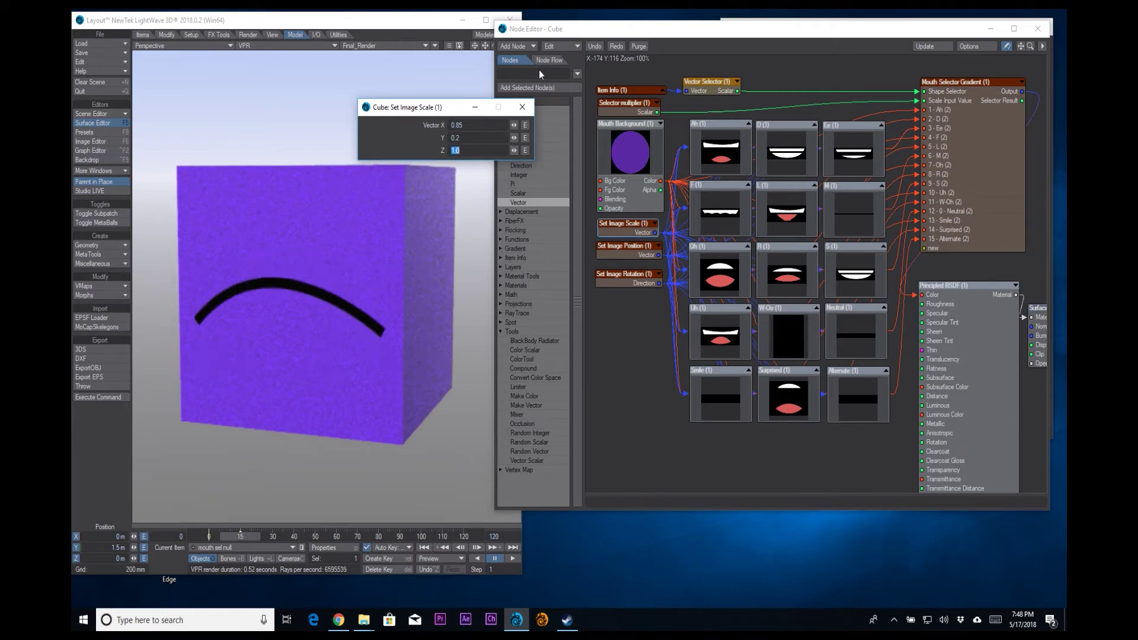
{"action": "left_click", "coordinate": [522, 107]}
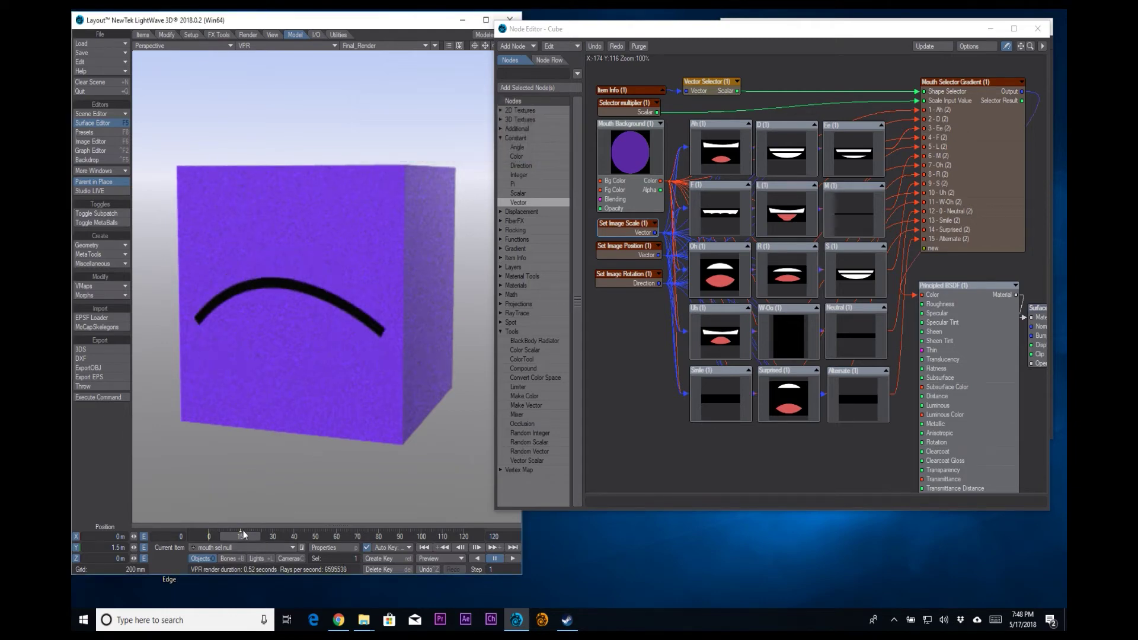
{"action": "left_click_drag", "start_coordinate": [243, 535], "coordinate": [230, 536]}
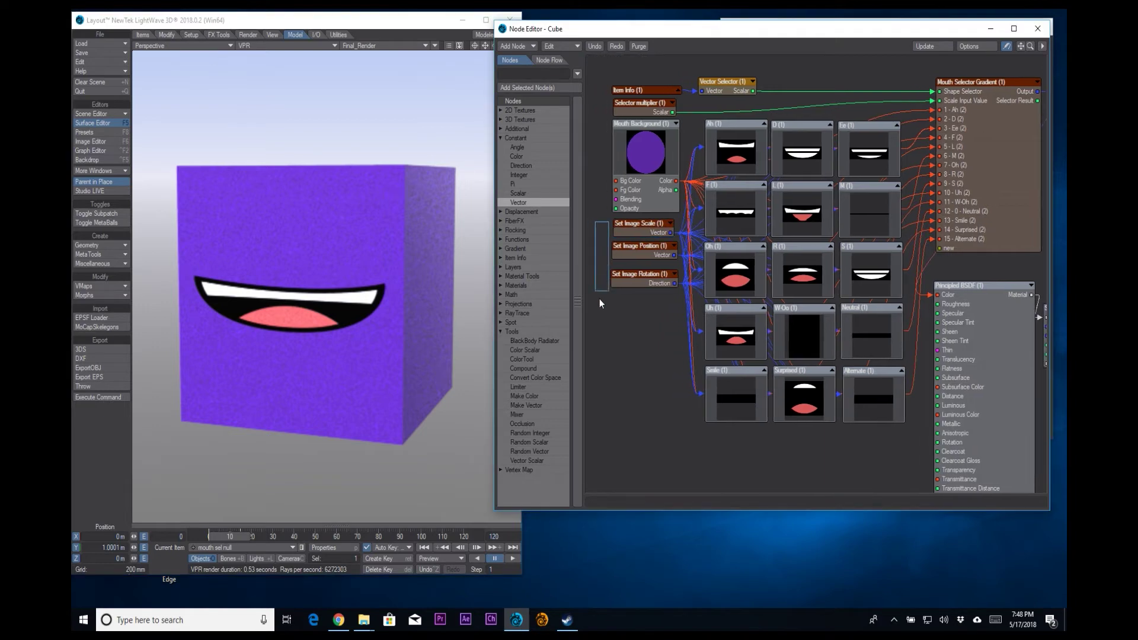
{"action": "left_click_drag", "start_coordinate": [608, 220], "coordinate": [672, 314]}
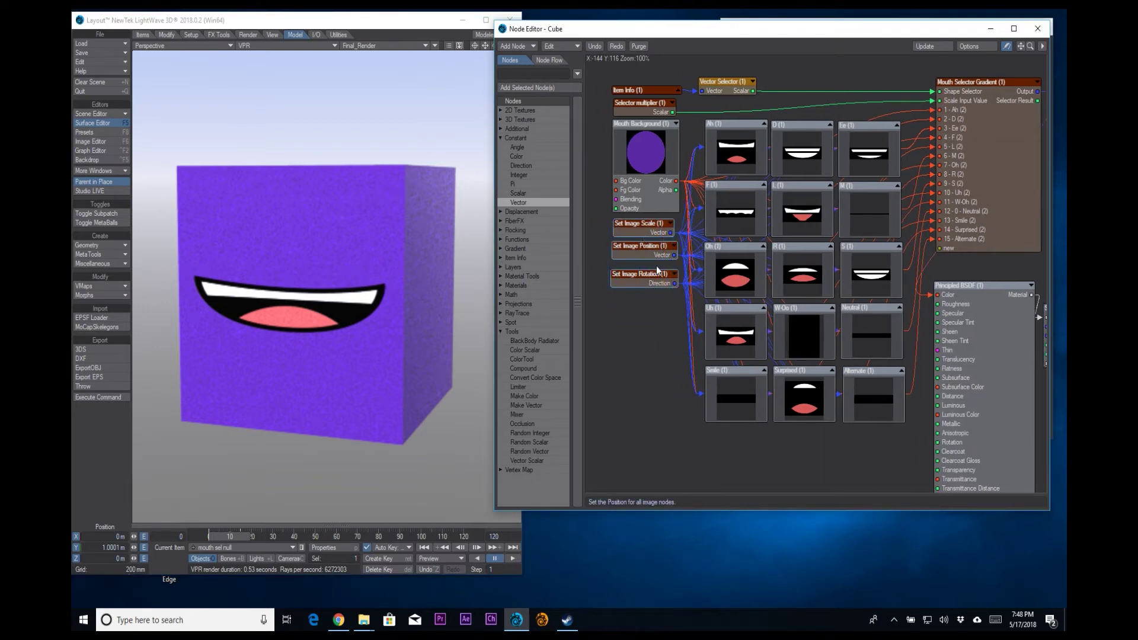
{"action": "double_click", "coordinate": [747, 145]}
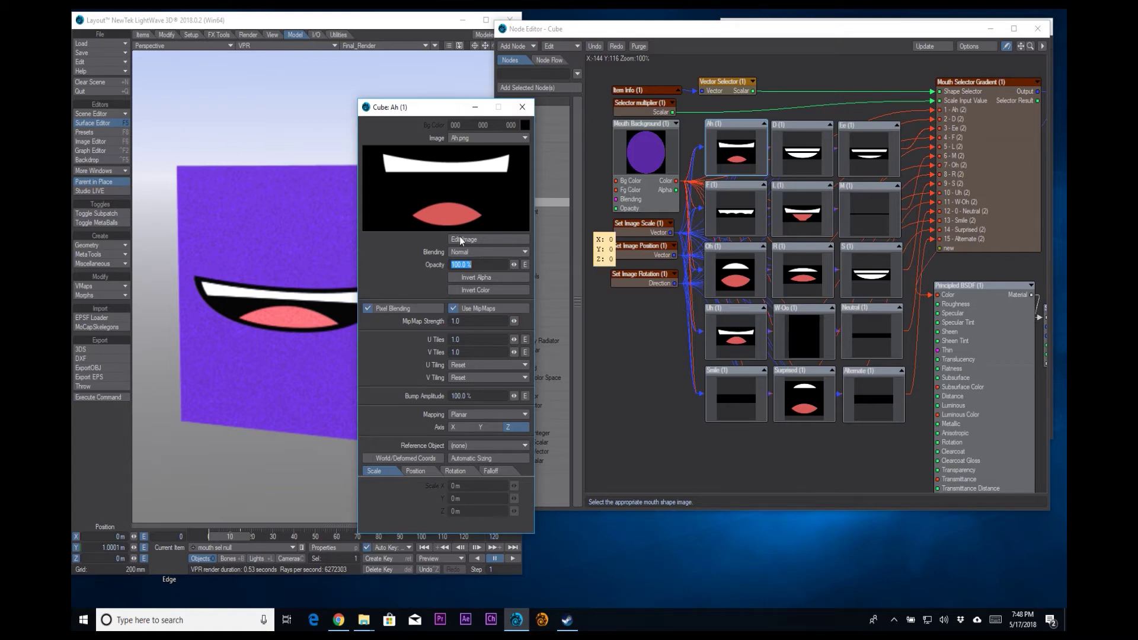
{"action": "left_click_drag", "start_coordinate": [394, 106], "coordinate": [417, 81]}
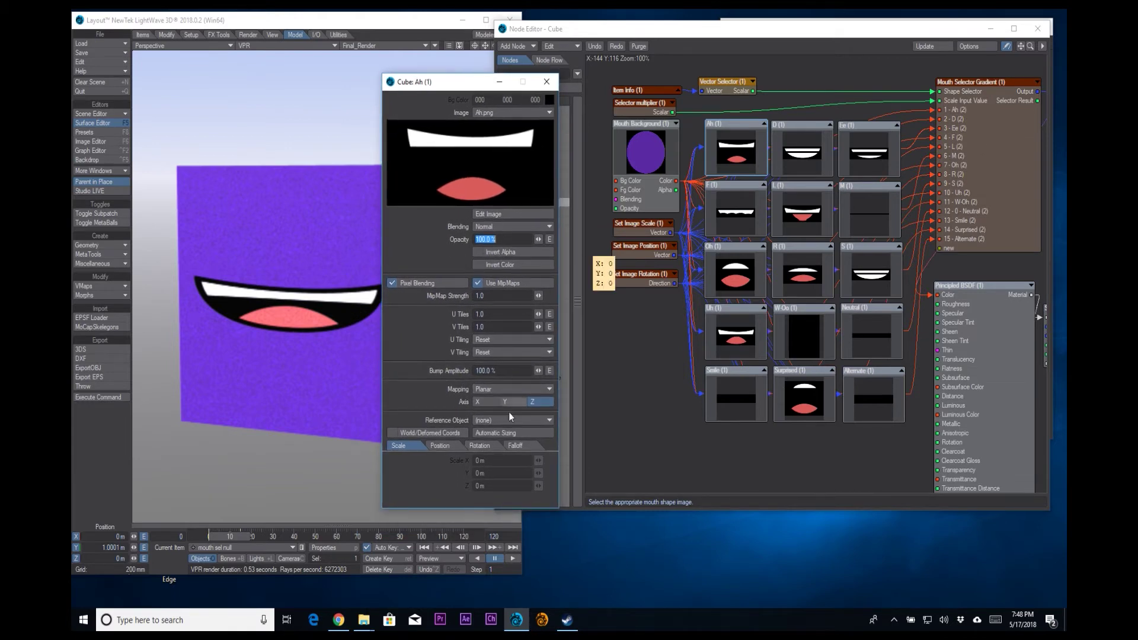
{"action": "left_click", "coordinate": [487, 389]}
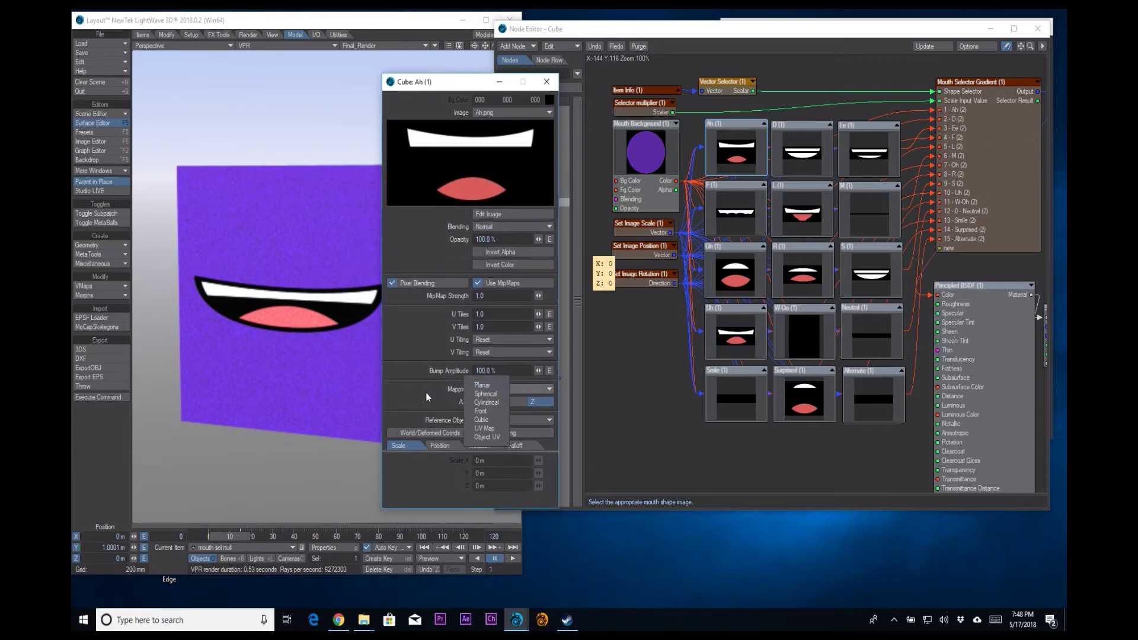
{"action": "key", "text": "Escape"}
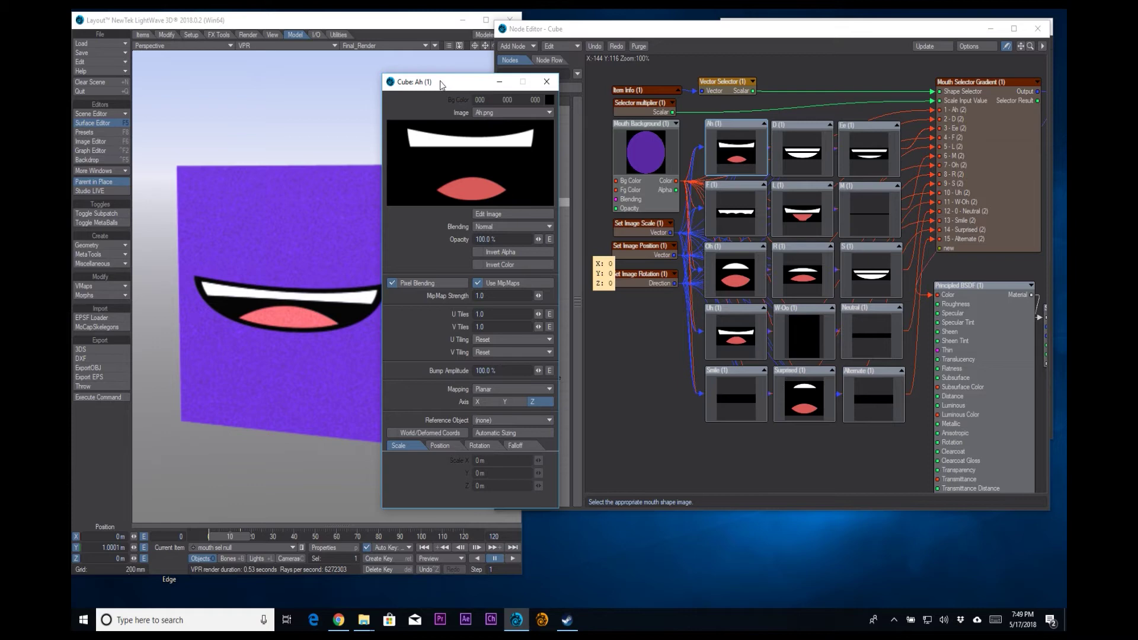
{"action": "left_click", "coordinate": [510, 116]}
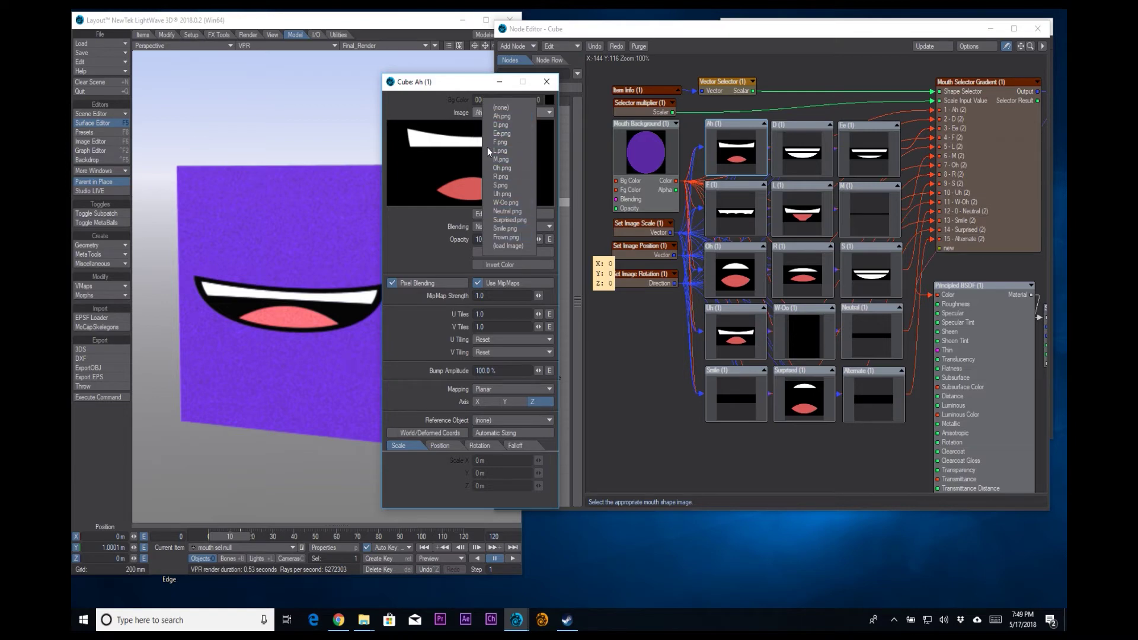
{"action": "left_click", "coordinate": [502, 117]}
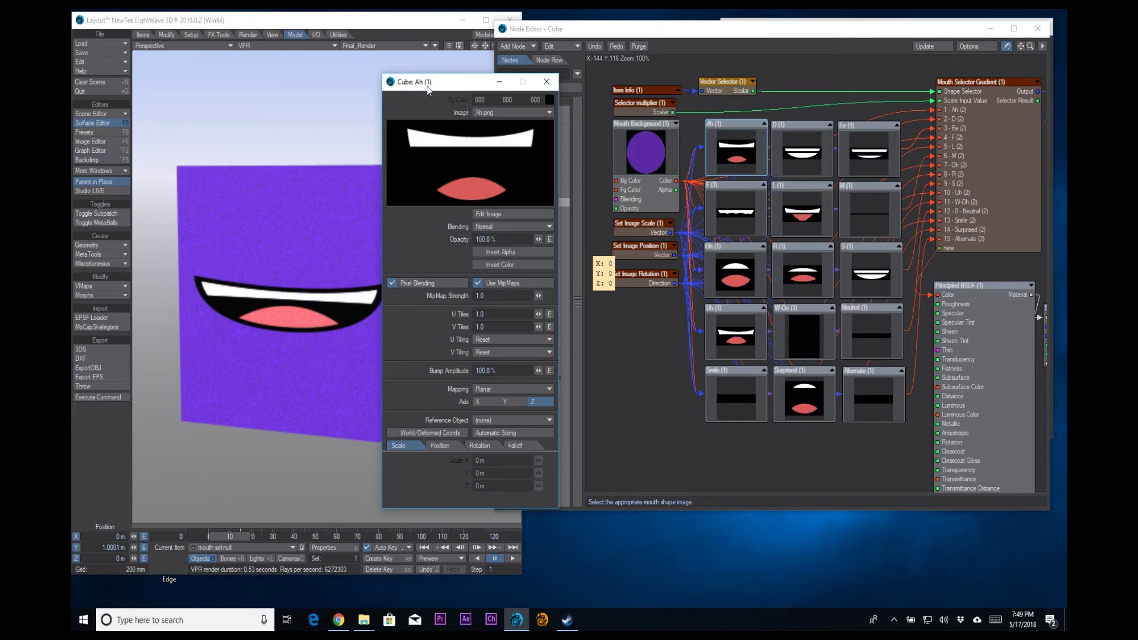
{"action": "left_click", "coordinate": [495, 111]}
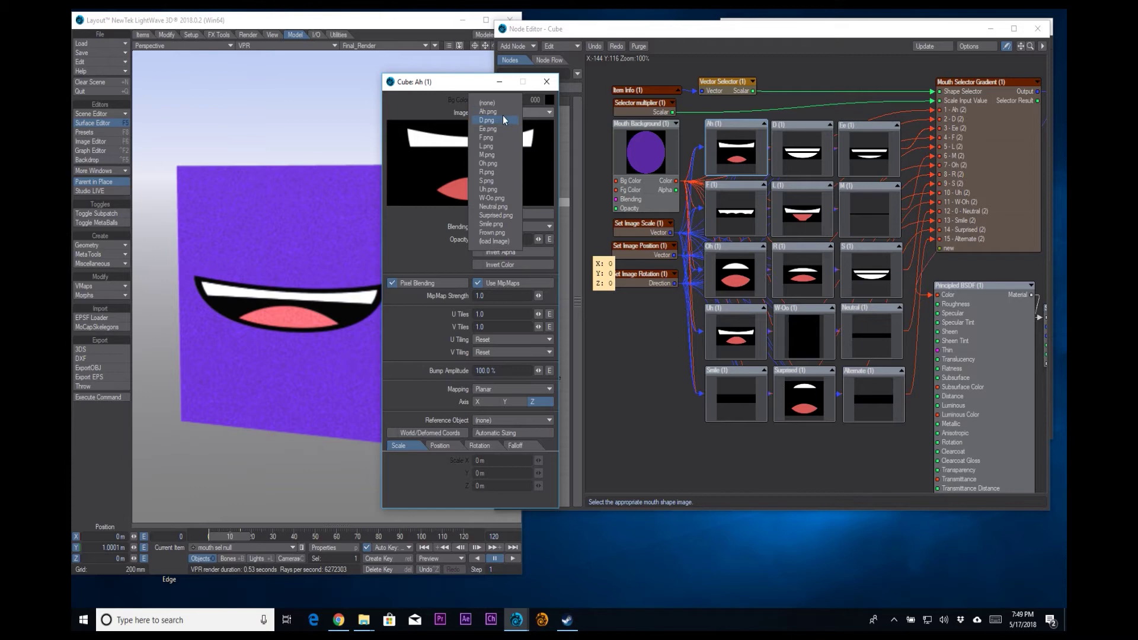
{"action": "left_click", "coordinate": [500, 112]}
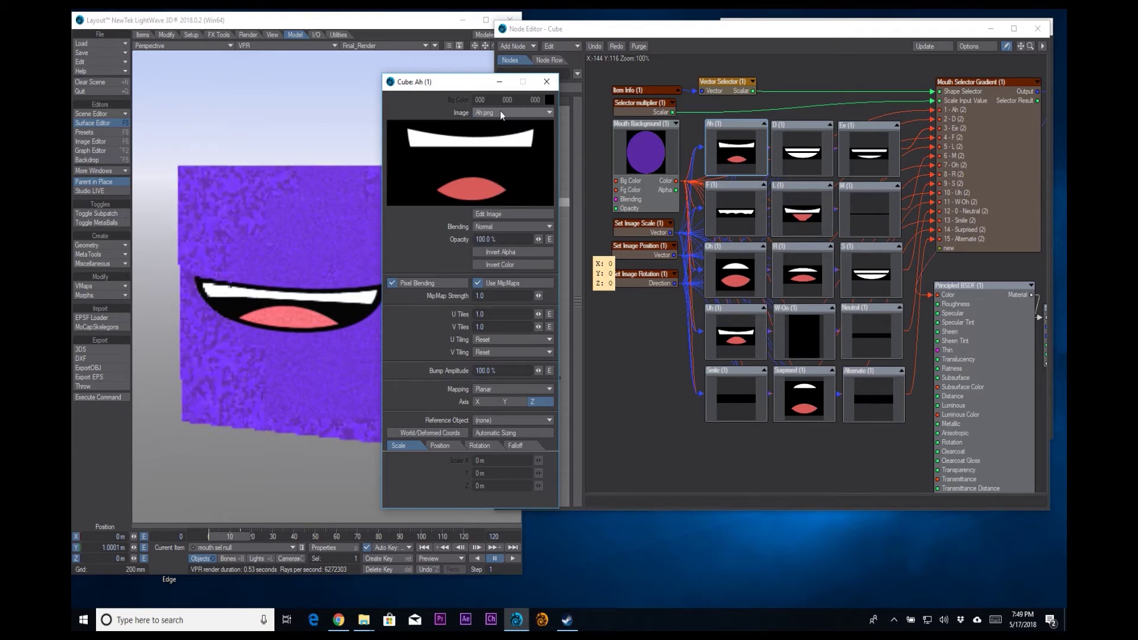
{"action": "left_click", "coordinate": [546, 81]}
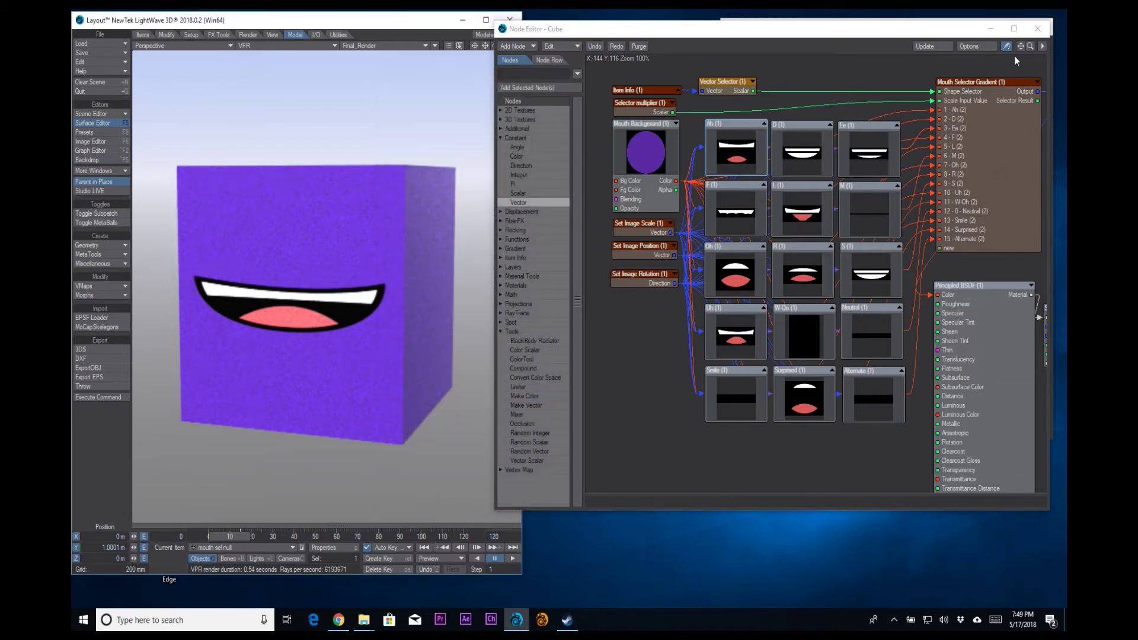
Reposition the Mouth Selector Gradient, Item Info, Vector multiplier, Principled BSDF and Surface nodes, then close the Node Editor
{"action": "left_click_drag", "start_coordinate": [1020, 46], "coordinate": [1019, 64]}
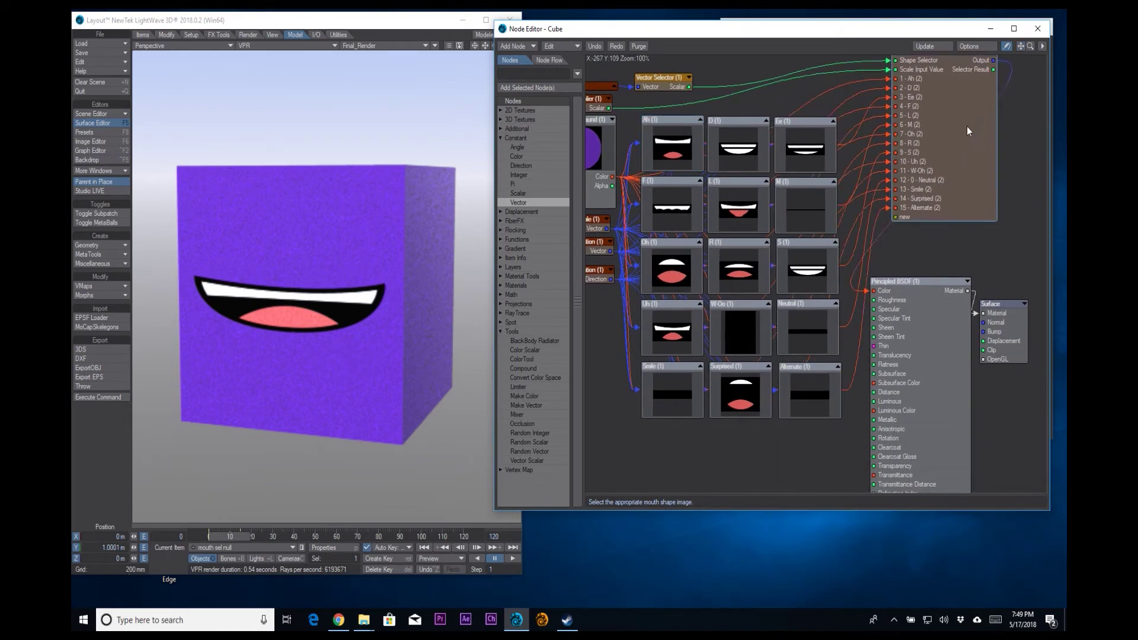
{"action": "left_click_drag", "start_coordinate": [968, 130], "coordinate": [931, 153]}
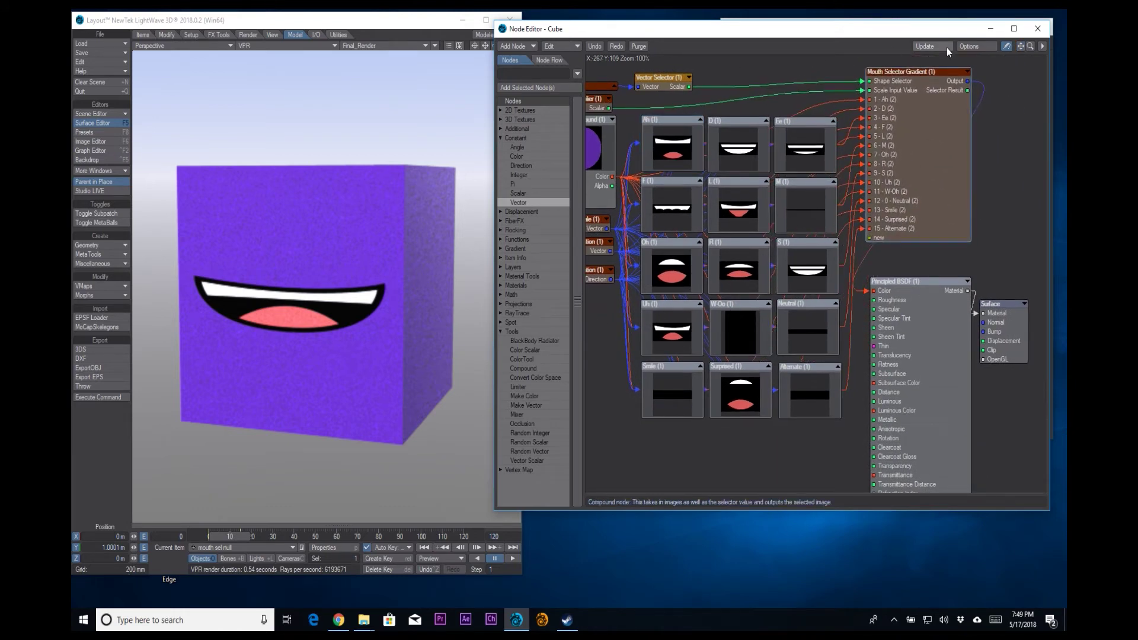
{"action": "left_click_drag", "start_coordinate": [1023, 46], "coordinate": [676, 59]}
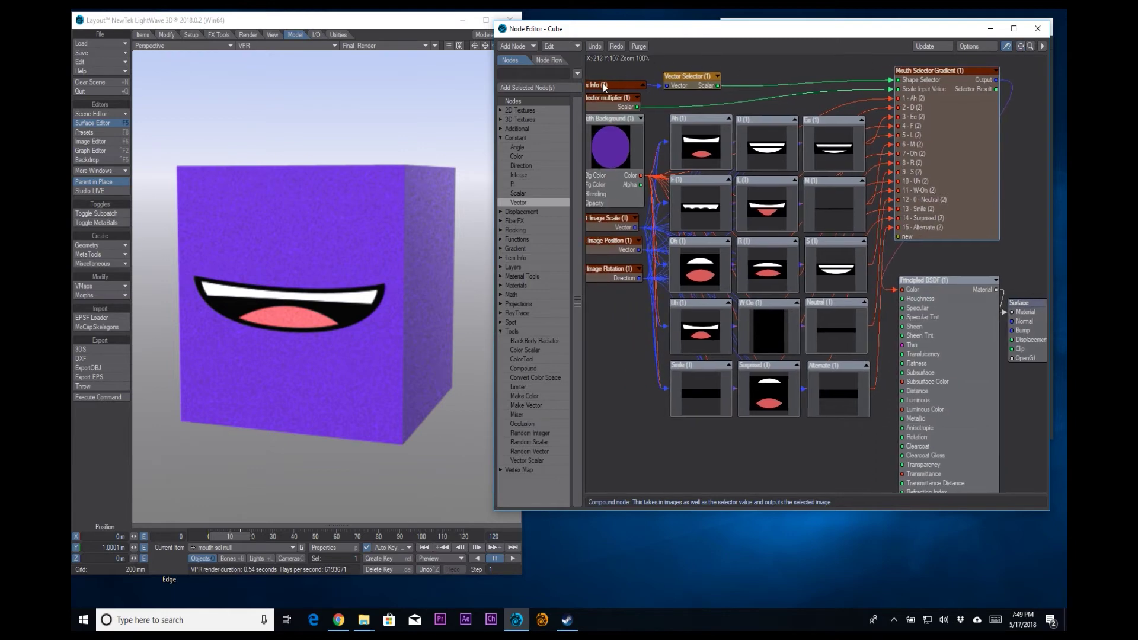
{"action": "left_click_drag", "start_coordinate": [605, 87], "coordinate": [616, 72]}
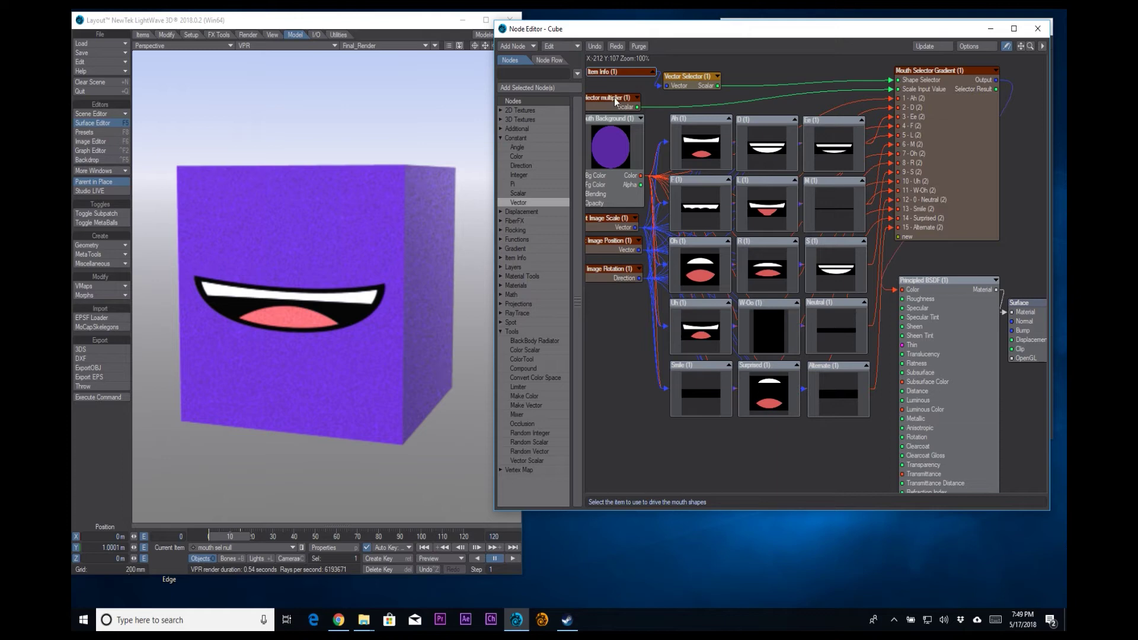
{"action": "left_click_drag", "start_coordinate": [614, 97], "coordinate": [617, 90]}
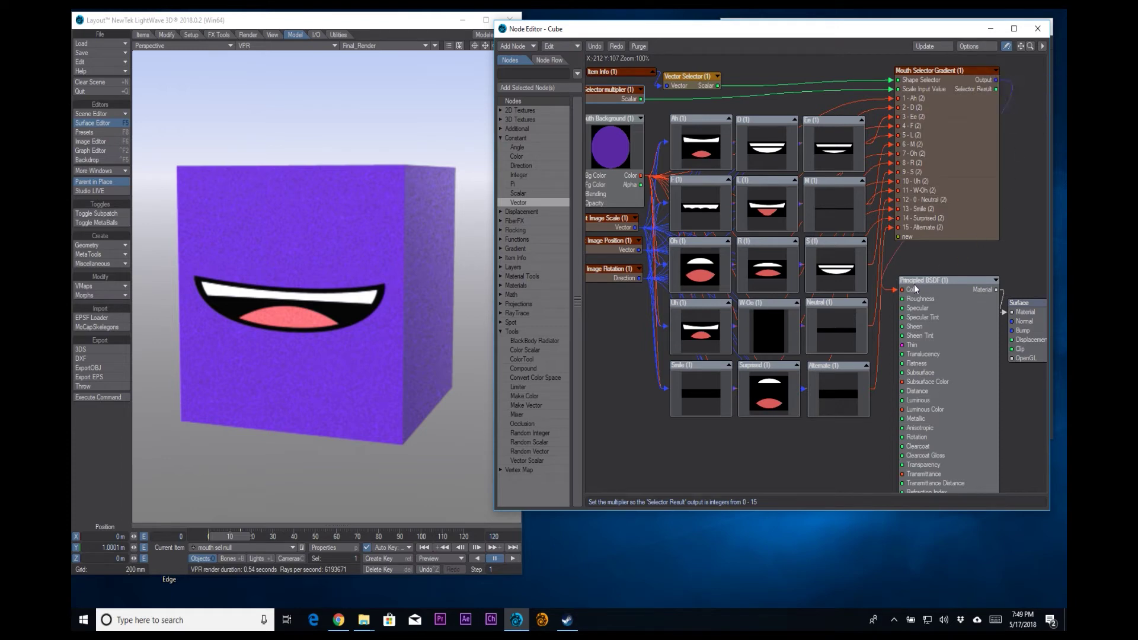
{"action": "left_click_drag", "start_coordinate": [934, 290], "coordinate": [954, 271]}
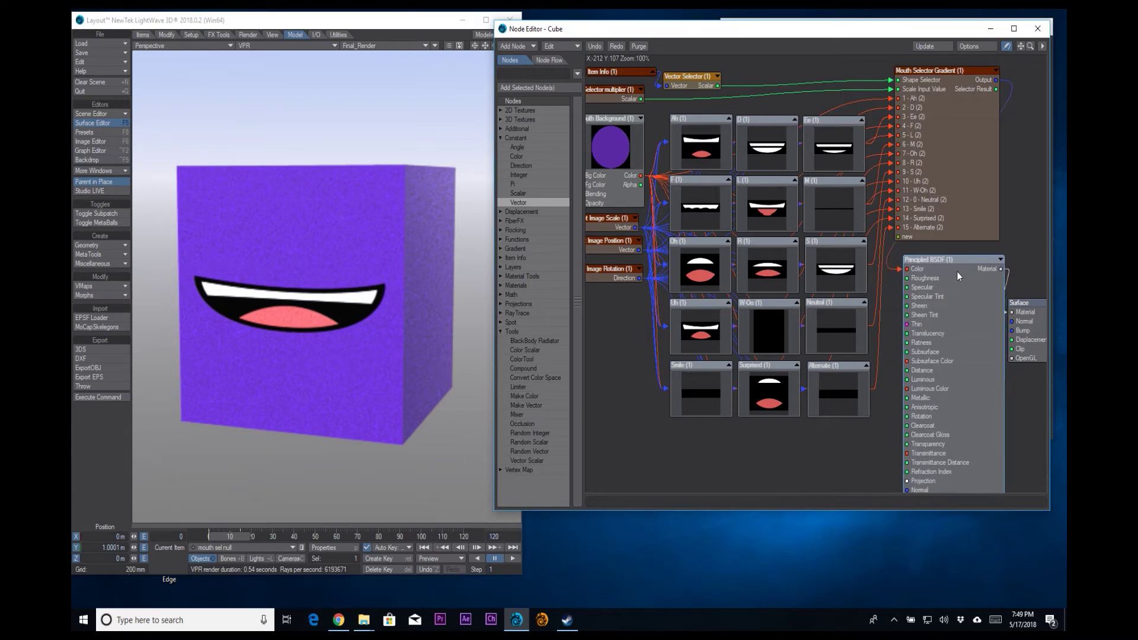
{"action": "left_click_drag", "start_coordinate": [1024, 302], "coordinate": [1031, 289]}
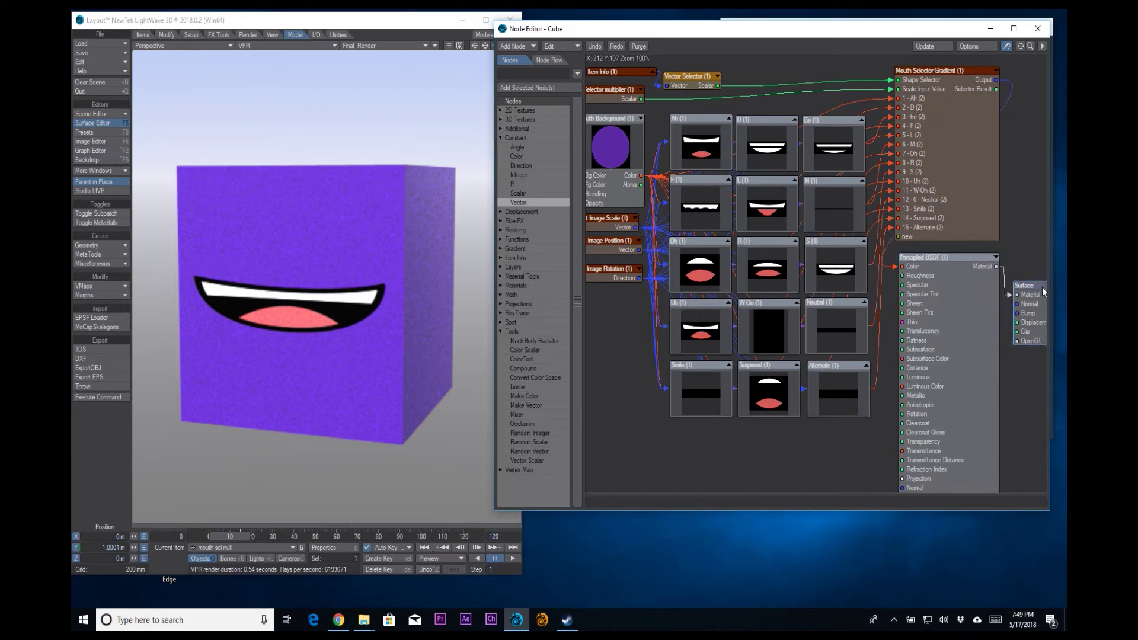
{"action": "left_click", "coordinate": [1037, 28]}
Select the camera and move it about 393 mm to the left
{"action": "left_click", "coordinate": [397, 214]}
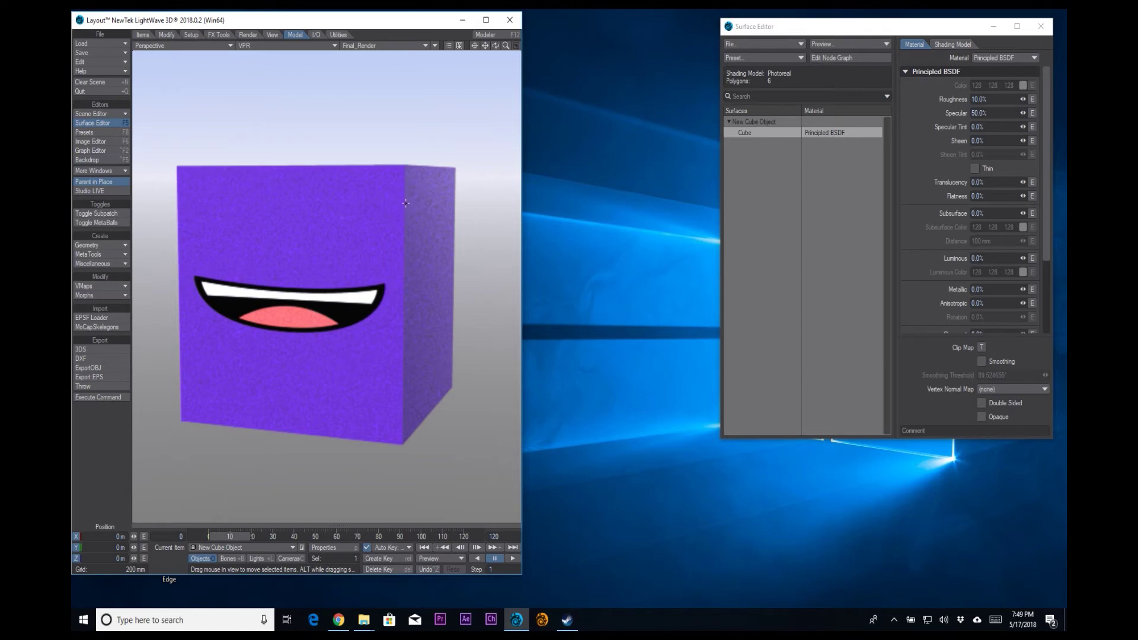
{"action": "key", "text": "shift+c"}
{"action": "left_click_drag", "start_coordinate": [411, 219], "coordinate": [463, 51]}
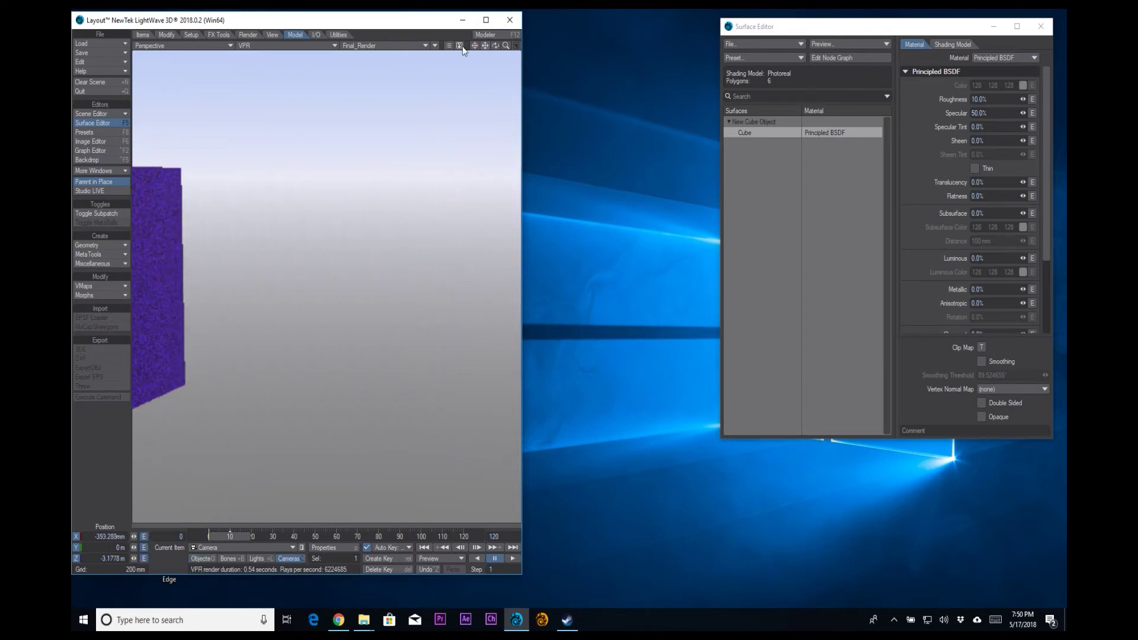
Start Load Object and paste the project path to reach the ch_LW_test folder
{"action": "key", "text": "plus"}
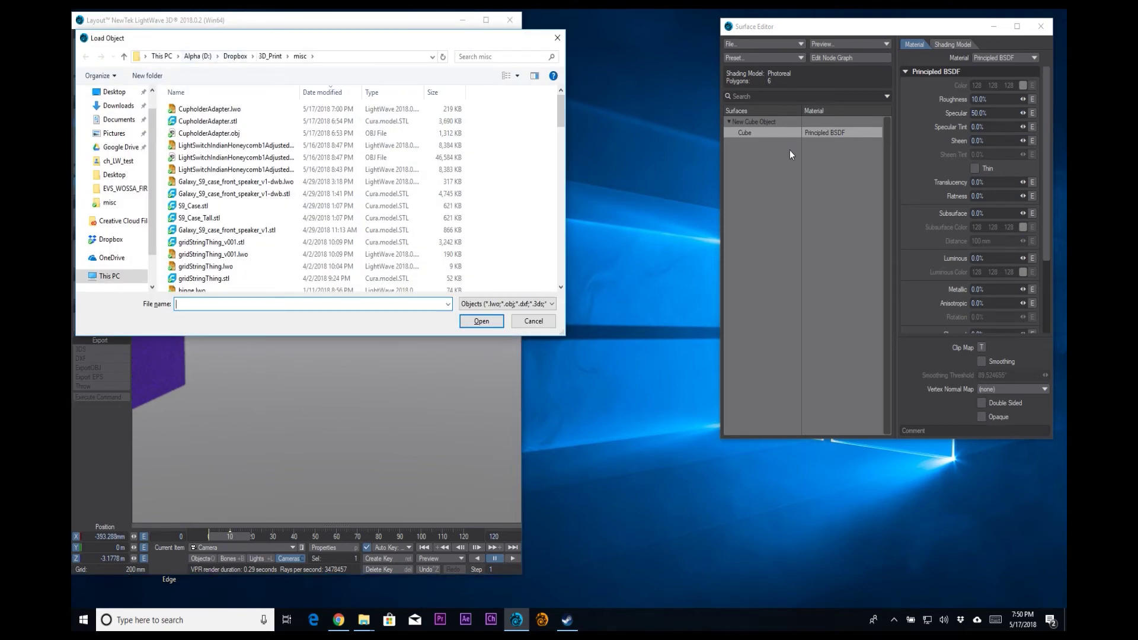
{"action": "key", "text": "alt+Tab"}
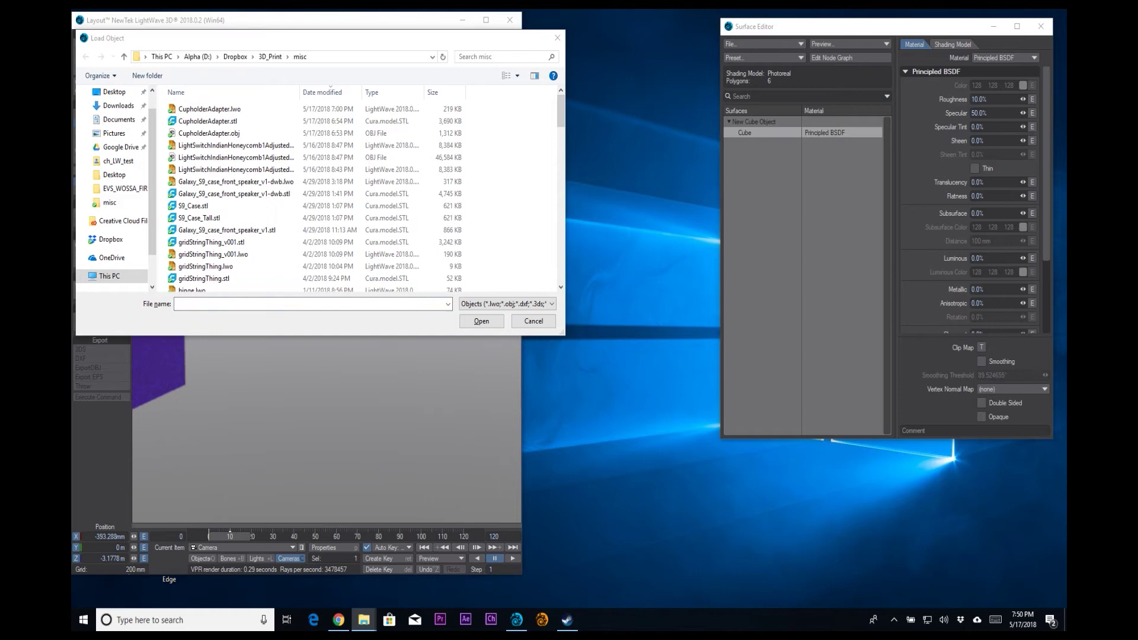
{"action": "left_click", "coordinate": [375, 58]}
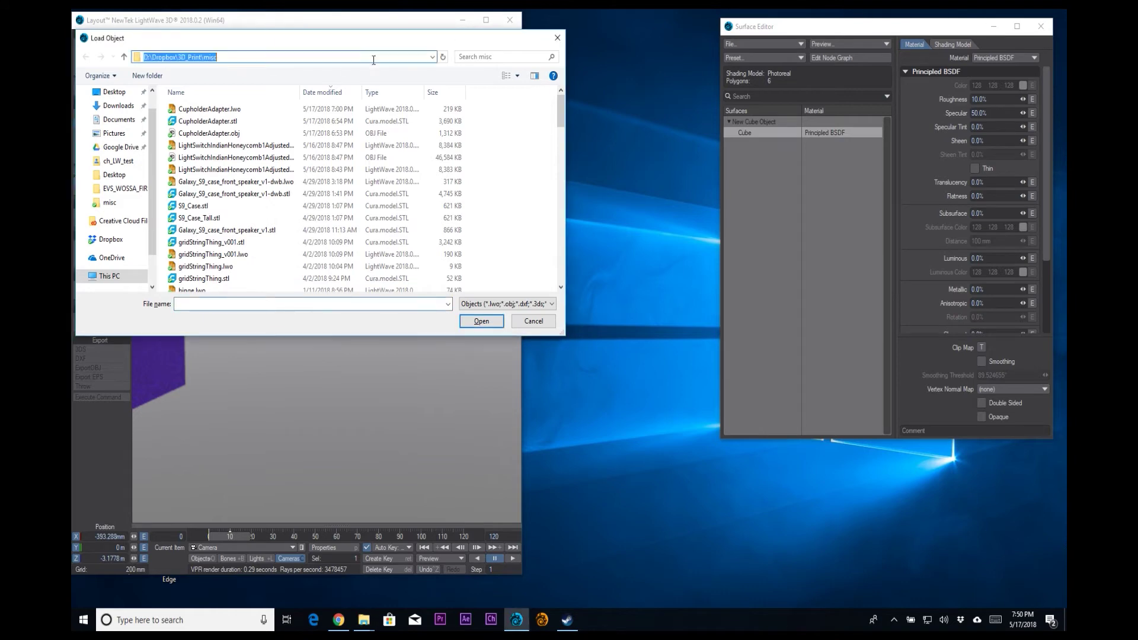
{"action": "type", "text": "D:\\Google Drive\\Dana's Personal Stuff\\ch_LW_test\\ch_LW_test"}
{"action": "key", "text": "Return"}
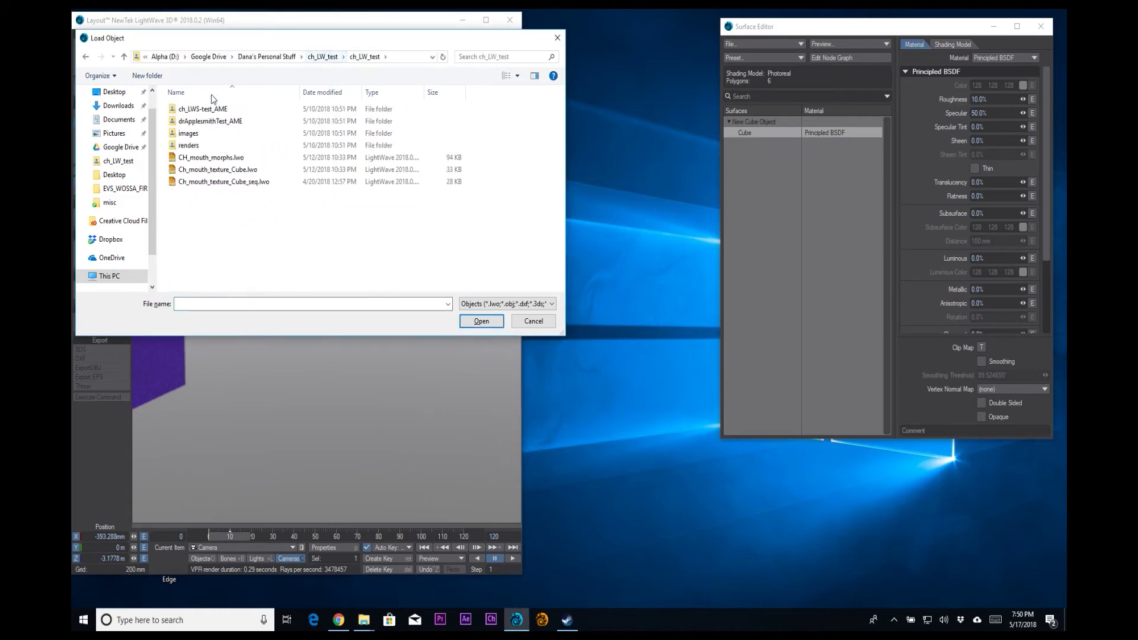
Load CH_mouth_morphs.lwo from the ch_LW_test folder
{"action": "double_click", "coordinate": [201, 157]}
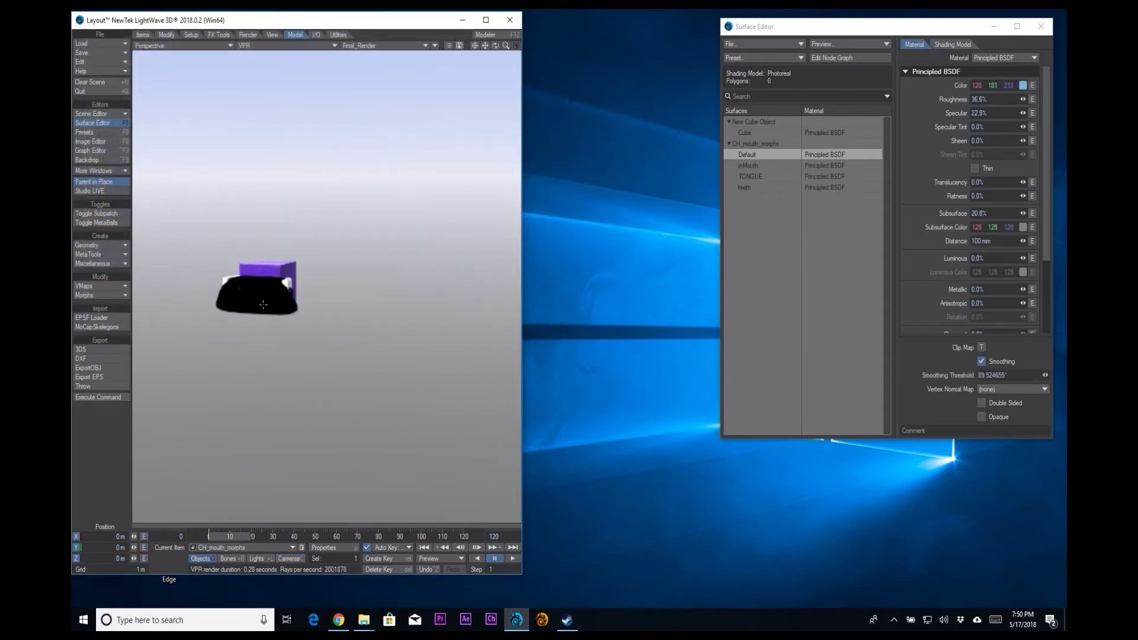
{"action": "key", "text": "shift+c"}
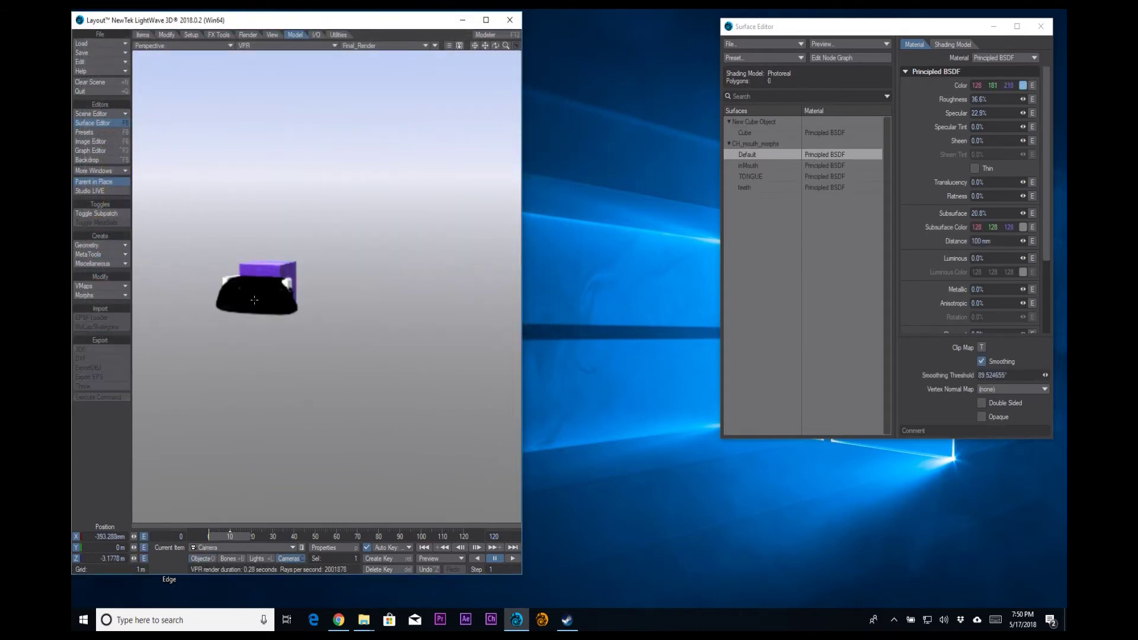
{"action": "key", "text": "y"}
At frame 0, move the mouth object right of the purple cube and zoom in on both
{"action": "left_click", "coordinate": [200, 558]}
{"action": "left_click_drag", "start_coordinate": [213, 540], "coordinate": [206, 527]}
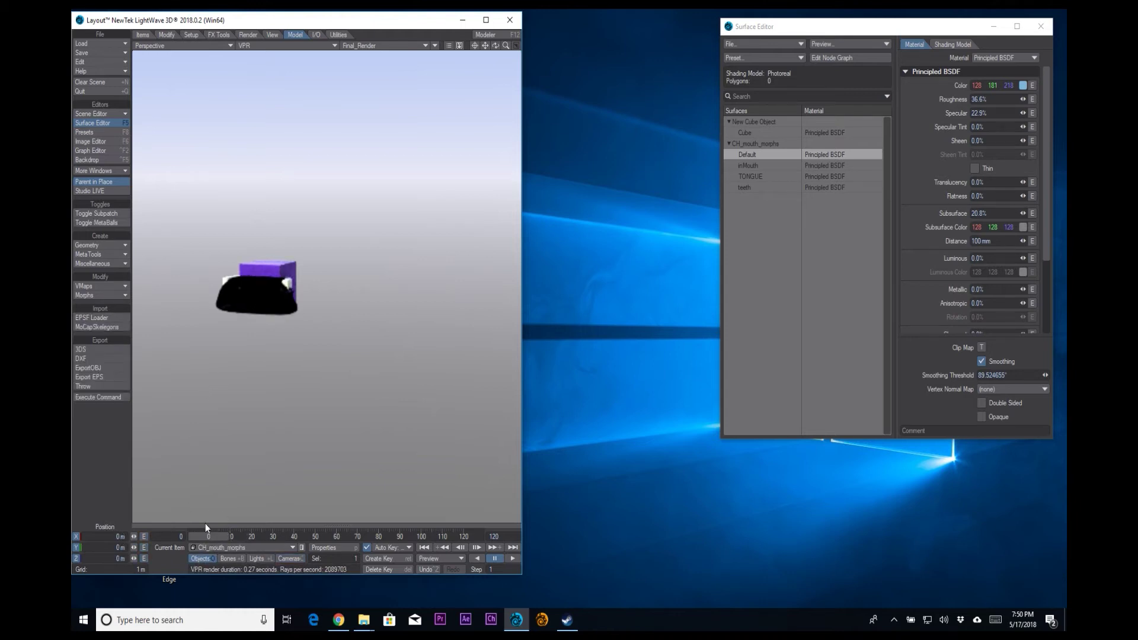
{"action": "left_click_drag", "start_coordinate": [332, 430], "coordinate": [373, 373]}
{"action": "key", "text": "y"}
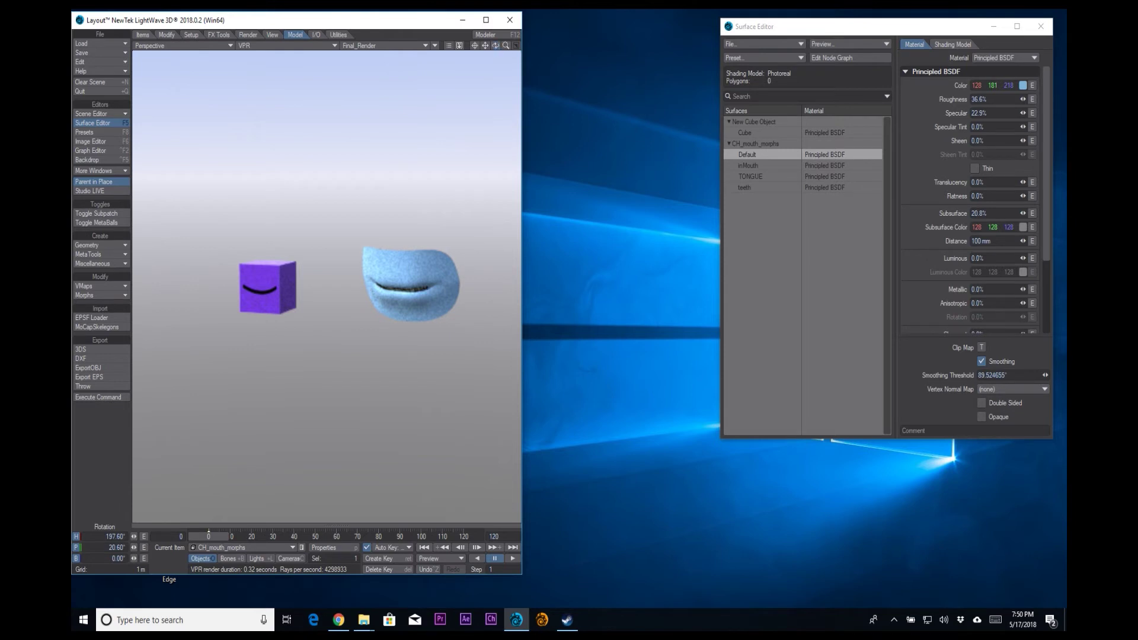
{"action": "left_click_drag", "start_coordinate": [505, 47], "coordinate": [468, 45]}
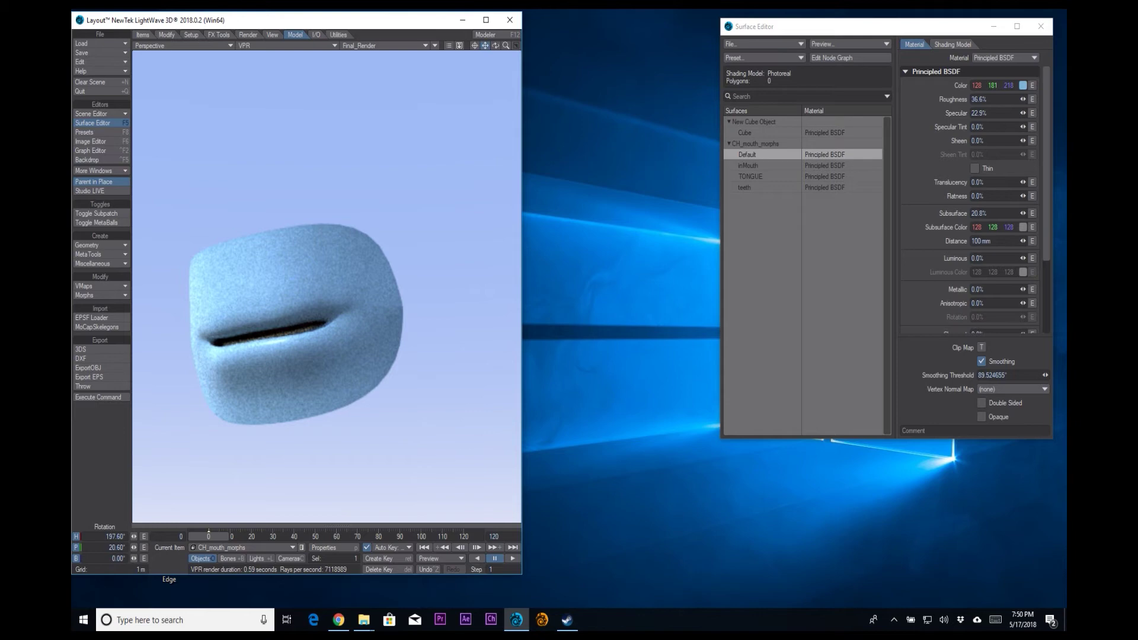
{"action": "left_click_drag", "start_coordinate": [485, 46], "coordinate": [411, 240]}
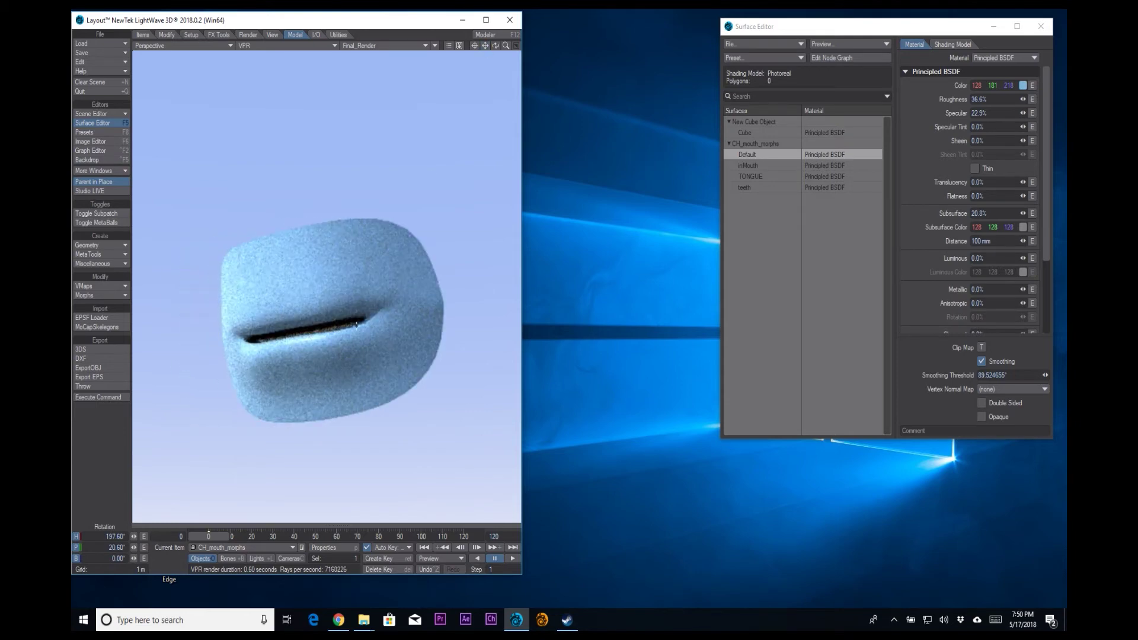
Open the mouth object's Nodal Displacement node graph
{"action": "left_click", "coordinate": [333, 548]}
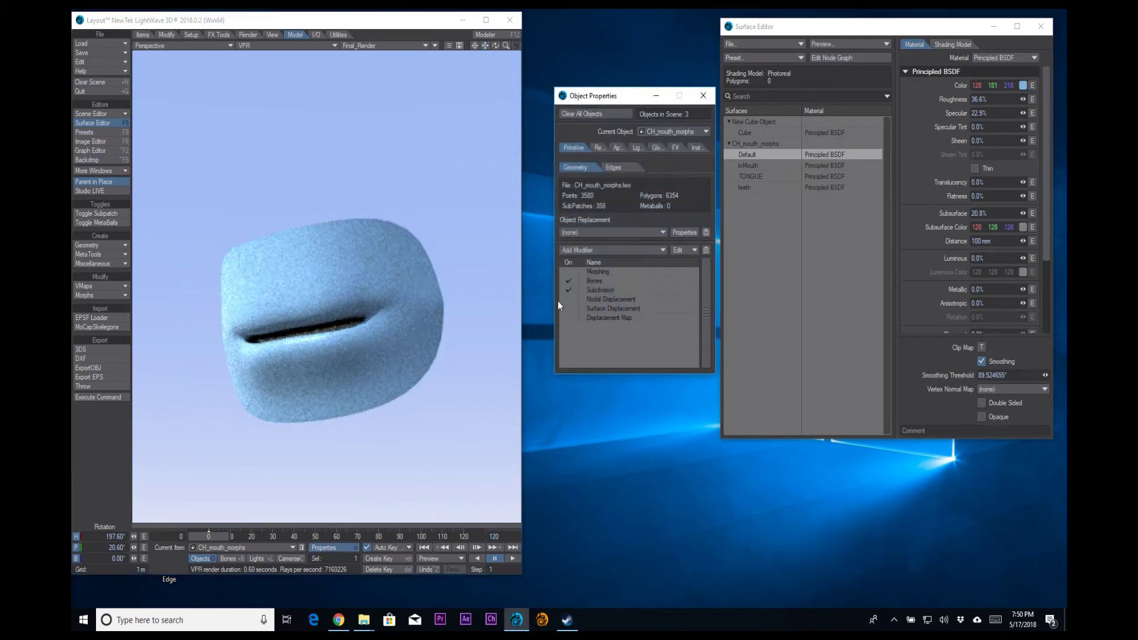
{"action": "double_click", "coordinate": [608, 300]}
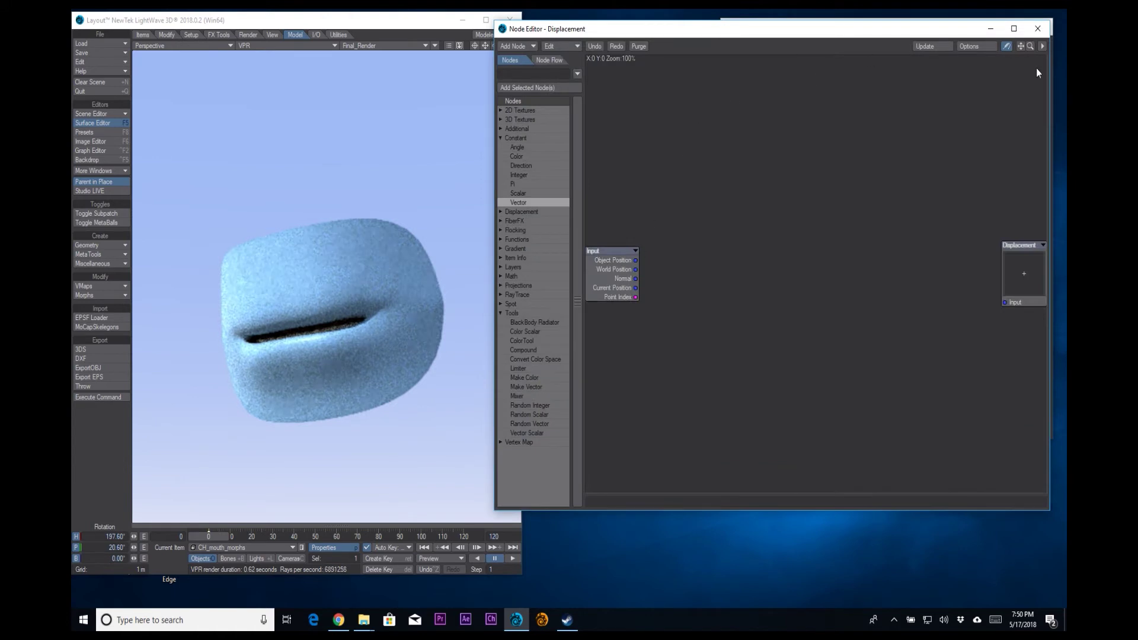
{"action": "left_click_drag", "start_coordinate": [817, 123], "coordinate": [804, 120], "text": "alt"}
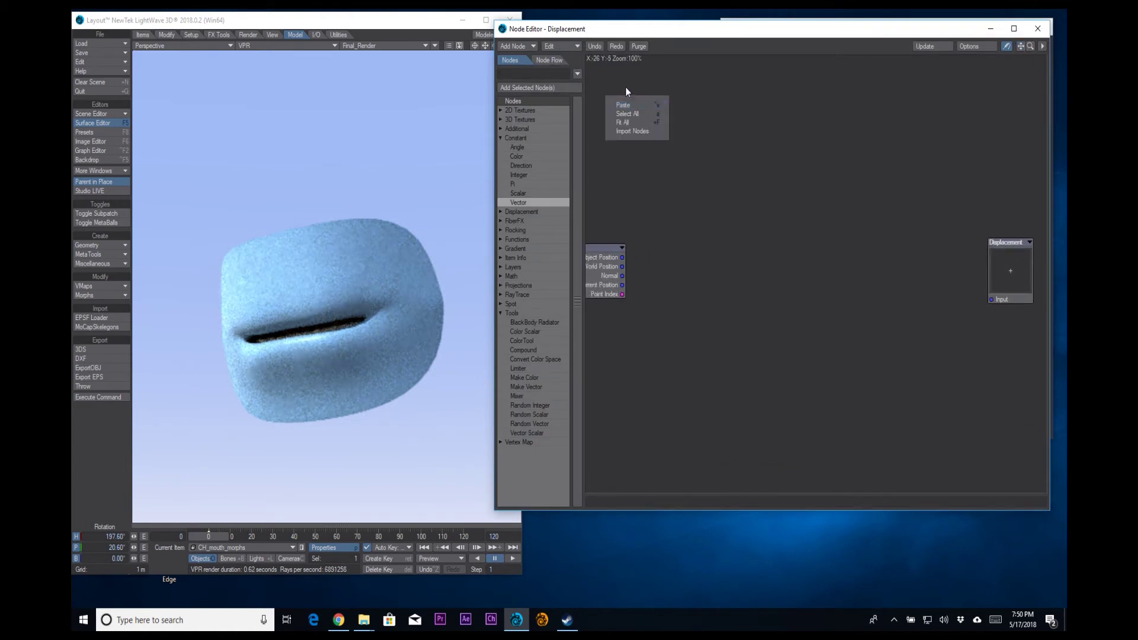
Import Mouth_Selector_MorphMaps_TypeG.nodes and wire its Output to the Displacement input
{"action": "left_click", "coordinate": [630, 130]}
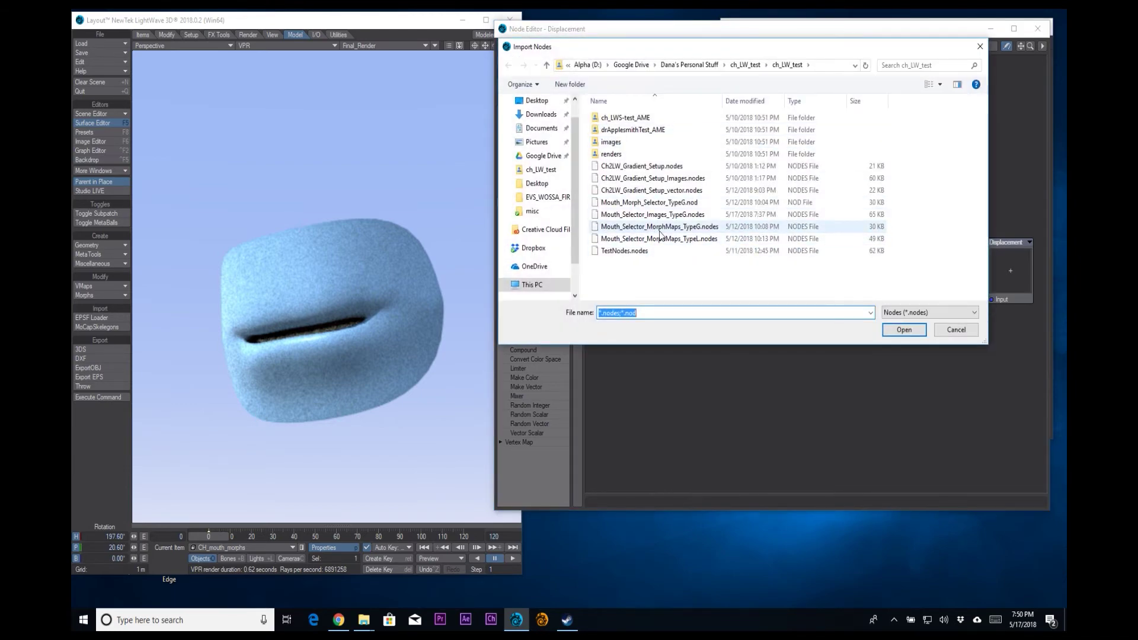
{"action": "left_click", "coordinate": [676, 228]}
{"action": "left_click", "coordinate": [903, 331]}
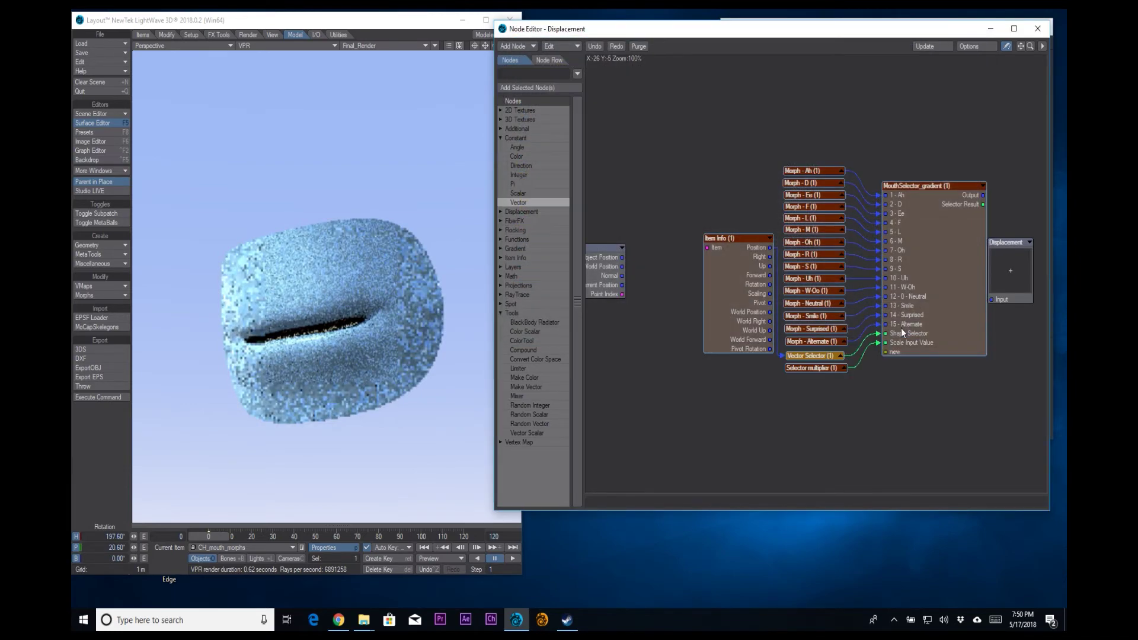
{"action": "left_click_drag", "start_coordinate": [917, 262], "coordinate": [868, 198]}
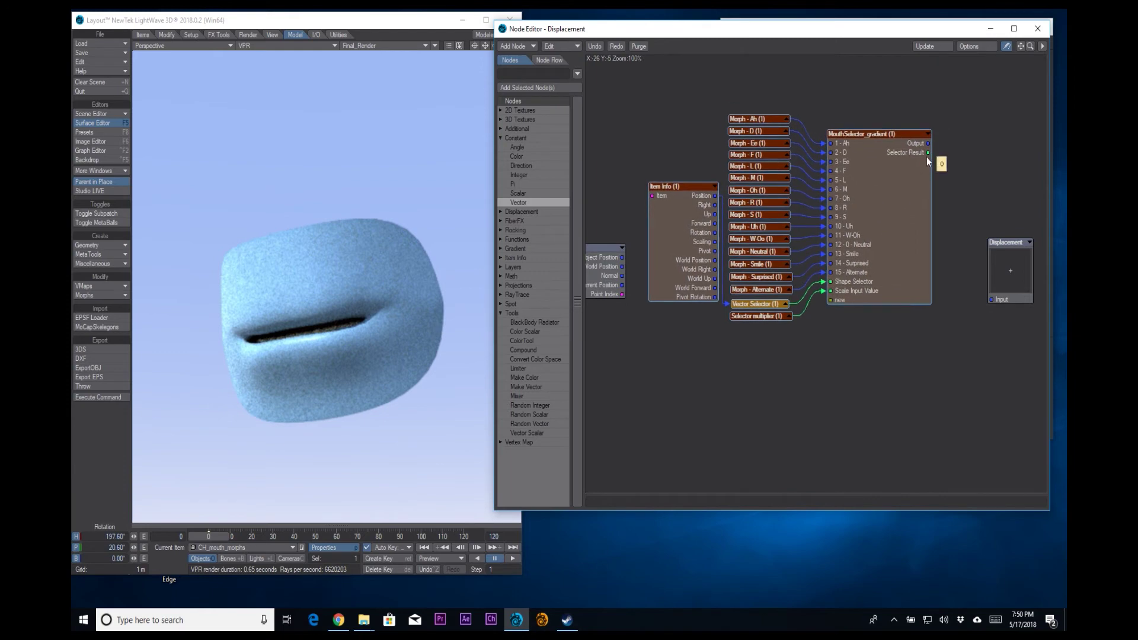
{"action": "left_click_drag", "start_coordinate": [928, 143], "coordinate": [1004, 298]}
Set the Item Info node's Item to mouth sel null
{"action": "left_click_drag", "start_coordinate": [752, 118], "coordinate": [752, 118]}
{"action": "left_click", "coordinate": [754, 98]}
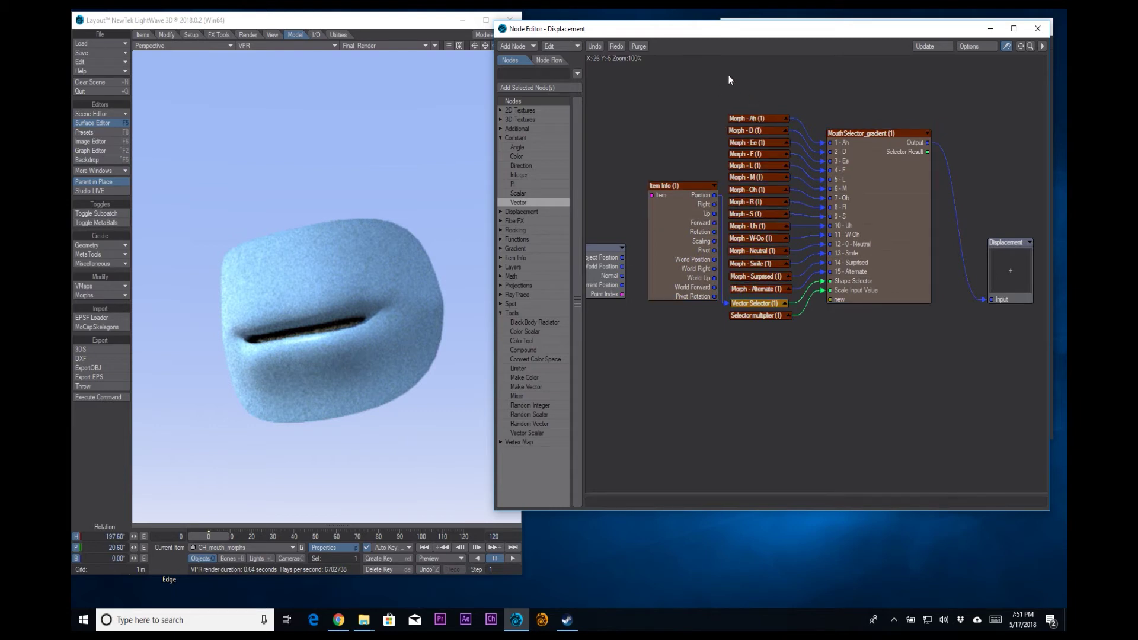
{"action": "double_click", "coordinate": [685, 211]}
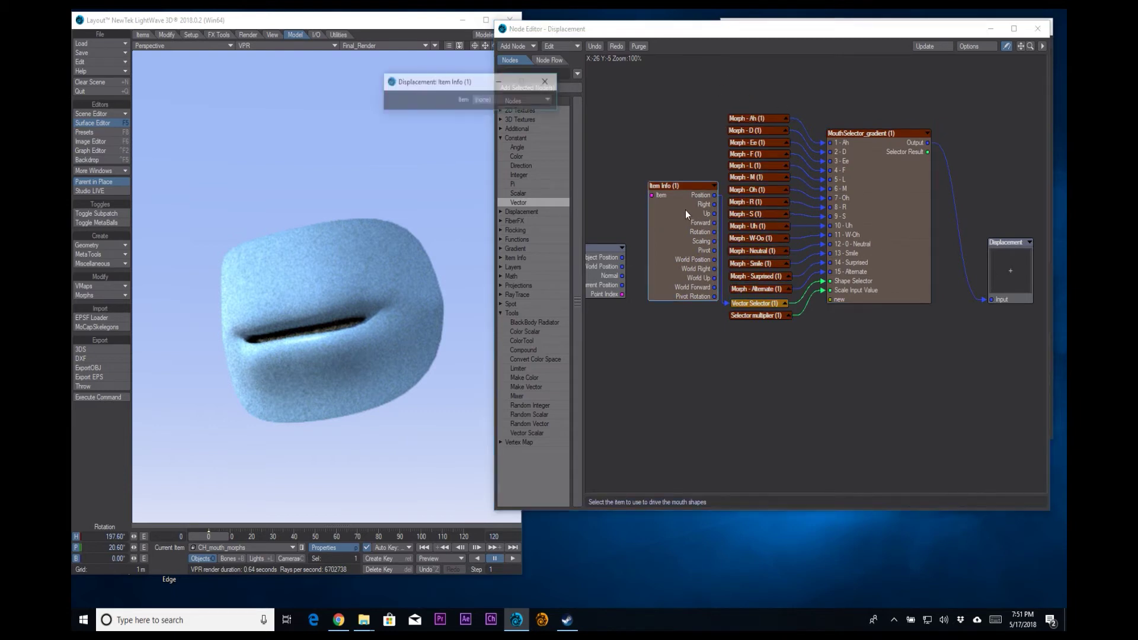
{"action": "left_click", "coordinate": [507, 99]}
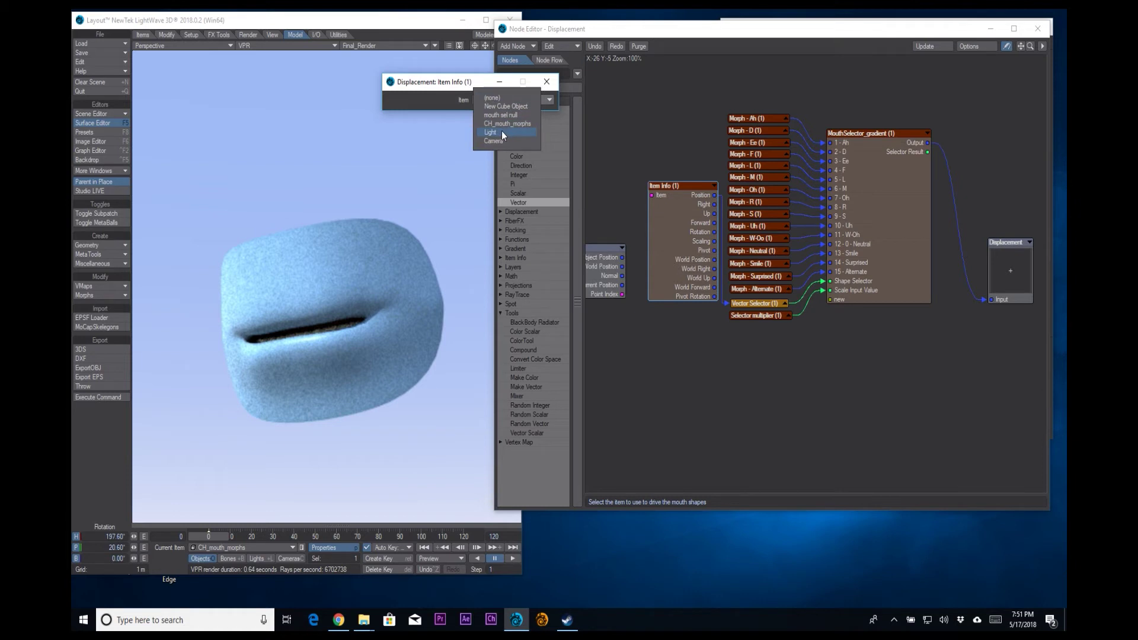
{"action": "left_click", "coordinate": [512, 115]}
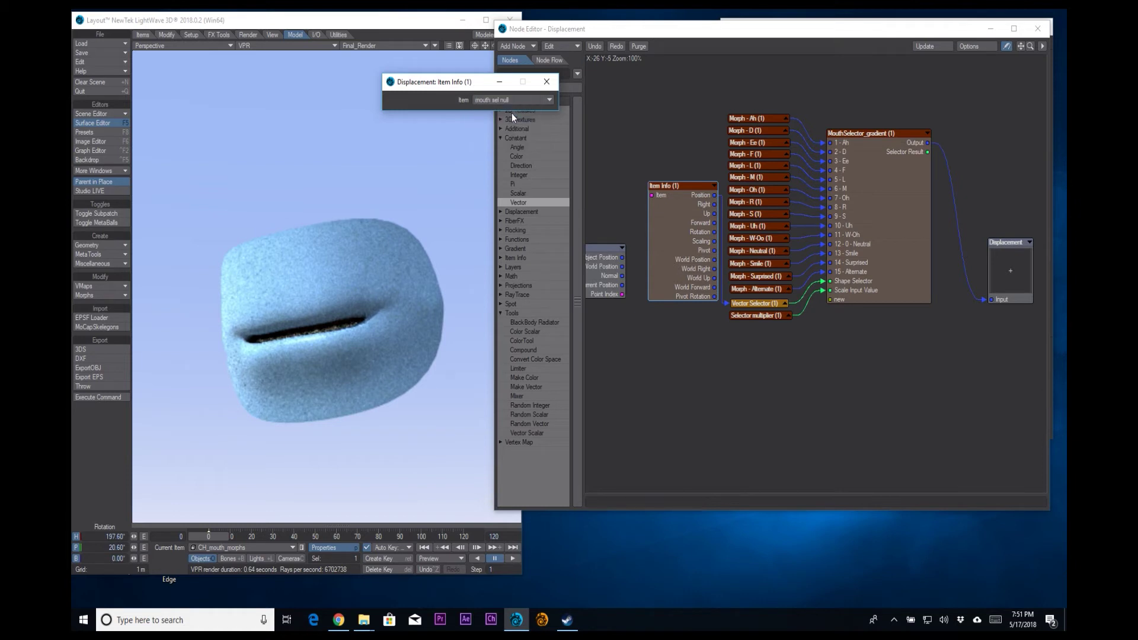
{"action": "left_click", "coordinate": [547, 82]}
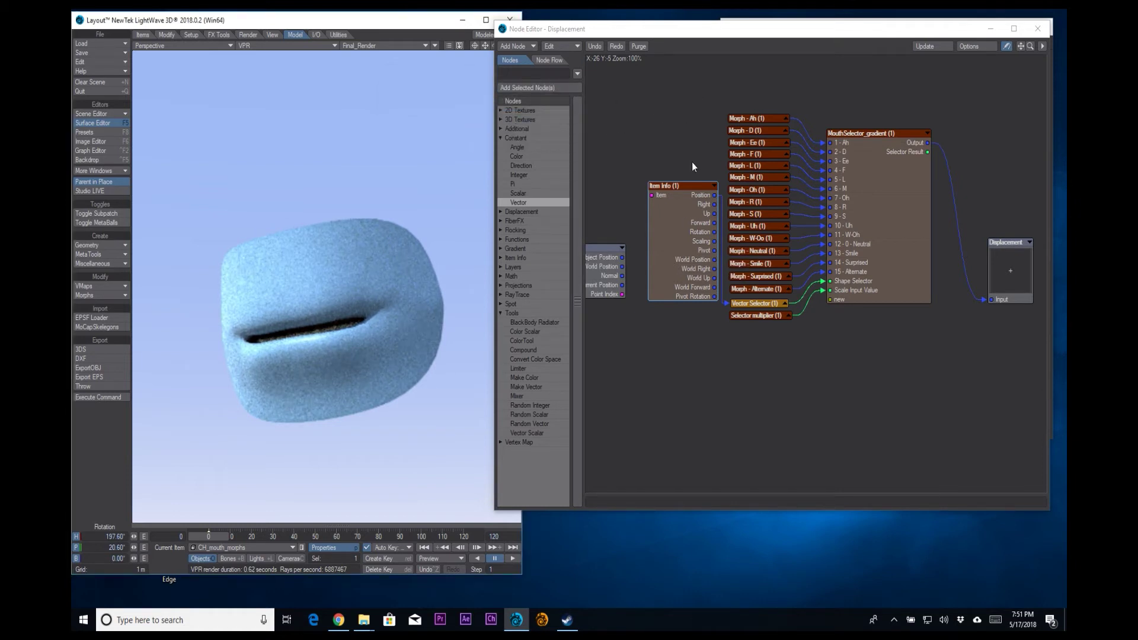
Reposition the Item Info node and check the Vector Selector's Mode setting
{"action": "left_click_drag", "start_coordinate": [691, 192], "coordinate": [682, 182]}
{"action": "double_click", "coordinate": [773, 304]}
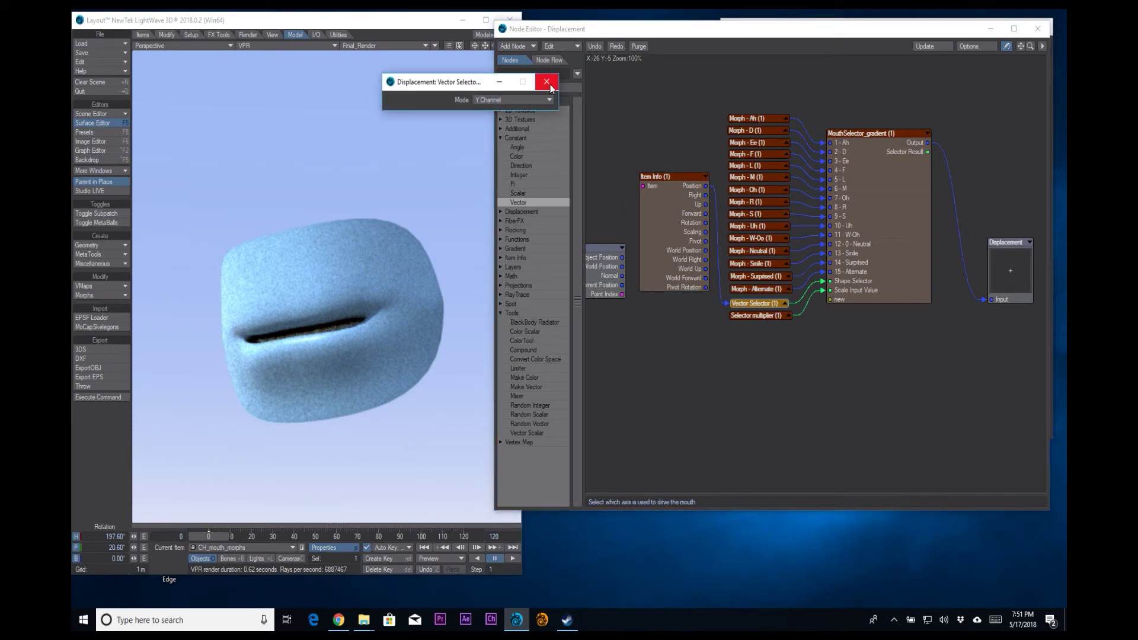
{"action": "left_click", "coordinate": [547, 82]}
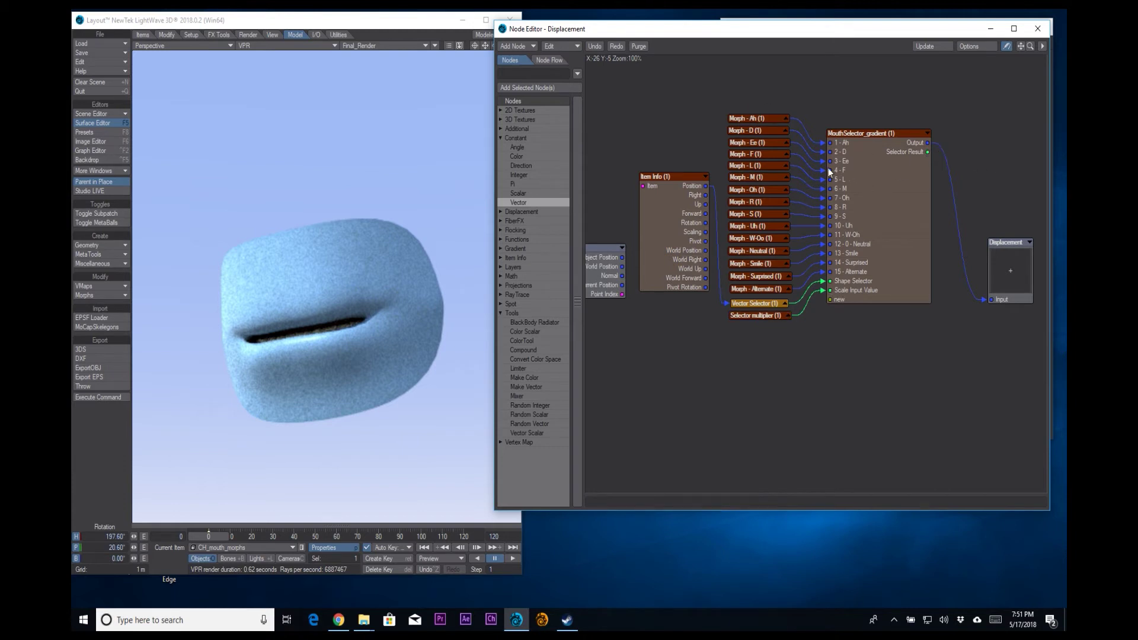
Confirm Morph - Ah and Morph - Ee use their Ah and Ee morph maps
{"action": "double_click", "coordinate": [745, 118]}
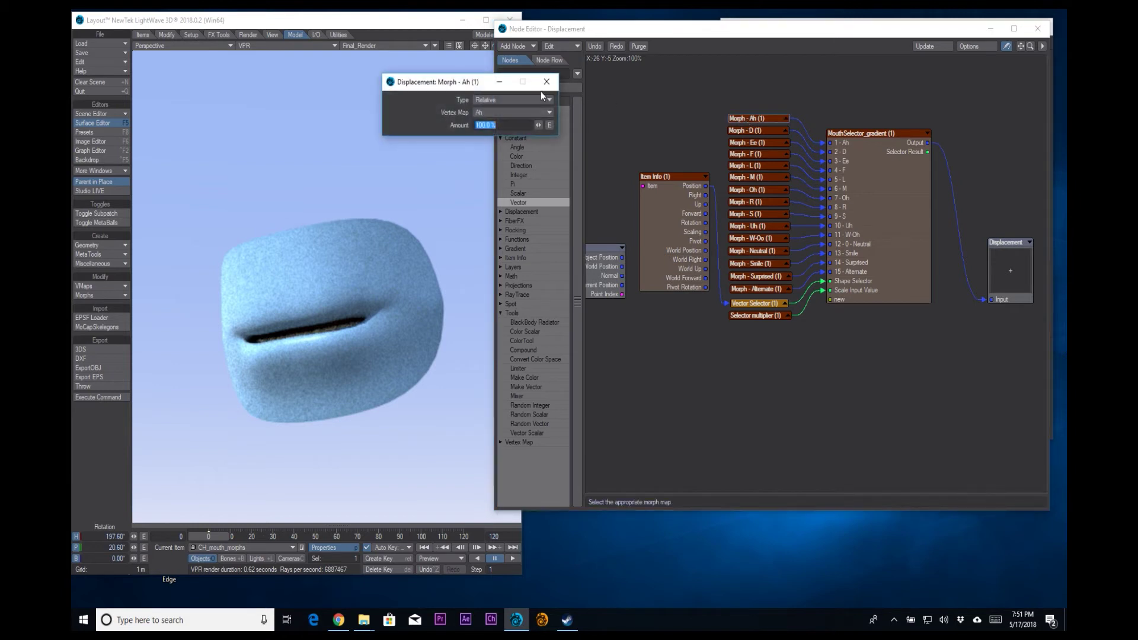
{"action": "left_click", "coordinate": [511, 114]}
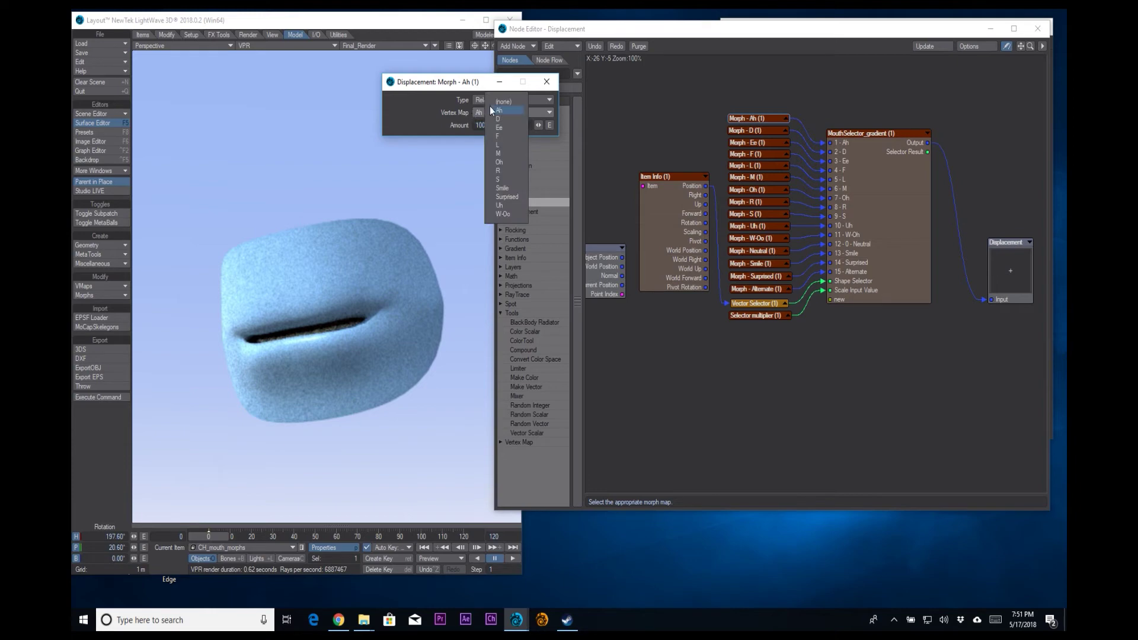
{"action": "left_click", "coordinate": [491, 110]}
{"action": "left_click", "coordinate": [546, 82]}
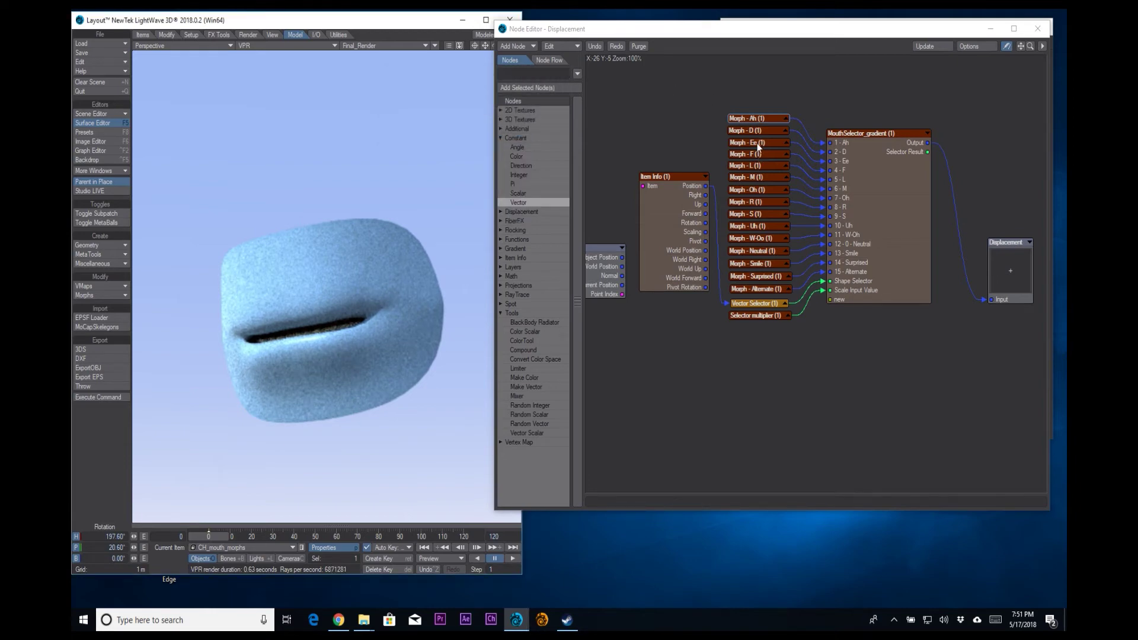
{"action": "double_click", "coordinate": [756, 143]}
{"action": "left_click", "coordinate": [515, 110]}
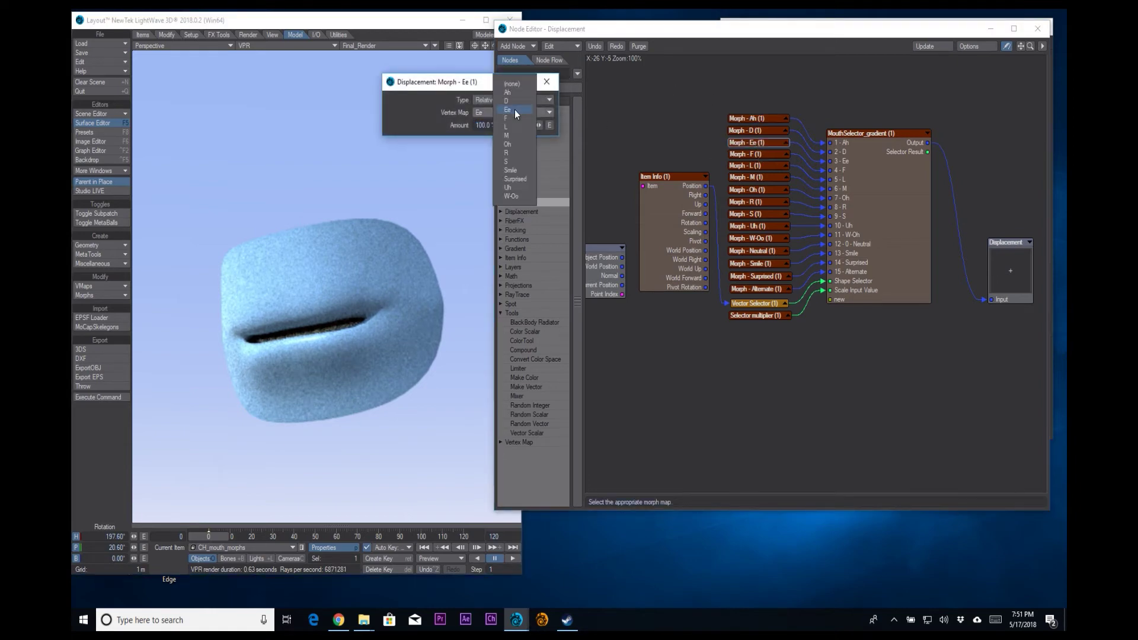
{"action": "left_click", "coordinate": [429, 126]}
{"action": "left_click", "coordinate": [547, 82]}
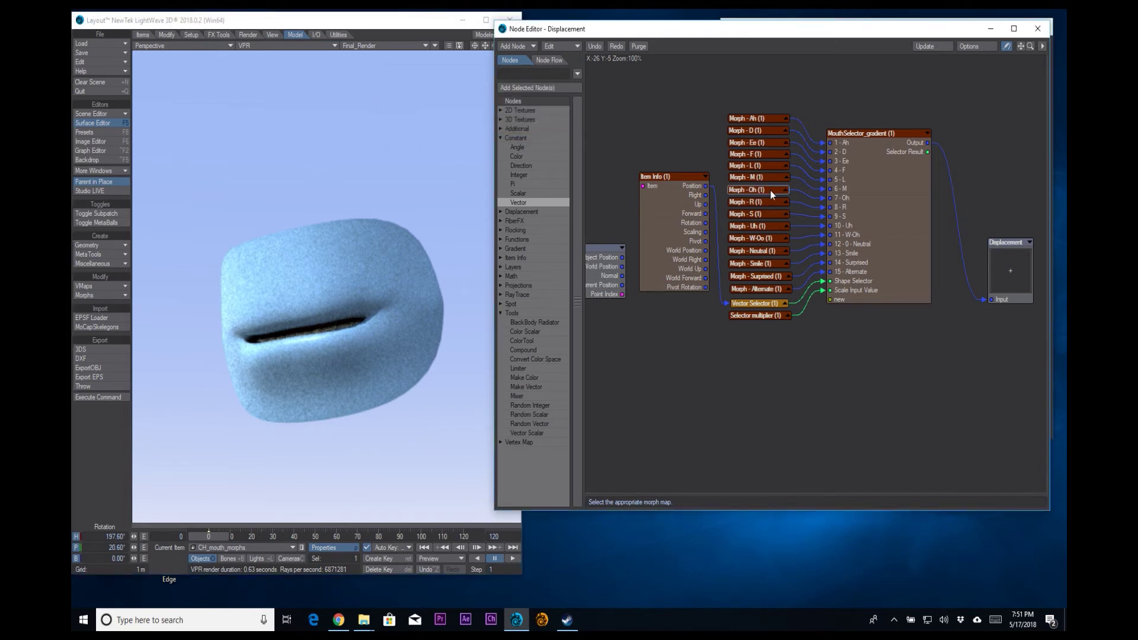
Inspect the Morph - Oh and Morph - Uh node settings
{"action": "double_click", "coordinate": [770, 190]}
{"action": "left_click", "coordinate": [547, 82]}
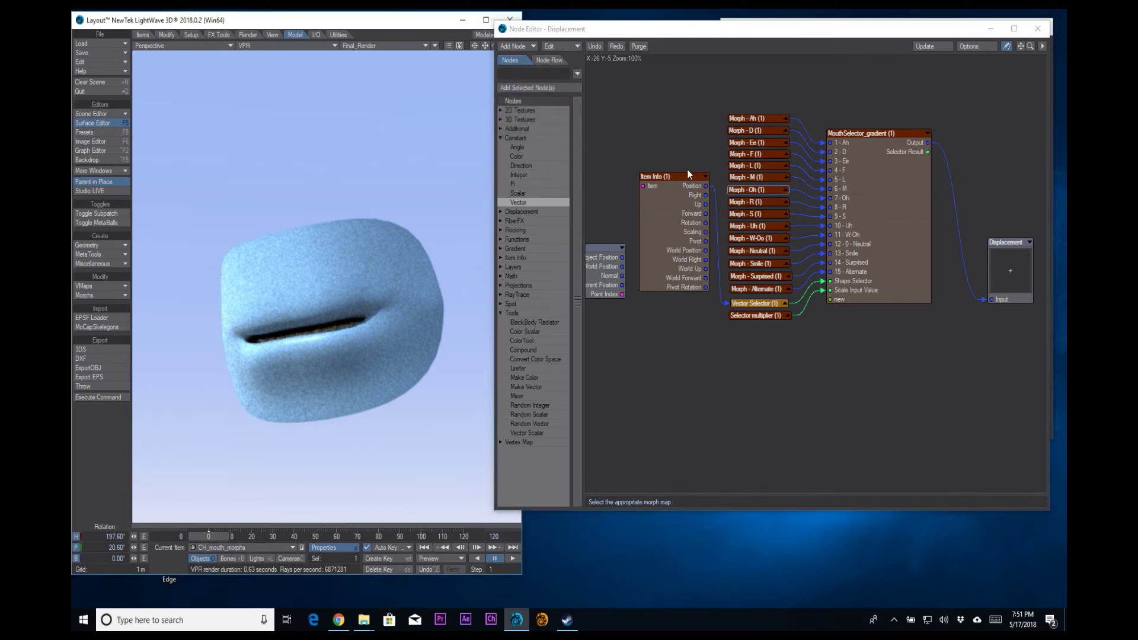
{"action": "double_click", "coordinate": [756, 226]}
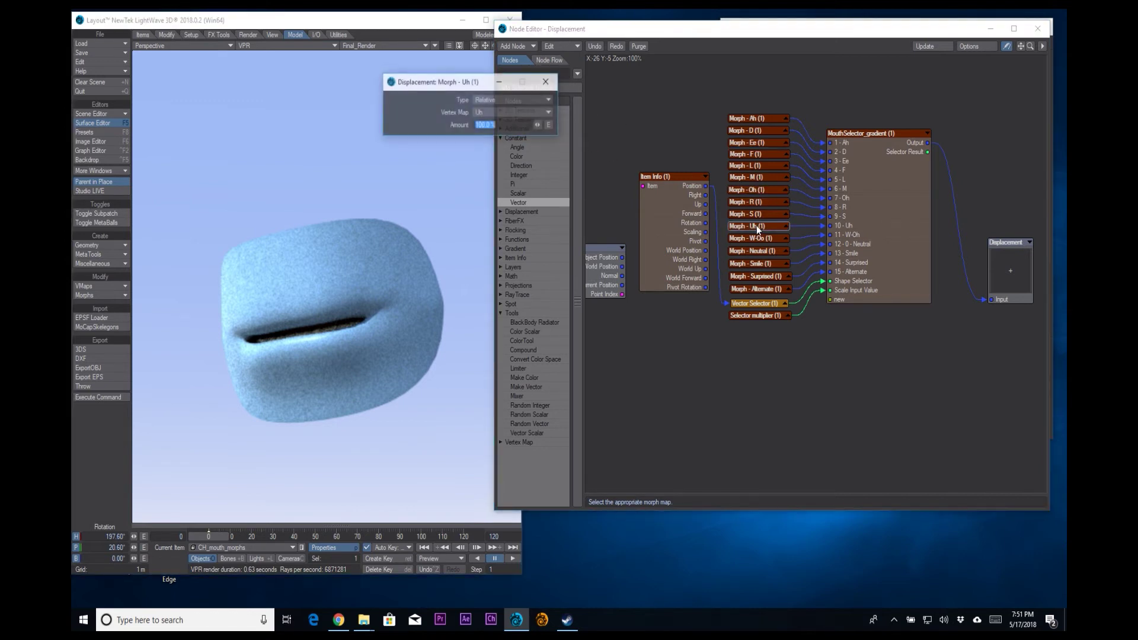
{"action": "left_click", "coordinate": [546, 82]}
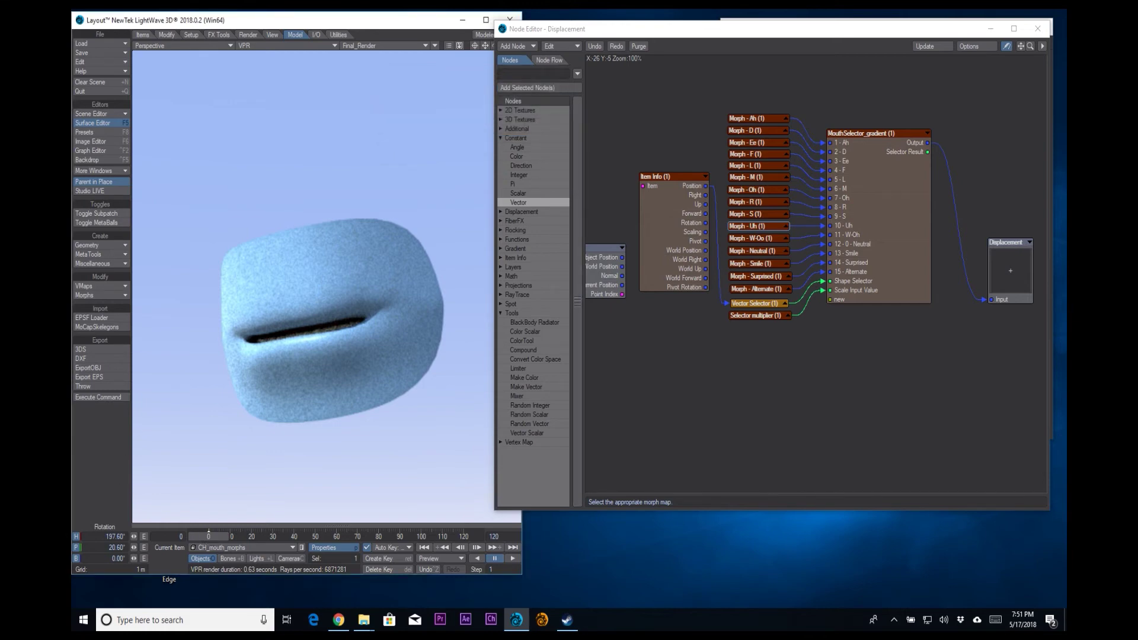
At frame 3, recheck the Ah, D and Ee morph maps, then return to frame 0
{"action": "left_click", "coordinate": [203, 536]}
{"action": "left_click_drag", "start_coordinate": [208, 537], "coordinate": [215, 537]}
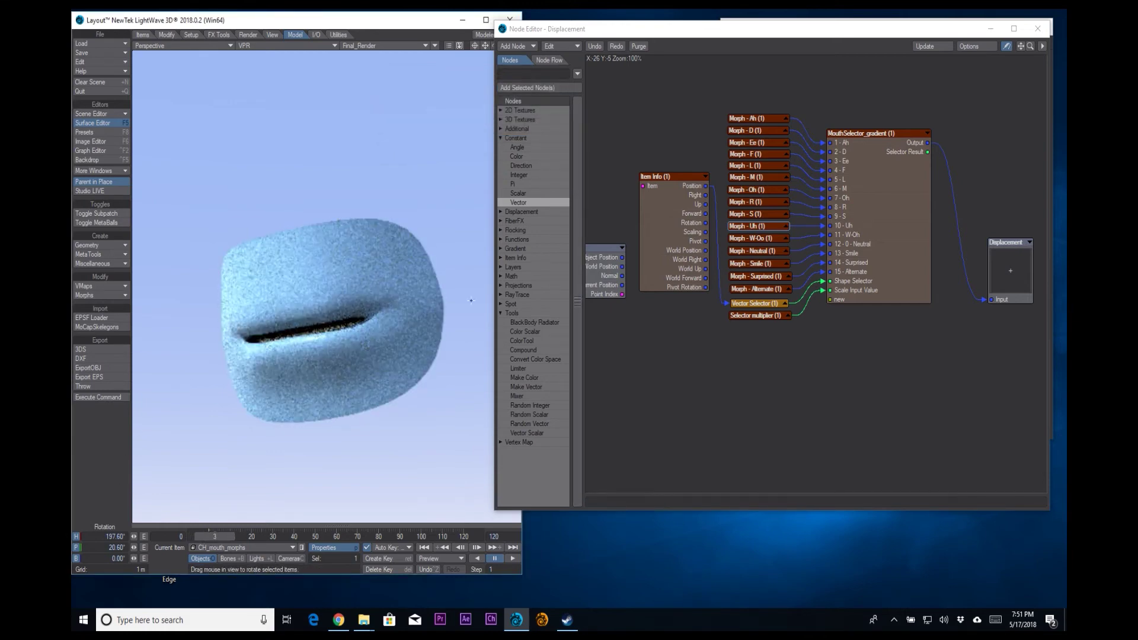
{"action": "double_click", "coordinate": [745, 120]}
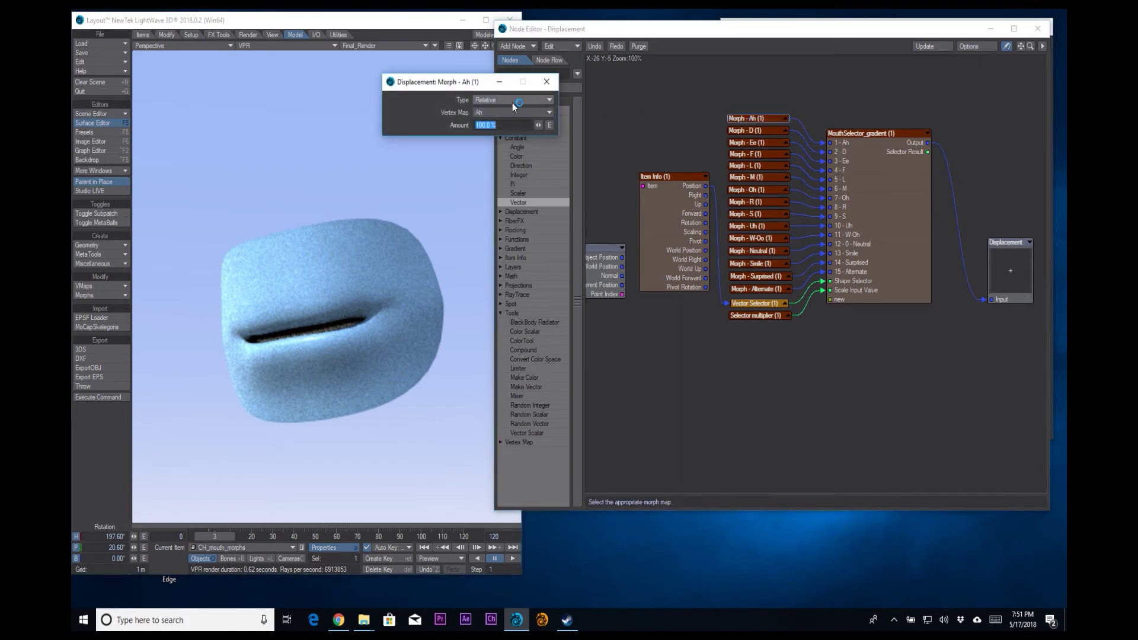
{"action": "left_click", "coordinate": [504, 112]}
{"action": "left_click", "coordinate": [504, 112]}
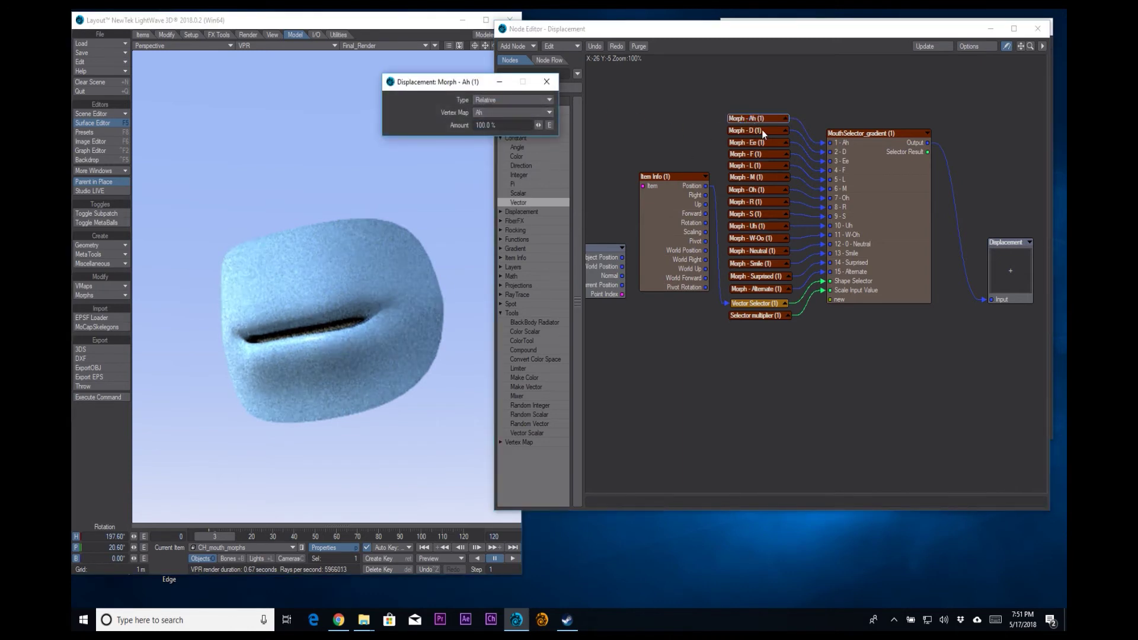
{"action": "double_click", "coordinate": [742, 130]}
{"action": "left_click", "coordinate": [500, 110]}
{"action": "left_click", "coordinate": [500, 109]}
{"action": "double_click", "coordinate": [741, 143]}
{"action": "left_click", "coordinate": [491, 112]}
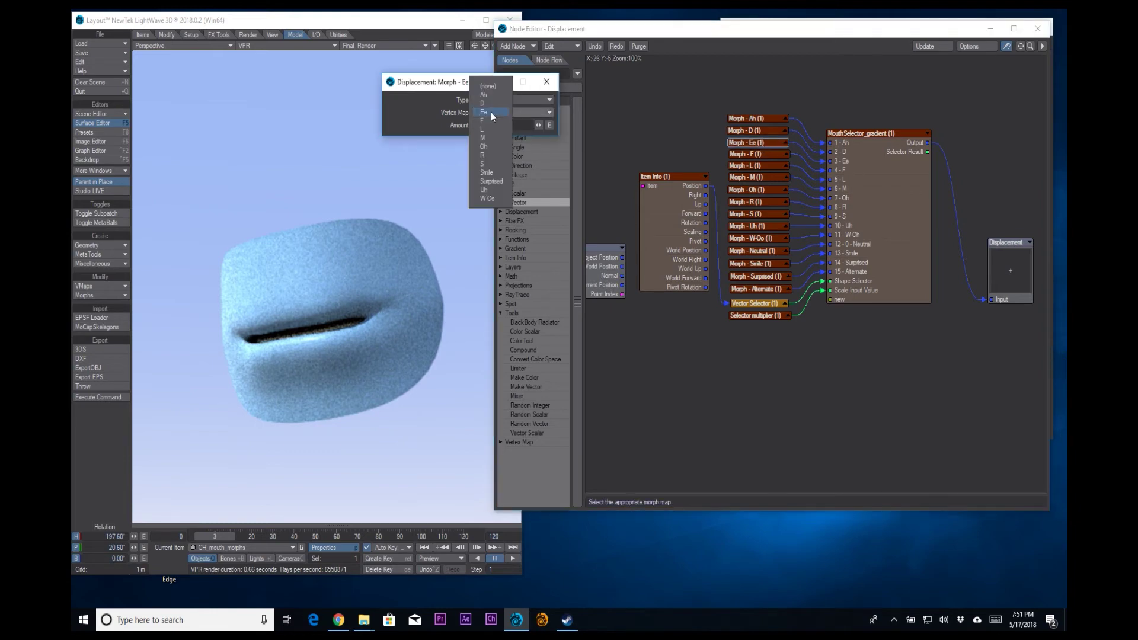
{"action": "left_click", "coordinate": [490, 112]}
{"action": "left_click_drag", "start_coordinate": [221, 536], "coordinate": [208, 536]}
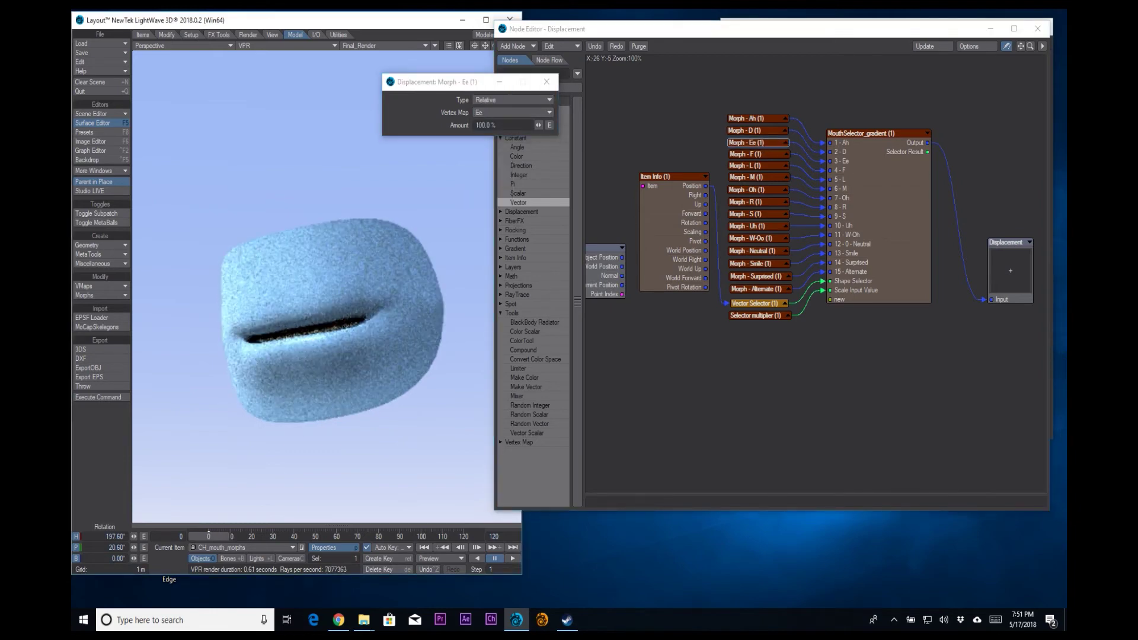
Enable Nodal Displacement and move Subdivision below it in the modifier order
{"action": "key", "text": "Down"}
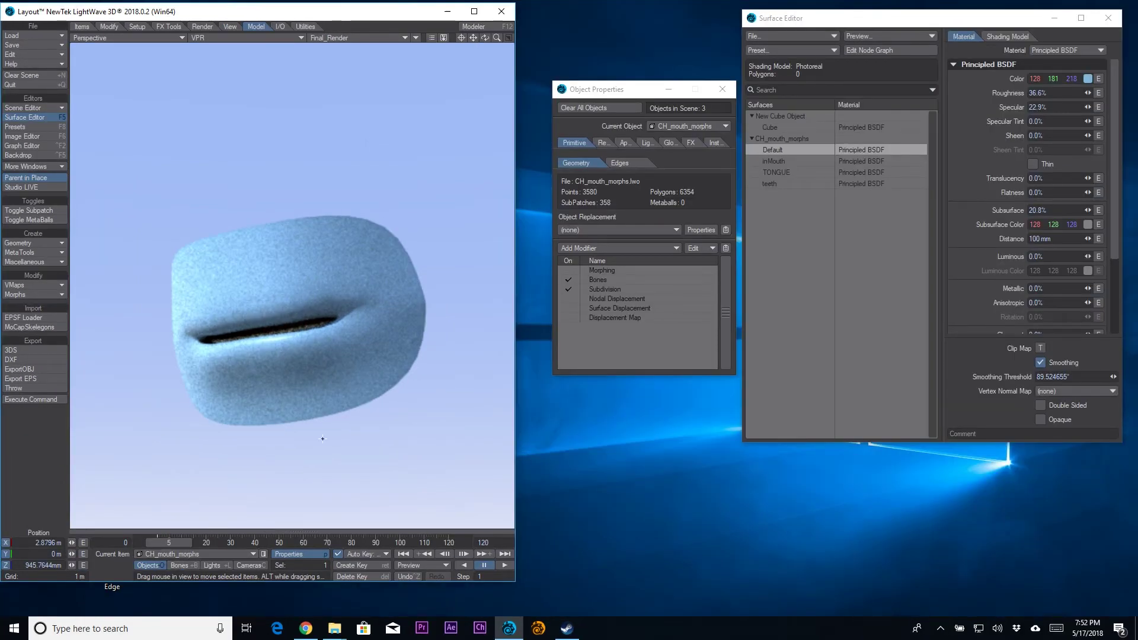
{"action": "left_click", "coordinate": [569, 299]}
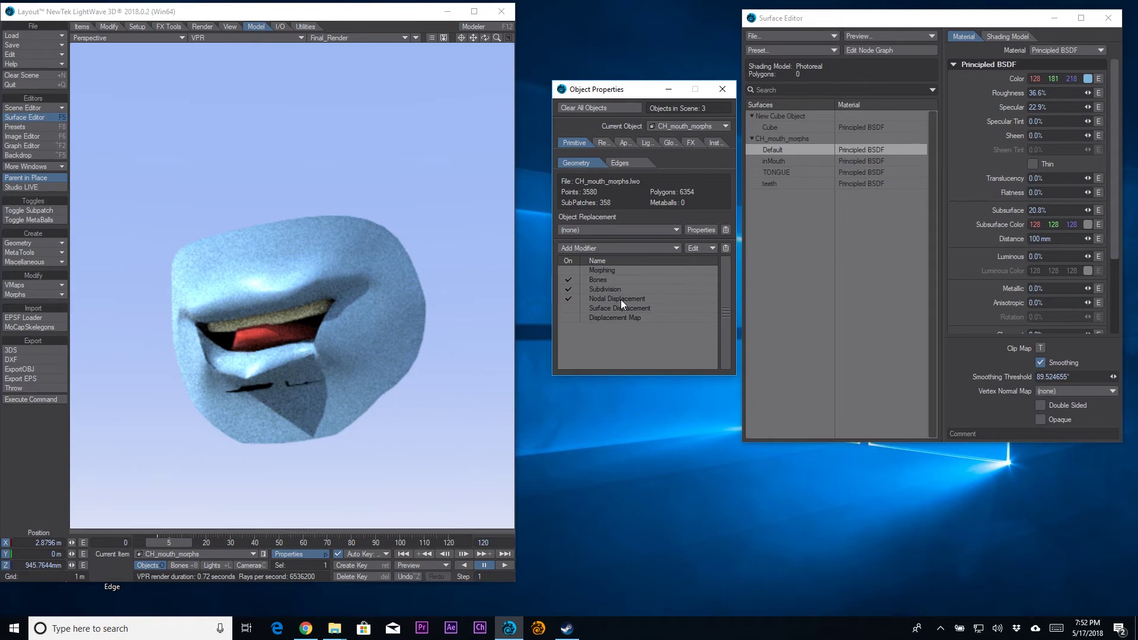
{"action": "left_click_drag", "start_coordinate": [607, 290], "coordinate": [606, 300]}
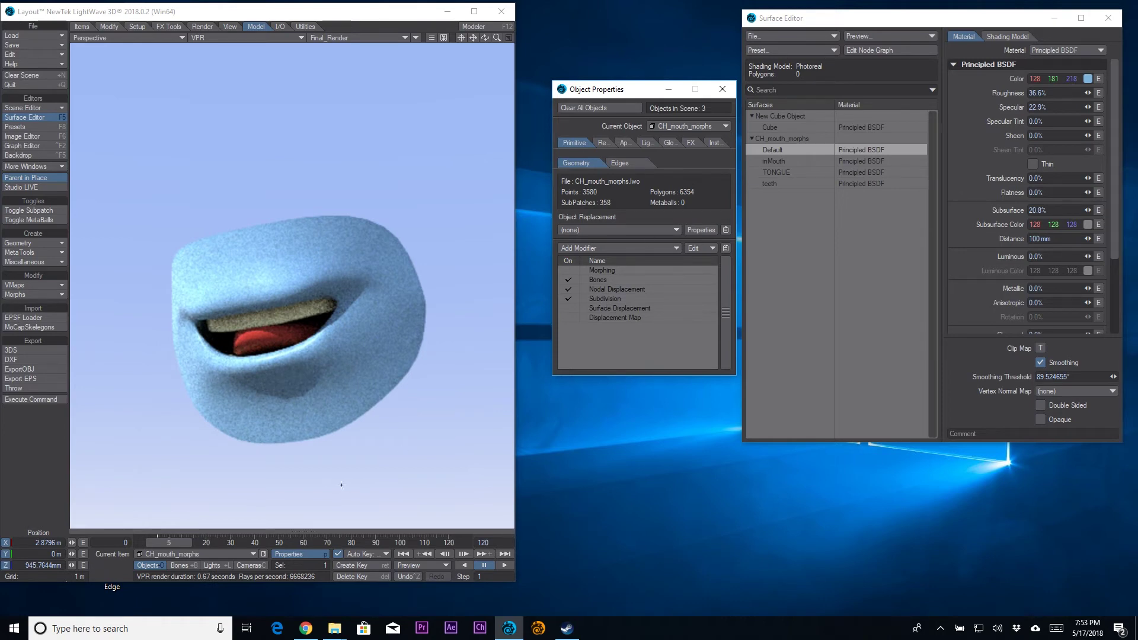
Preview the mouth across frames 5 to 9, settle on frame 3, and select Nodal Displacement
{"action": "left_click_drag", "start_coordinate": [159, 542], "coordinate": [169, 542]}
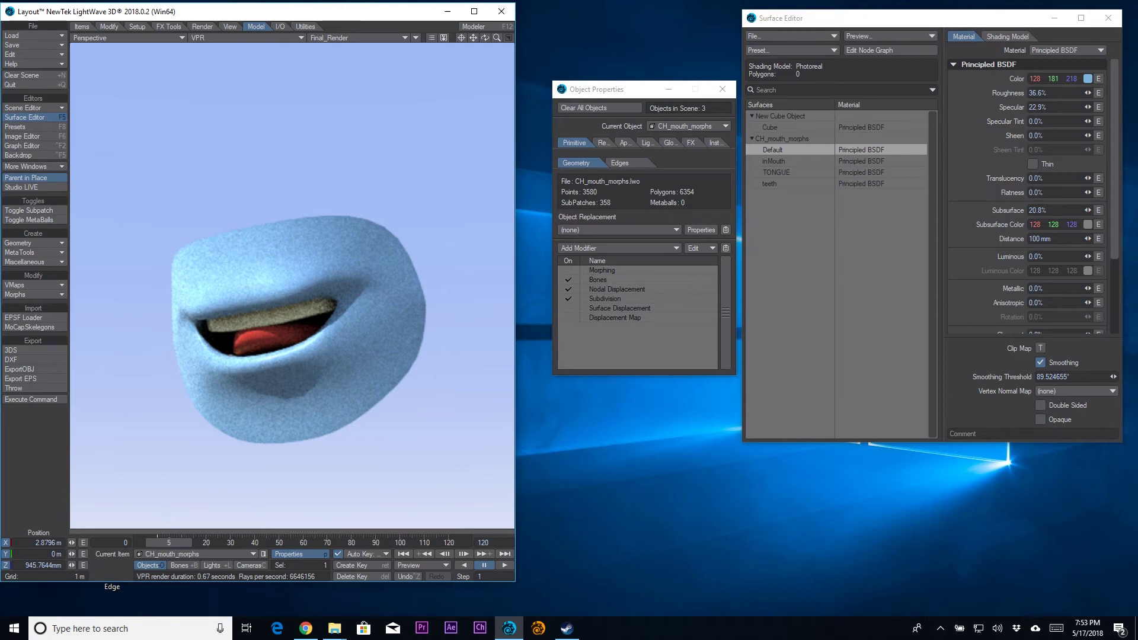
{"action": "left_click_drag", "start_coordinate": [172, 547], "coordinate": [165, 547]}
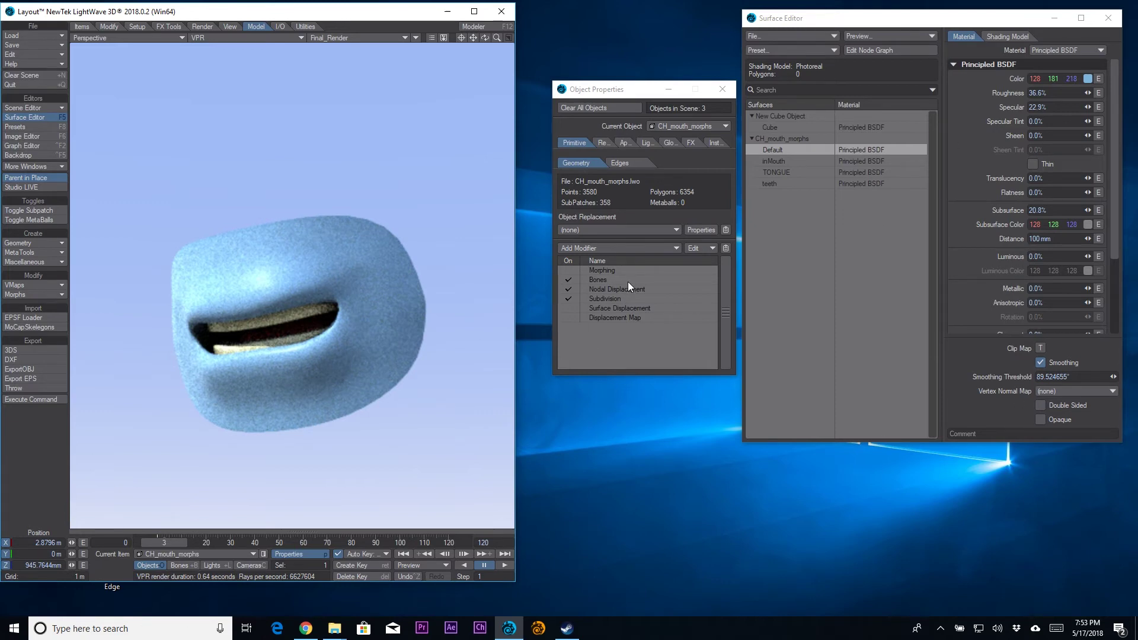
{"action": "left_click", "coordinate": [610, 290]}
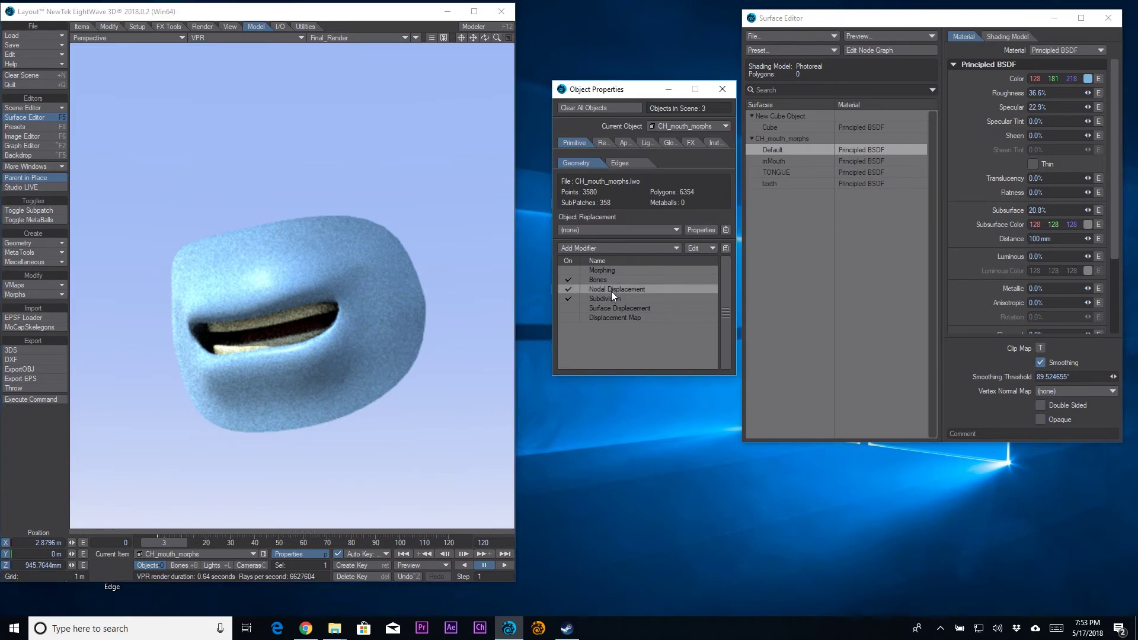
Delete the old morph, Item Info, Vector Selector and Selector multiplier nodes
{"action": "double_click", "coordinate": [611, 290]}
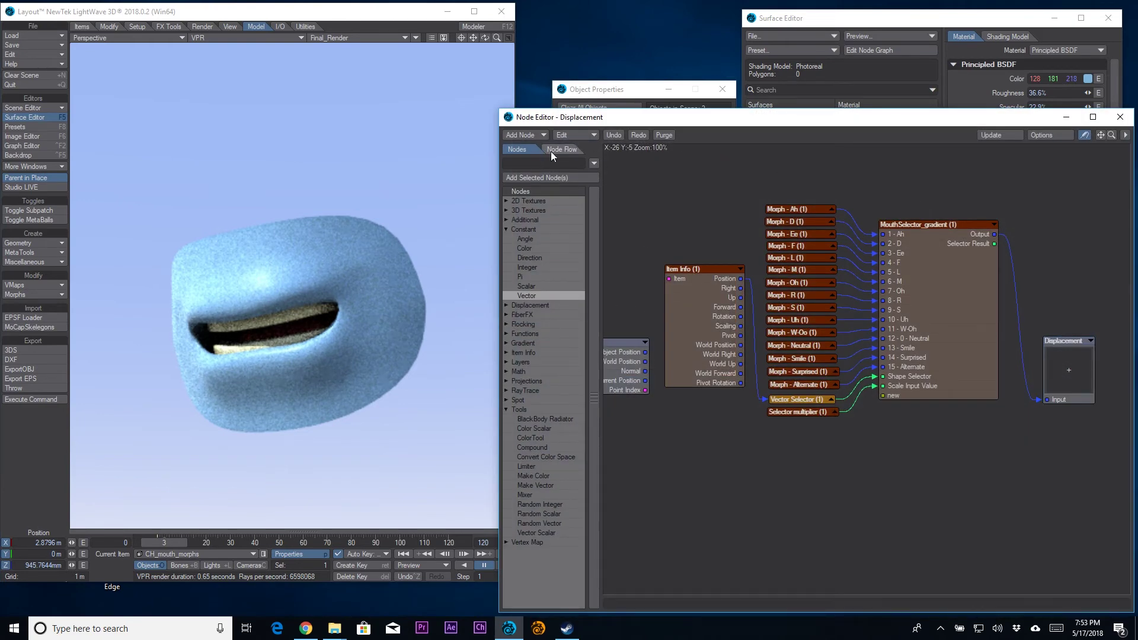
{"action": "left_click_drag", "start_coordinate": [943, 179], "coordinate": [716, 378]}
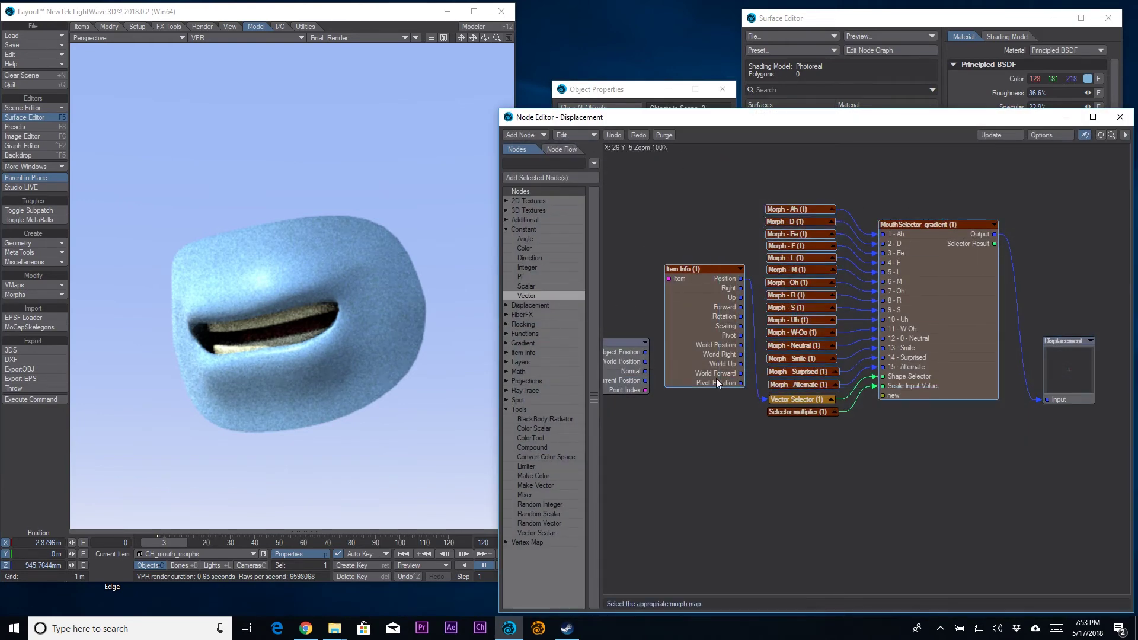
{"action": "key", "text": "Delete"}
{"action": "left_click_drag", "start_coordinate": [764, 309], "coordinate": [857, 465]}
{"action": "key", "text": "Delete"}
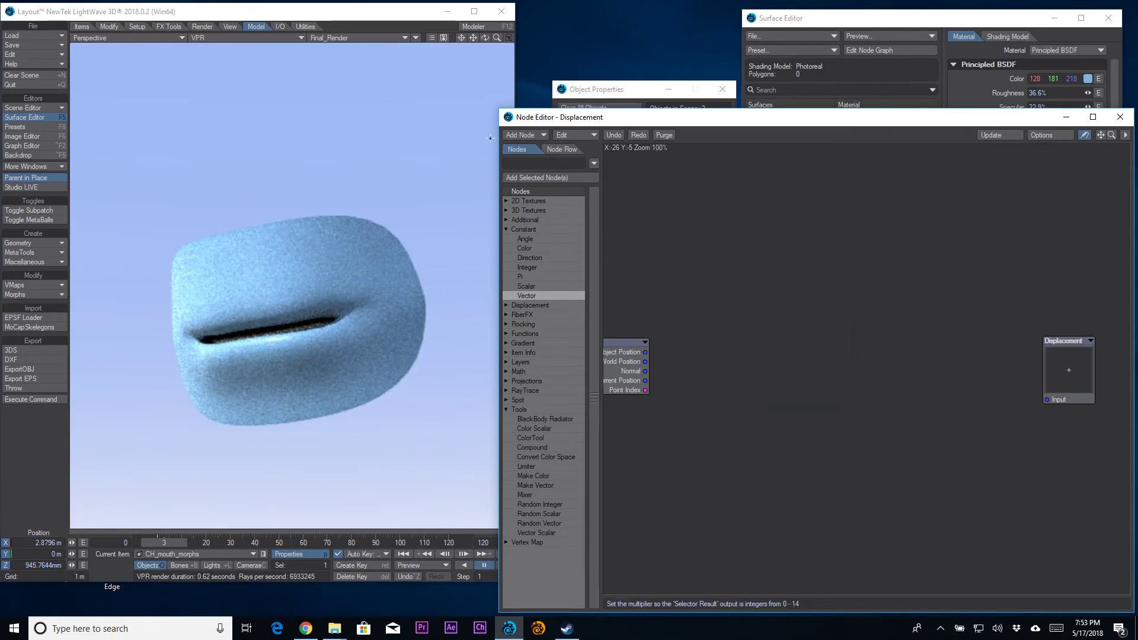
Import Mouth_Selector_MorphMaps_TypeL.nodes and position the new network
{"action": "left_click", "coordinate": [525, 135]}
{"action": "left_click", "coordinate": [589, 140]}
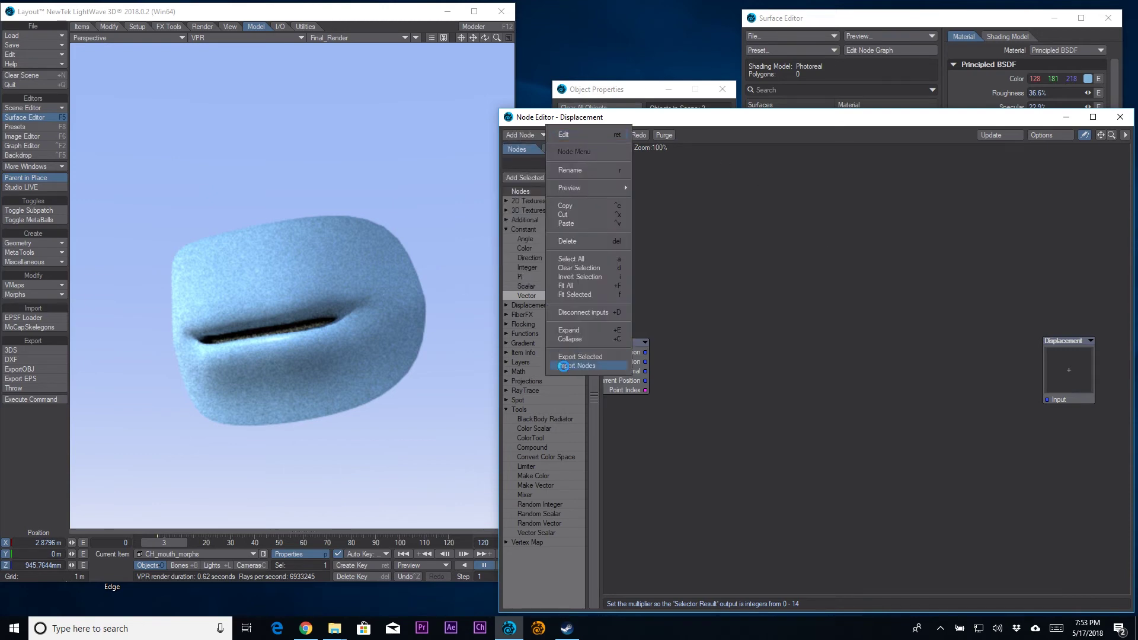
{"action": "left_click", "coordinate": [590, 366]}
{"action": "left_click", "coordinate": [735, 333]}
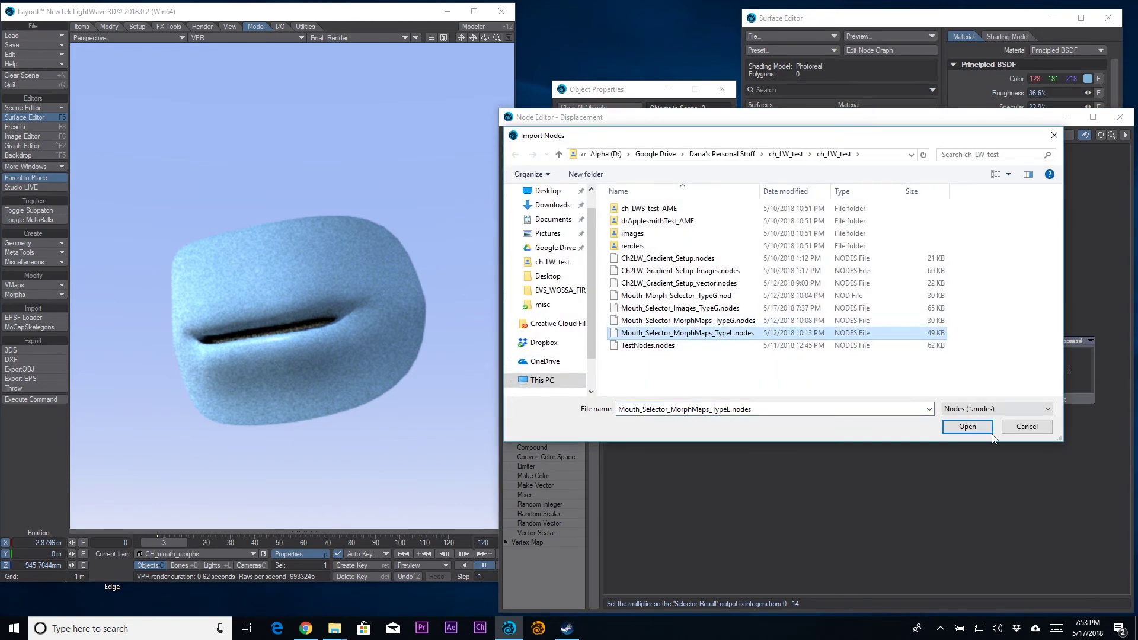
{"action": "left_click", "coordinate": [967, 426]}
{"action": "left_click_drag", "start_coordinate": [1108, 322], "coordinate": [1031, 400]}
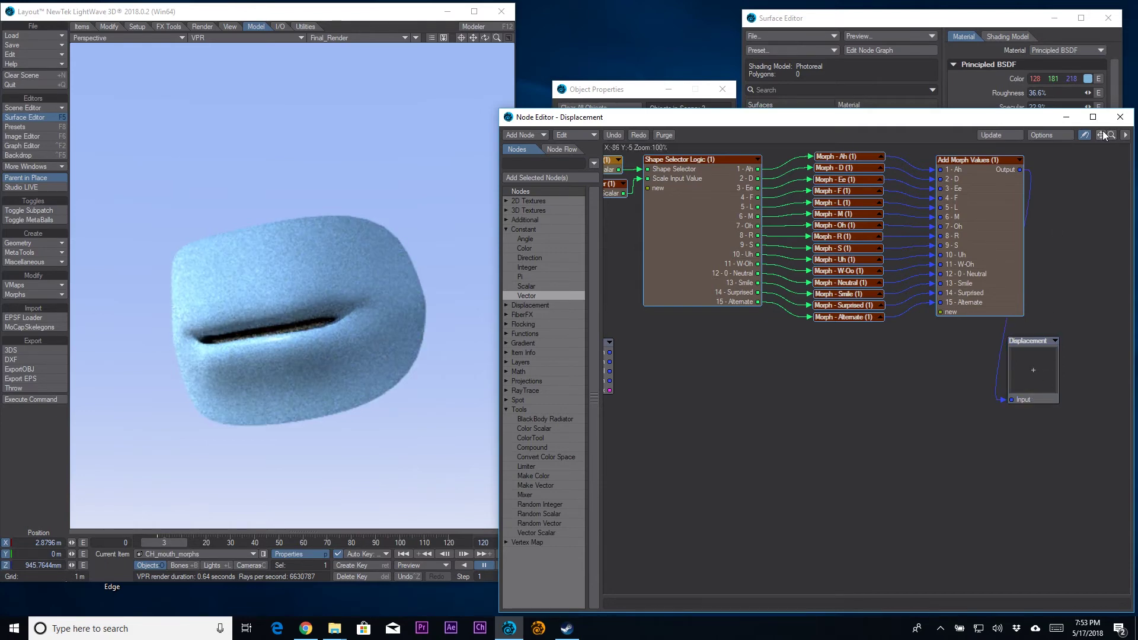
Set the new Item Info node's Item to mouth sel null
{"action": "left_click_drag", "start_coordinate": [1101, 135], "coordinate": [875, 218]}
{"action": "double_click", "coordinate": [667, 233]}
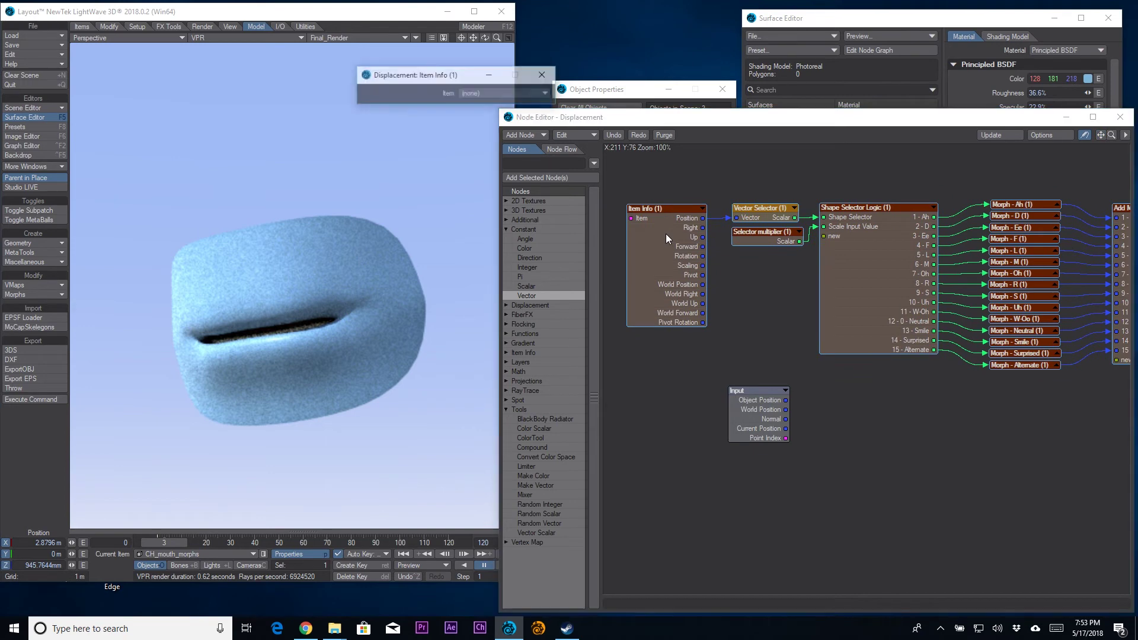
{"action": "left_click", "coordinate": [510, 95]}
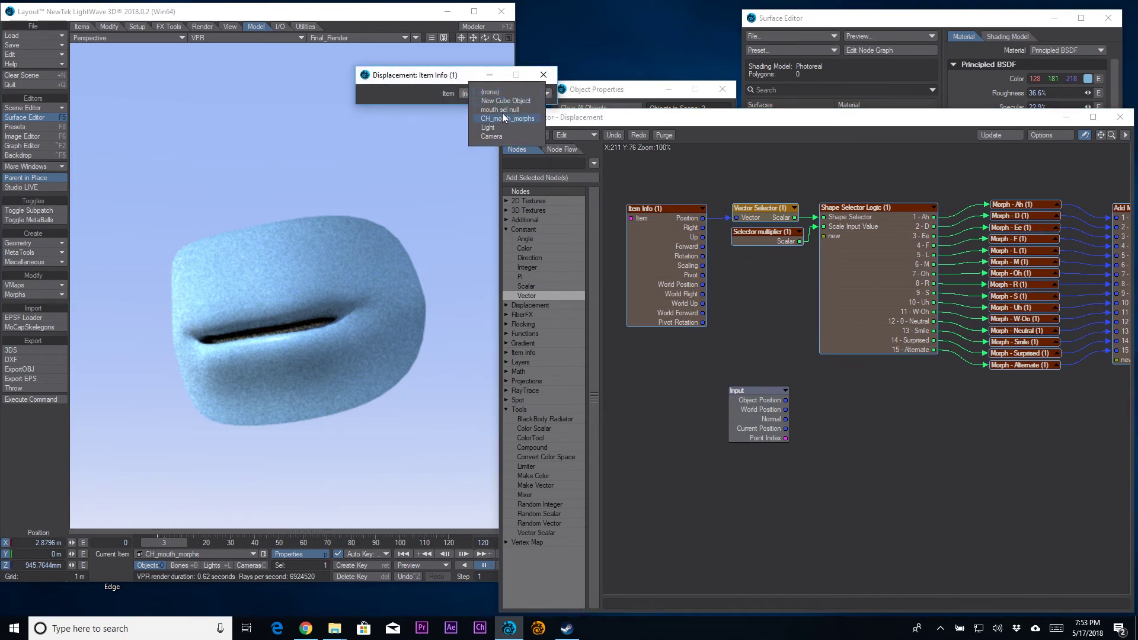
{"action": "left_click", "coordinate": [506, 109]}
{"action": "left_click", "coordinate": [543, 75]}
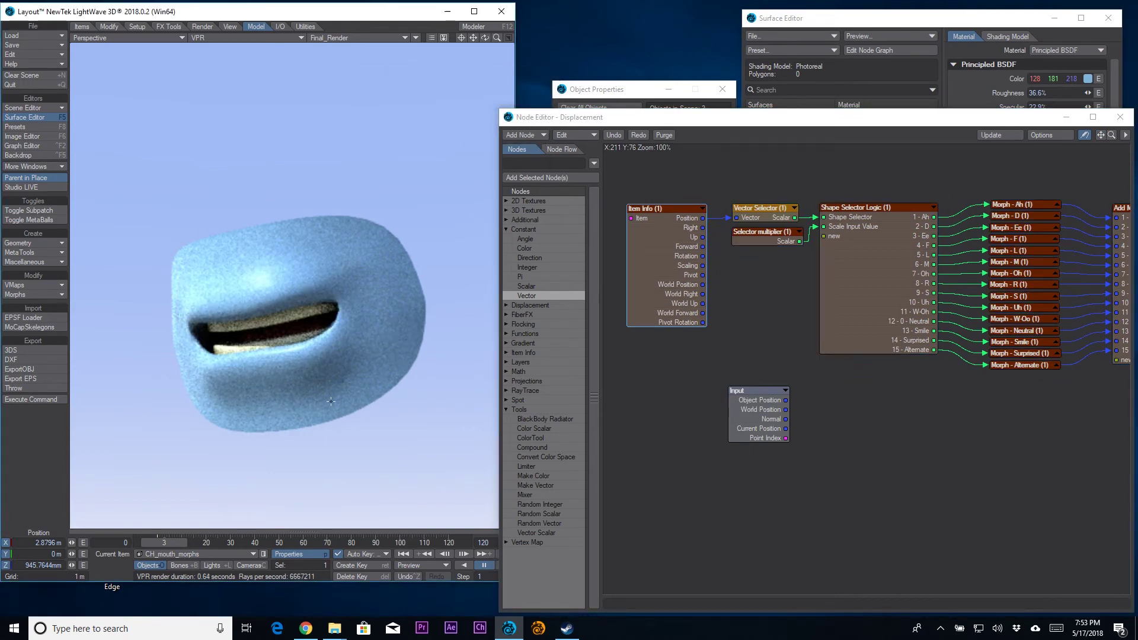
Preview the frames, rearrange the selector nodes, and unplug Vector Selector from Shape Selector
{"action": "left_click_drag", "start_coordinate": [185, 535], "coordinate": [137, 537]}
{"action": "left_click_drag", "start_coordinate": [1100, 136], "coordinate": [1092, 133]}
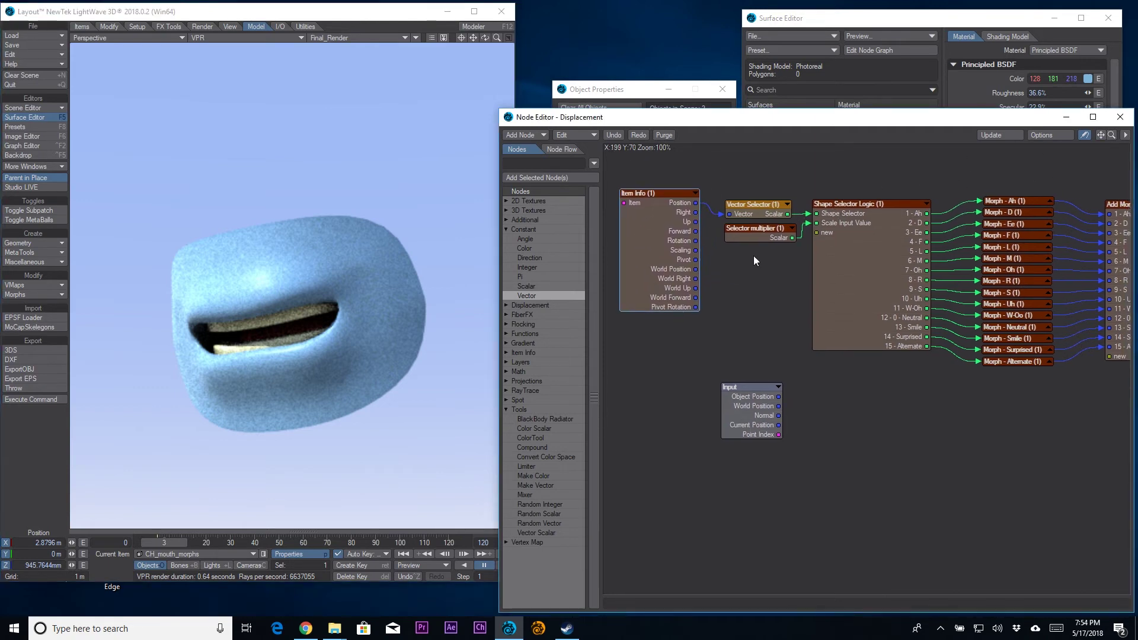
{"action": "left_click_drag", "start_coordinate": [753, 215], "coordinate": [763, 168]}
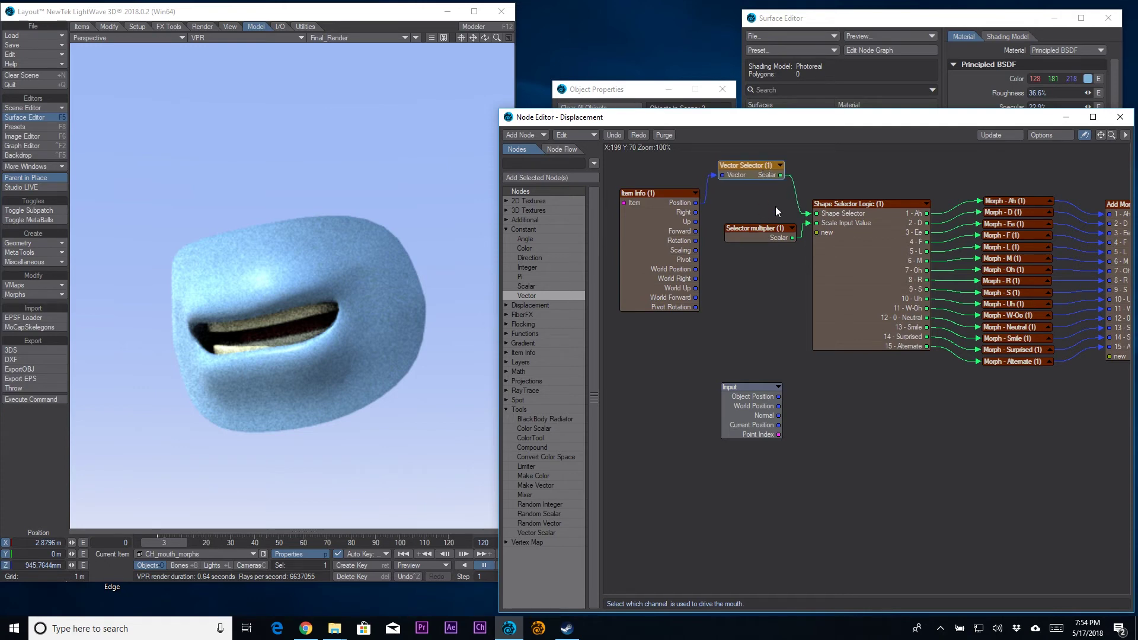
{"action": "left_click_drag", "start_coordinate": [773, 234], "coordinate": [749, 222]}
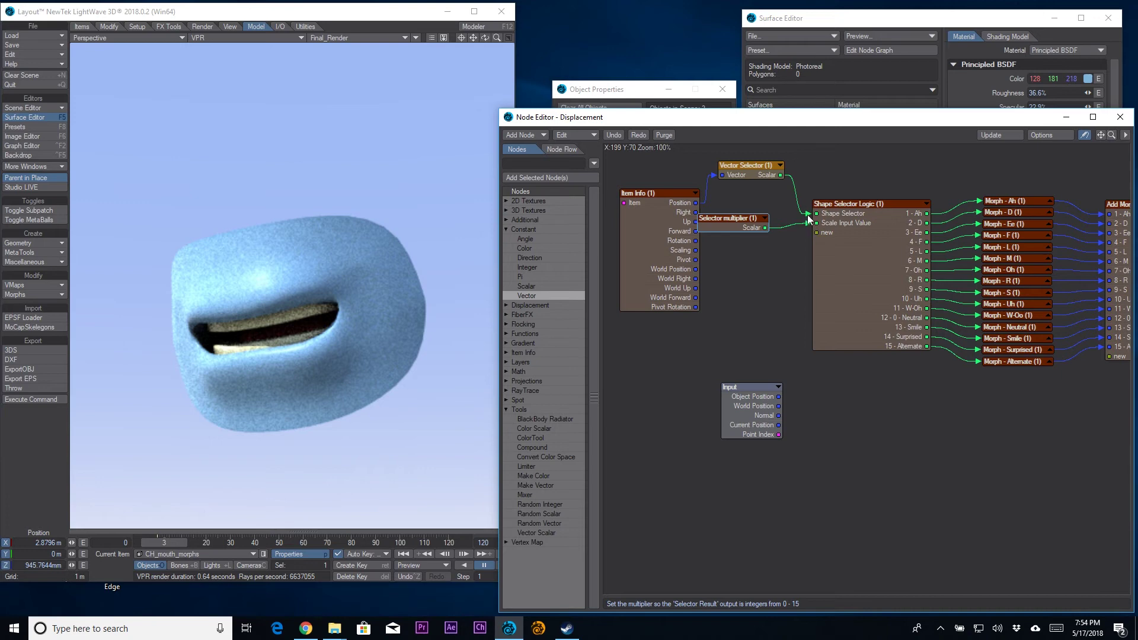
{"action": "left_click_drag", "start_coordinate": [816, 214], "coordinate": [800, 221]}
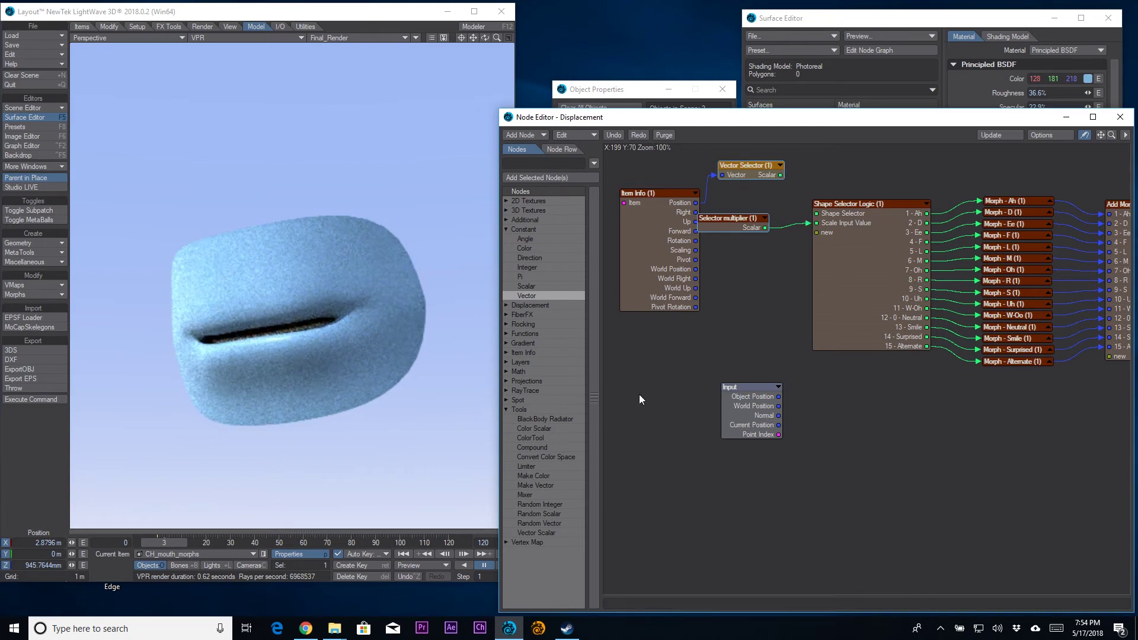
Add a Scalar constant node feeding the Shape Selector, entering 0 and then 12
{"action": "left_click", "coordinate": [526, 287]}
{"action": "left_click_drag", "start_coordinate": [538, 286], "coordinate": [817, 213]}
{"action": "double_click", "coordinate": [738, 276]}
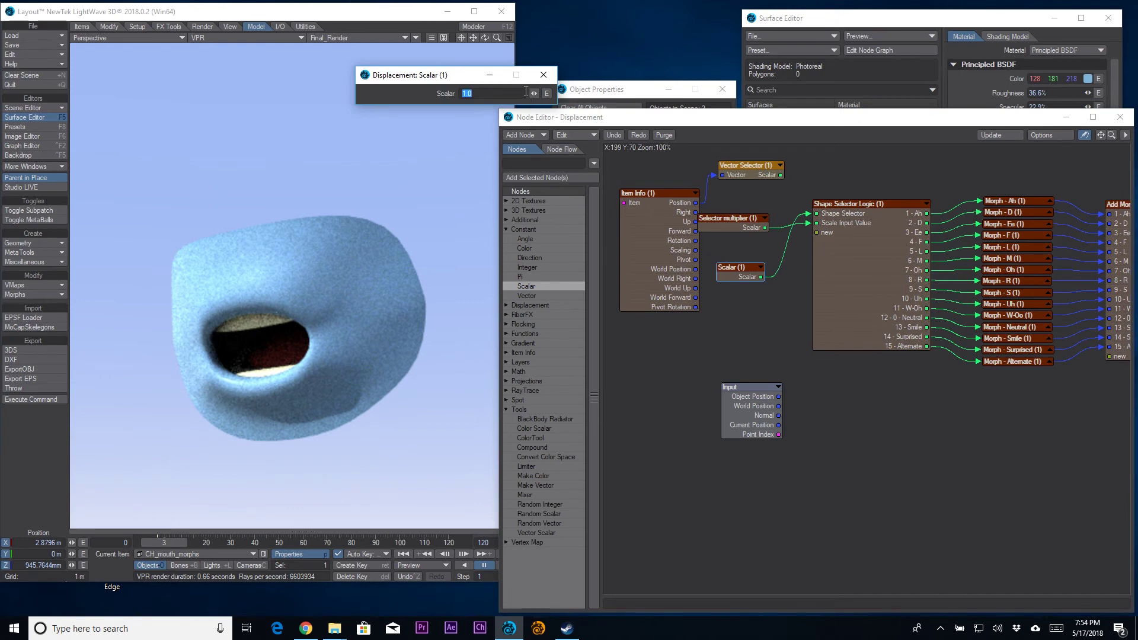
{"action": "type", "text": "0"}
{"action": "key", "text": "Return"}
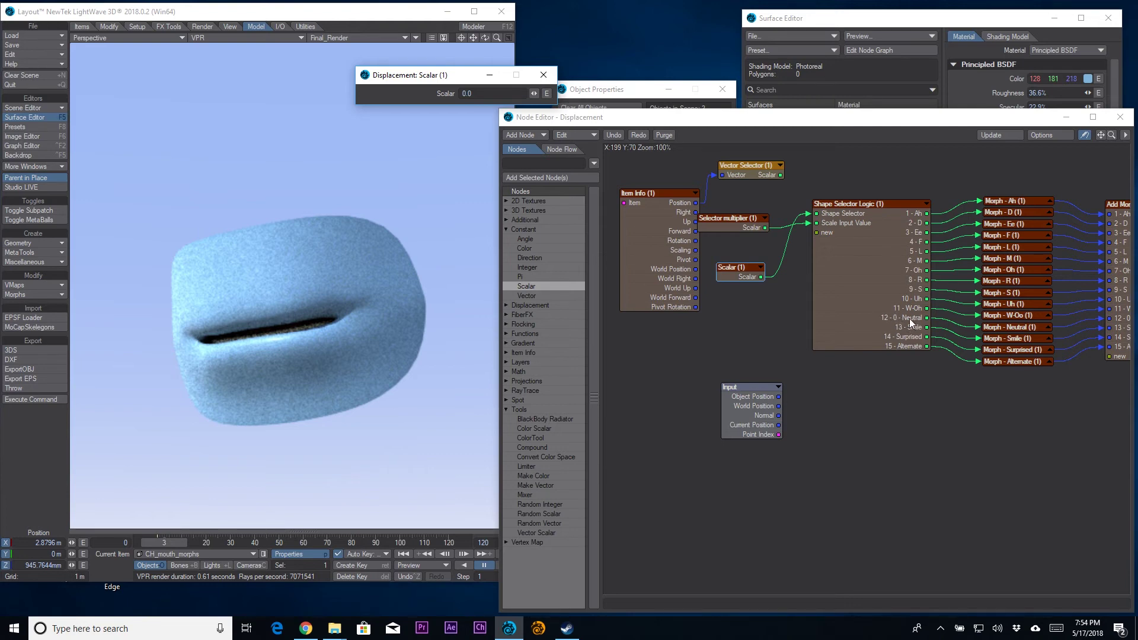
{"action": "left_click", "coordinate": [445, 93]}
{"action": "type", "text": "12"}
{"action": "key", "text": "Return"}
{"action": "left_click", "coordinate": [489, 93]}
Set the Scalar to 1 and the Selector multiplier to 1.0
{"action": "type", "text": "1"}
{"action": "key", "text": "Return"}
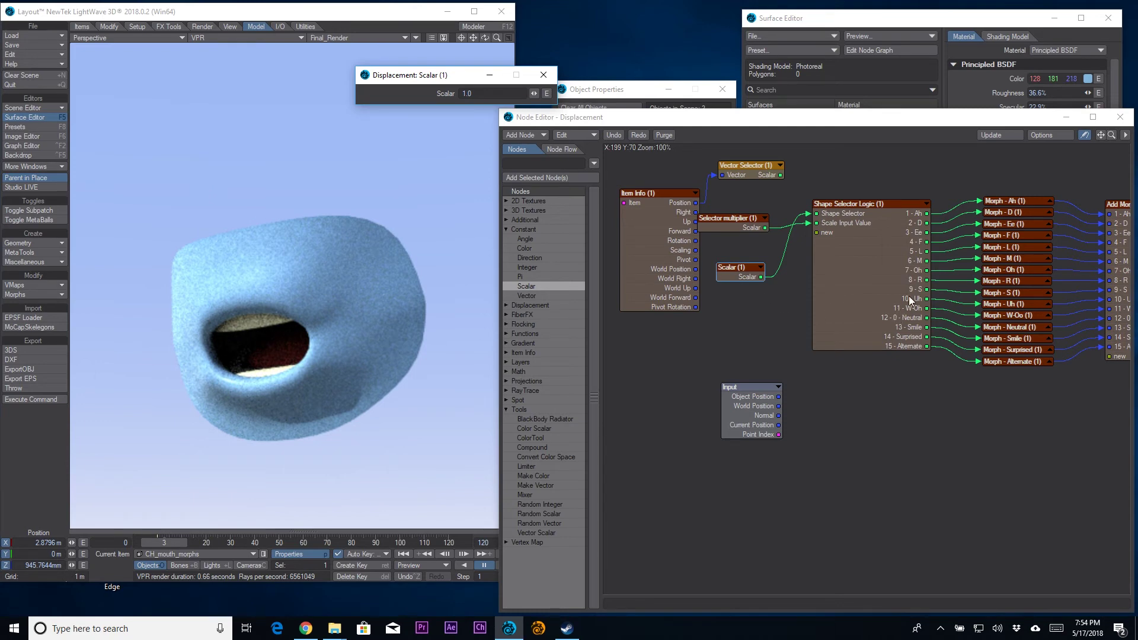
{"action": "left_click", "coordinate": [748, 225]}
{"action": "left_click_drag", "start_coordinate": [748, 224], "coordinate": [769, 228]}
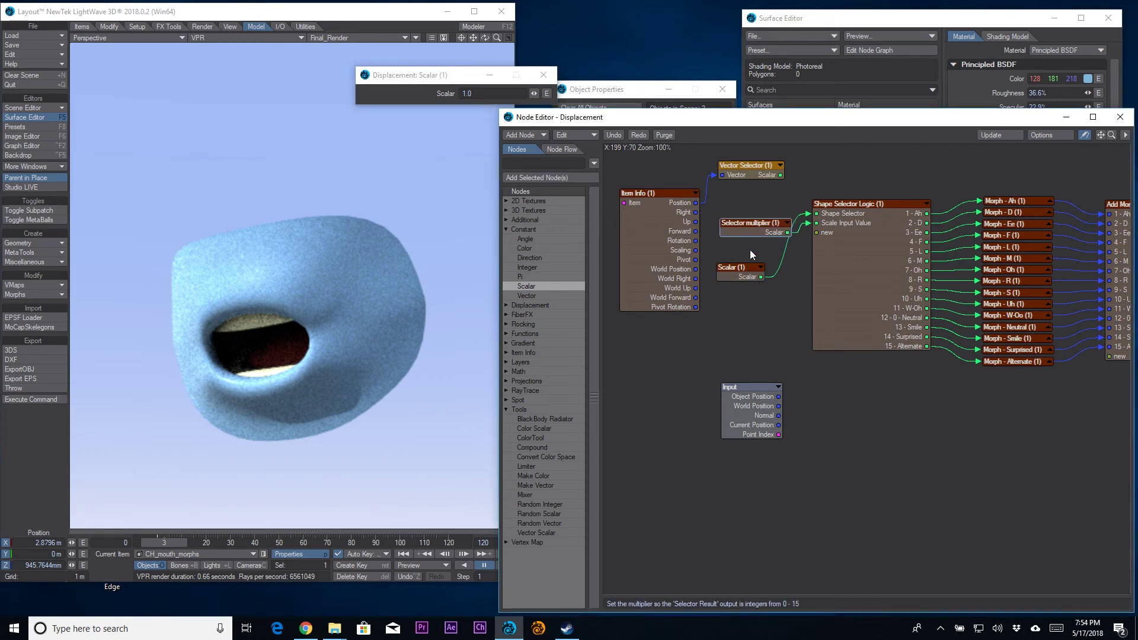
{"action": "double_click", "coordinate": [762, 232]}
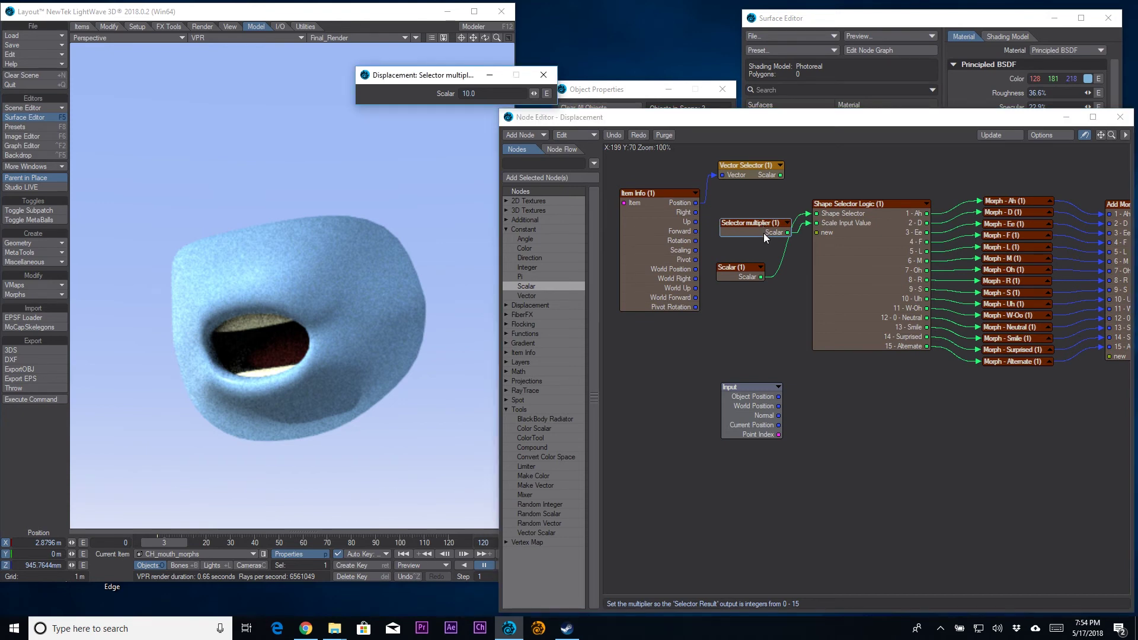
{"action": "left_click", "coordinate": [406, 87]}
{"action": "type", "text": "1.0"}
{"action": "key", "text": "Return"}
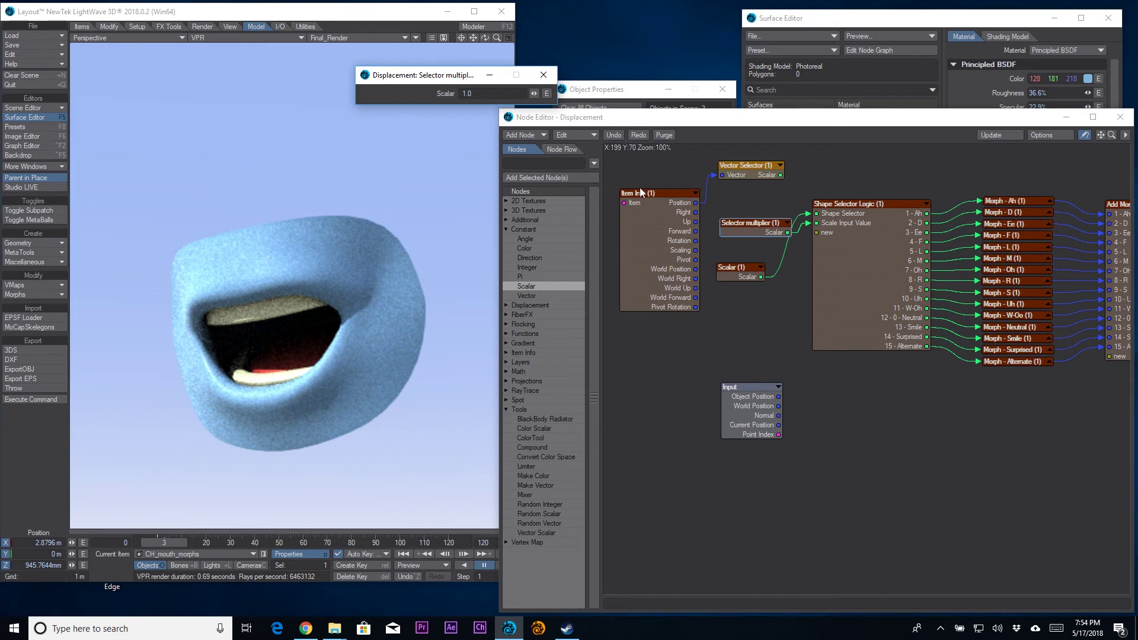
Rearrange the Scalar and multiplier nodes and set the Scalar to 2
{"action": "left_click_drag", "start_coordinate": [458, 74], "coordinate": [462, 241]}
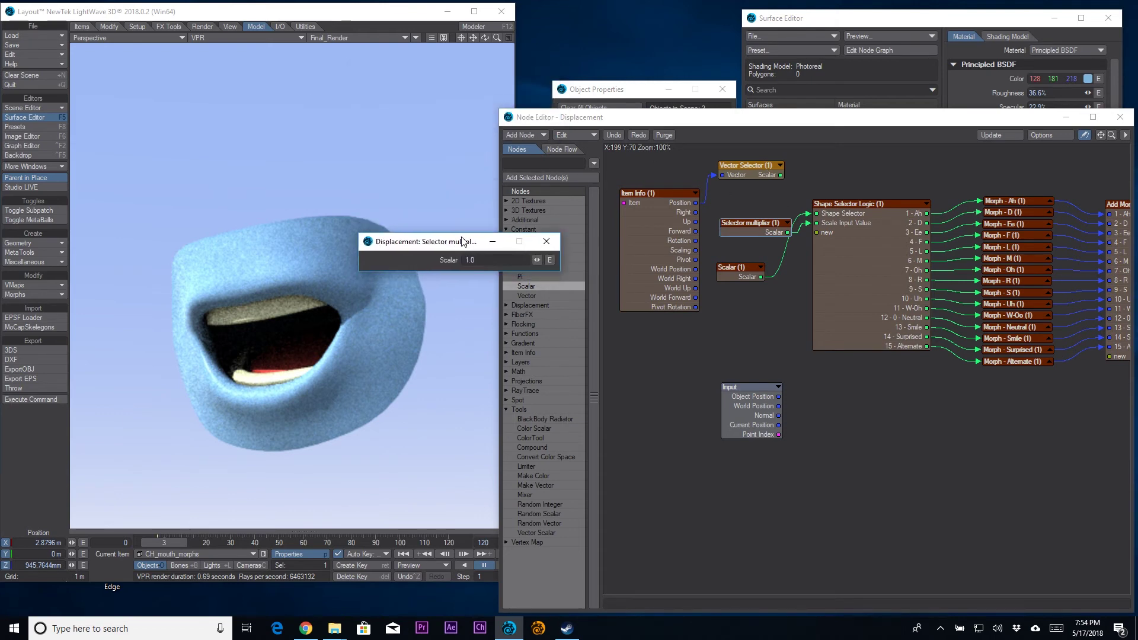
{"action": "mouse_move", "coordinate": [757, 226]}
{"action": "left_mouse_down"}
{"action": "mouse_move", "coordinate": [760, 247]}
{"action": "mouse_move", "coordinate": [752, 231]}
{"action": "left_mouse_up"}
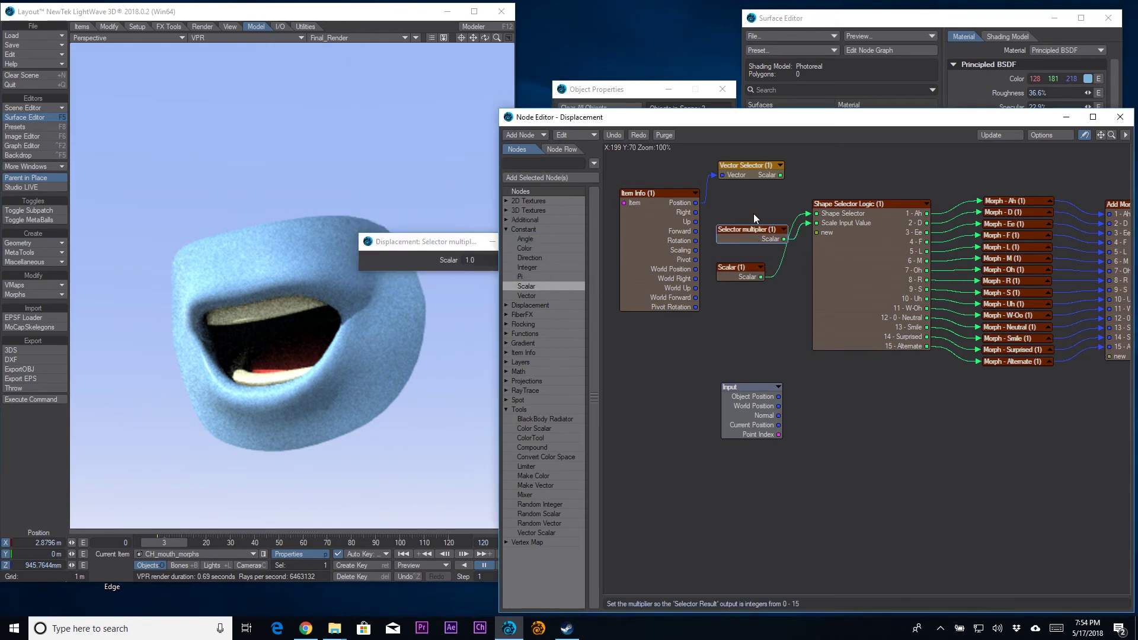
{"action": "left_click_drag", "start_coordinate": [748, 277], "coordinate": [759, 201]}
{"action": "double_click", "coordinate": [759, 201]}
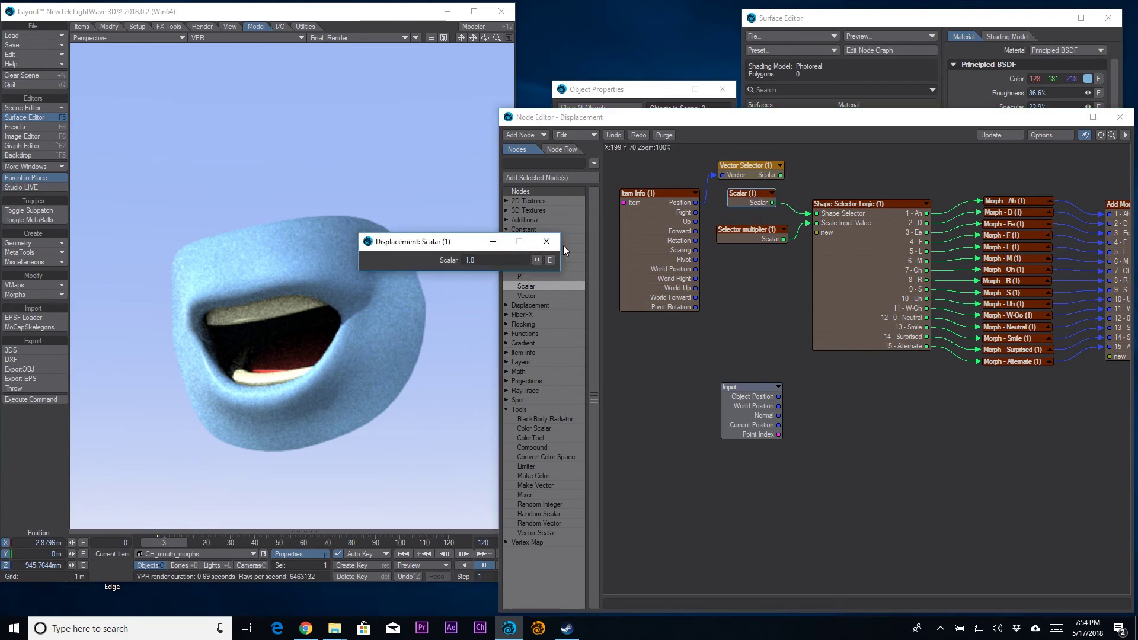
{"action": "left_click", "coordinate": [479, 260]}
{"action": "type", "text": "2"}
{"action": "key", "text": "Return"}
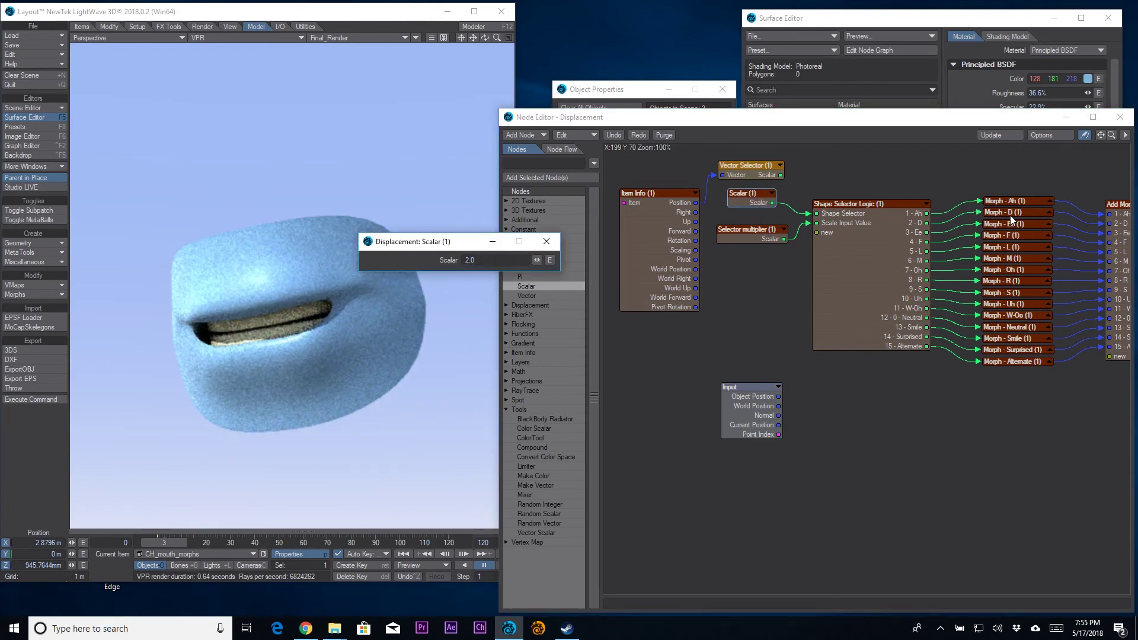
Try Scalar values 3 and 4, ending at 0.4
{"action": "left_click_drag", "start_coordinate": [506, 263], "coordinate": [422, 259]}
{"action": "type", "text": "3"}
{"action": "key", "text": "Return"}
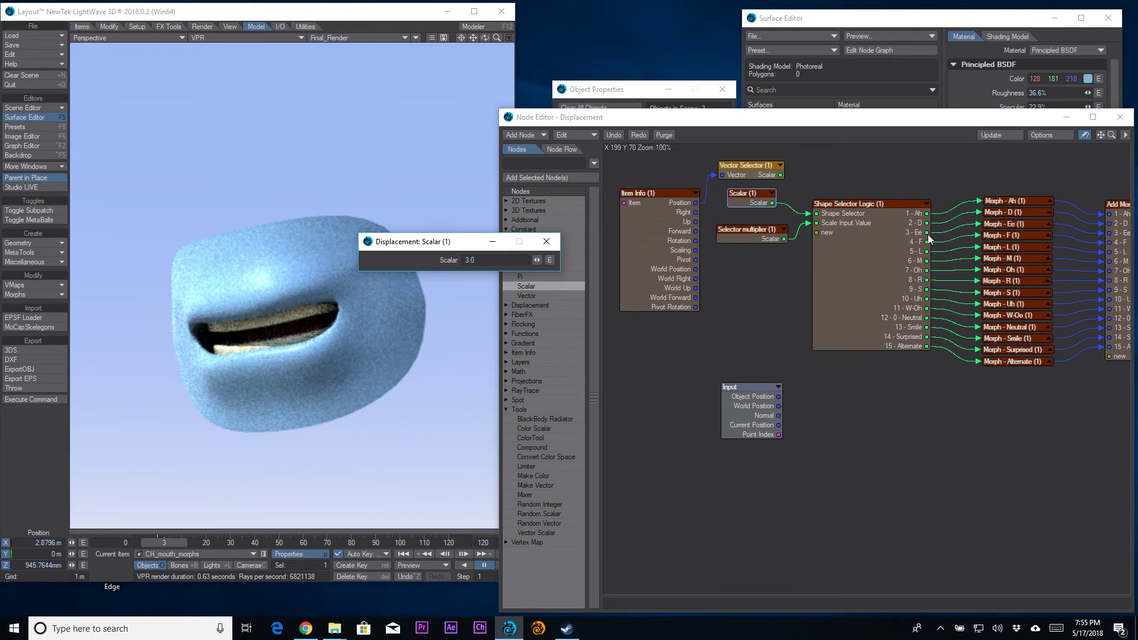
{"action": "left_click_drag", "start_coordinate": [509, 260], "coordinate": [374, 254]}
{"action": "type", "text": "4"}
{"action": "key", "text": "Return"}
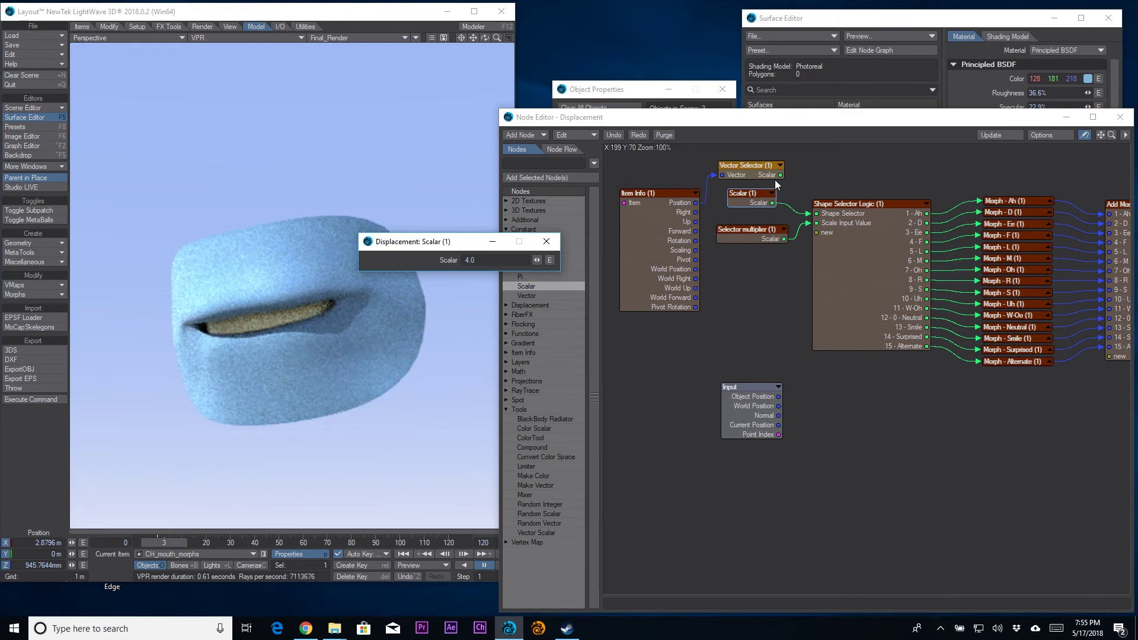
{"action": "left_click_drag", "start_coordinate": [497, 260], "coordinate": [365, 259]}
{"action": "type", "text": "0.4"}
{"action": "key", "text": "Return"}
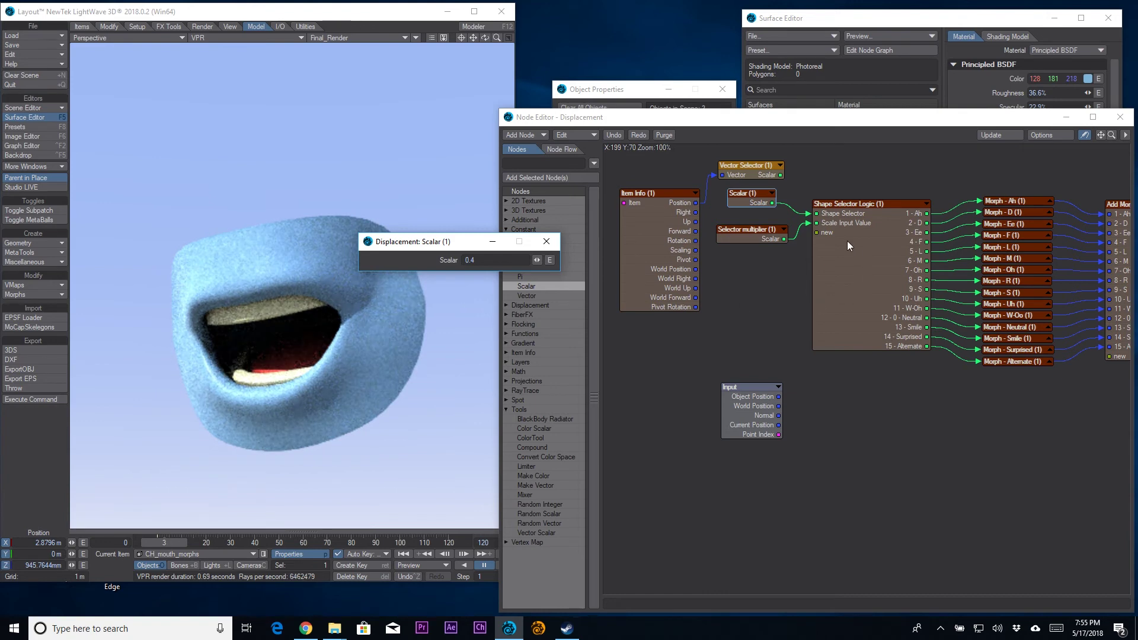
Set the Selector multiplier to 10 and open its envelope in the Graph Editor
{"action": "left_click", "coordinate": [759, 231]}
{"action": "left_click_drag", "start_coordinate": [490, 260], "coordinate": [332, 247]}
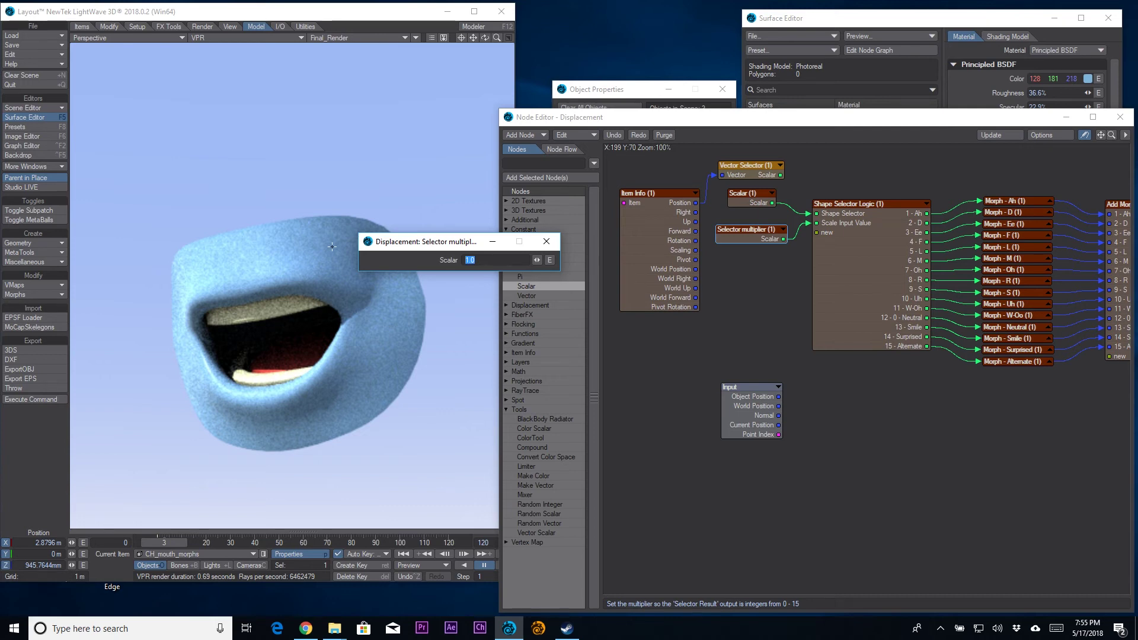
{"action": "type", "text": "10"}
{"action": "key", "text": "Return"}
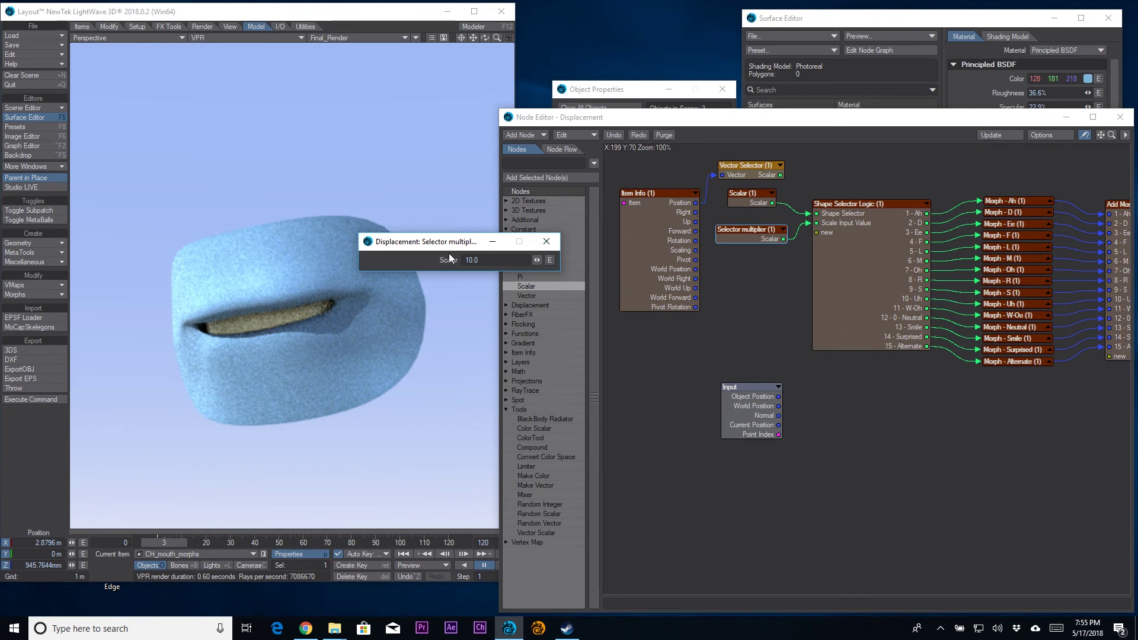
{"action": "left_click_drag", "start_coordinate": [425, 242], "coordinate": [450, 217]}
{"action": "left_click_drag", "start_coordinate": [733, 201], "coordinate": [724, 170]}
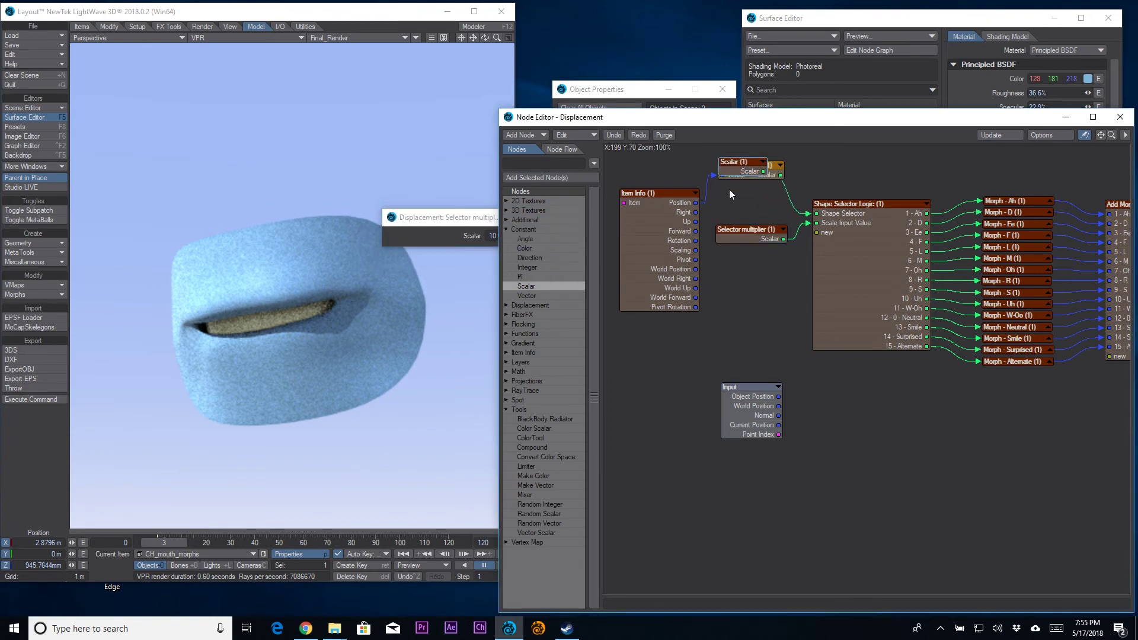
{"action": "left_click_drag", "start_coordinate": [450, 218], "coordinate": [367, 200]}
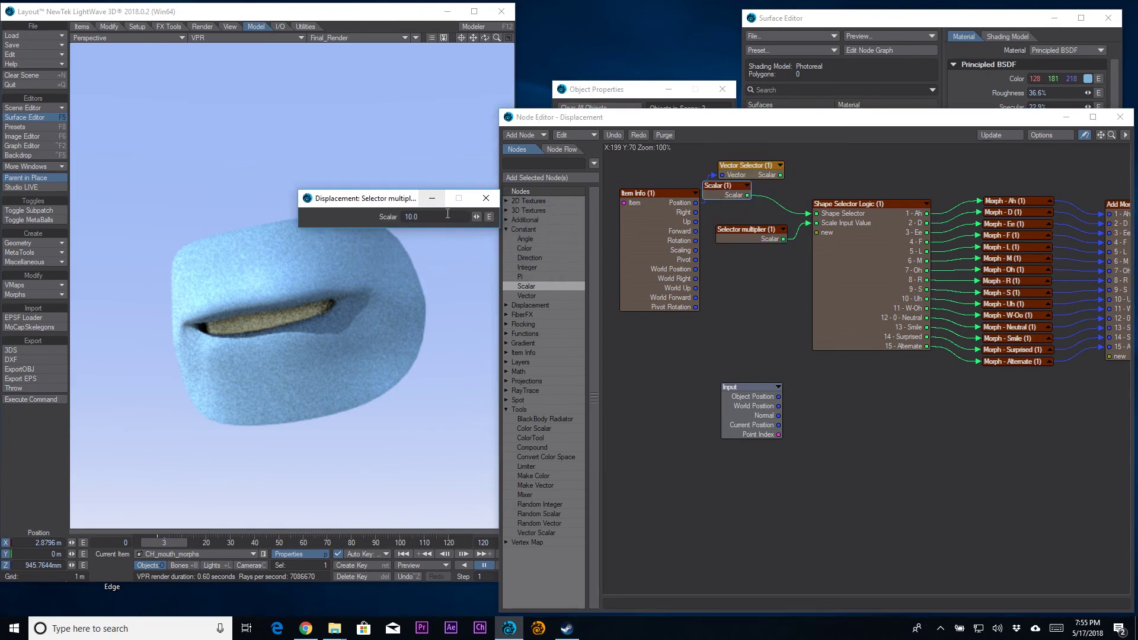
{"action": "left_click", "coordinate": [488, 219]}
Reopen the Scalar node value's animation curve and select its existing key at frame 0
{"action": "left_click_drag", "start_coordinate": [565, 105], "coordinate": [551, 125]}
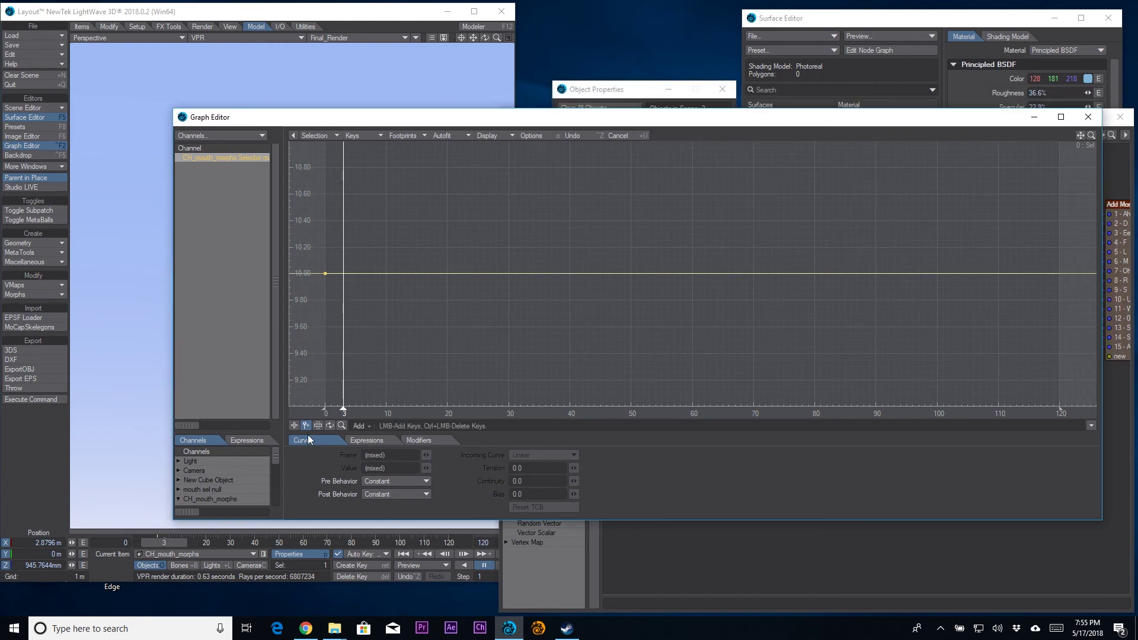
{"action": "left_click", "coordinate": [294, 426]}
{"action": "right_click_drag", "start_coordinate": [305, 234], "coordinate": [373, 332]}
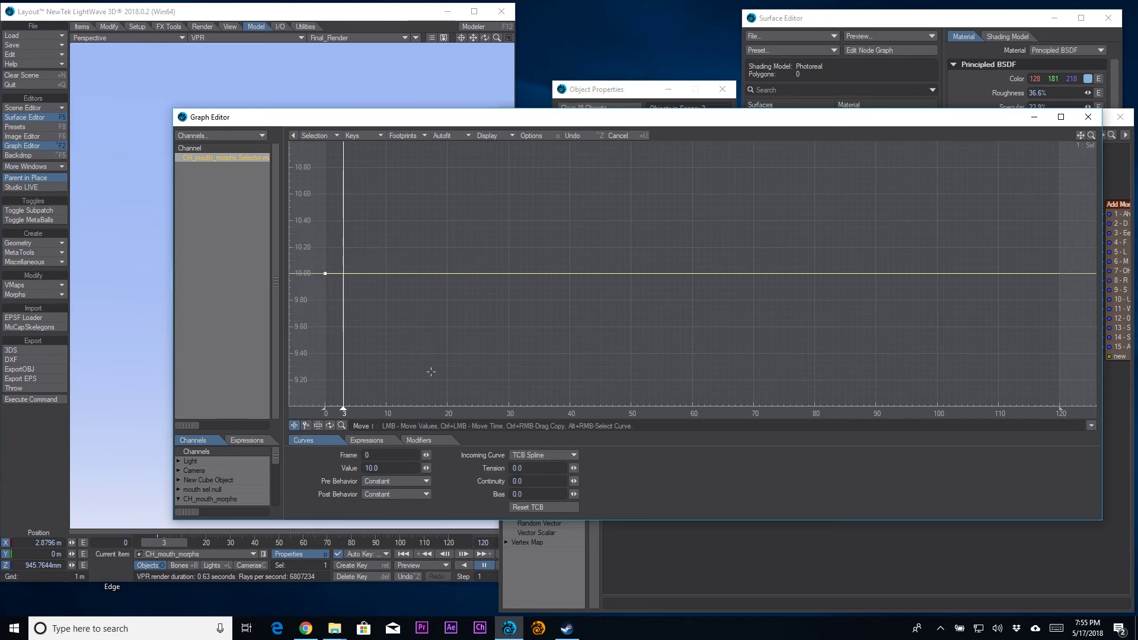
{"action": "left_click", "coordinate": [1088, 117]}
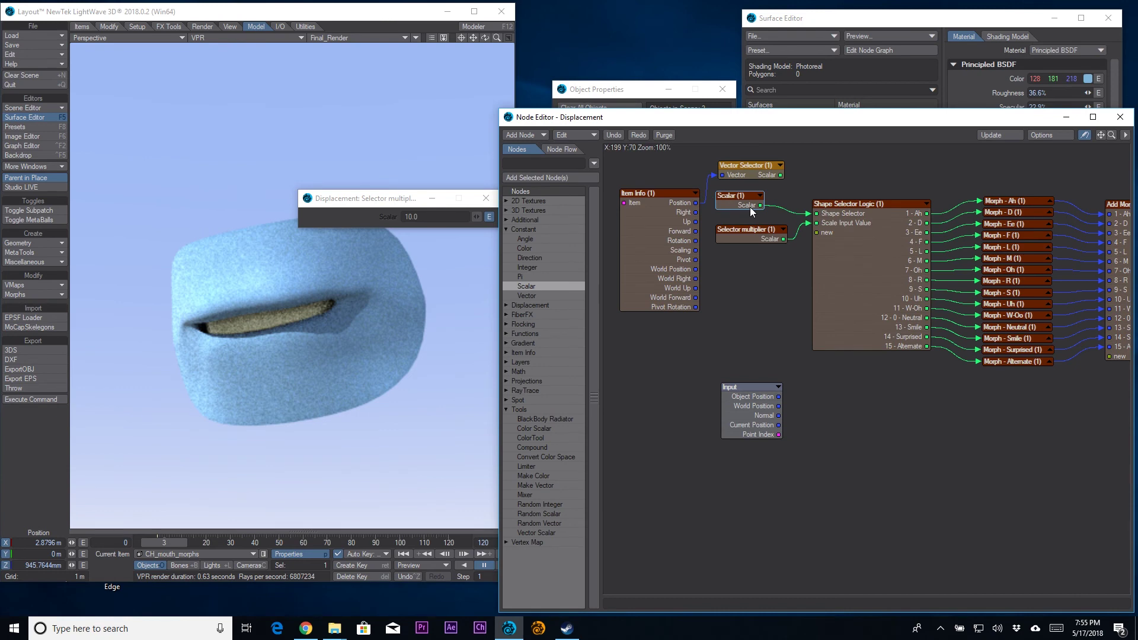
{"action": "left_click_drag", "start_coordinate": [756, 233], "coordinate": [754, 230]}
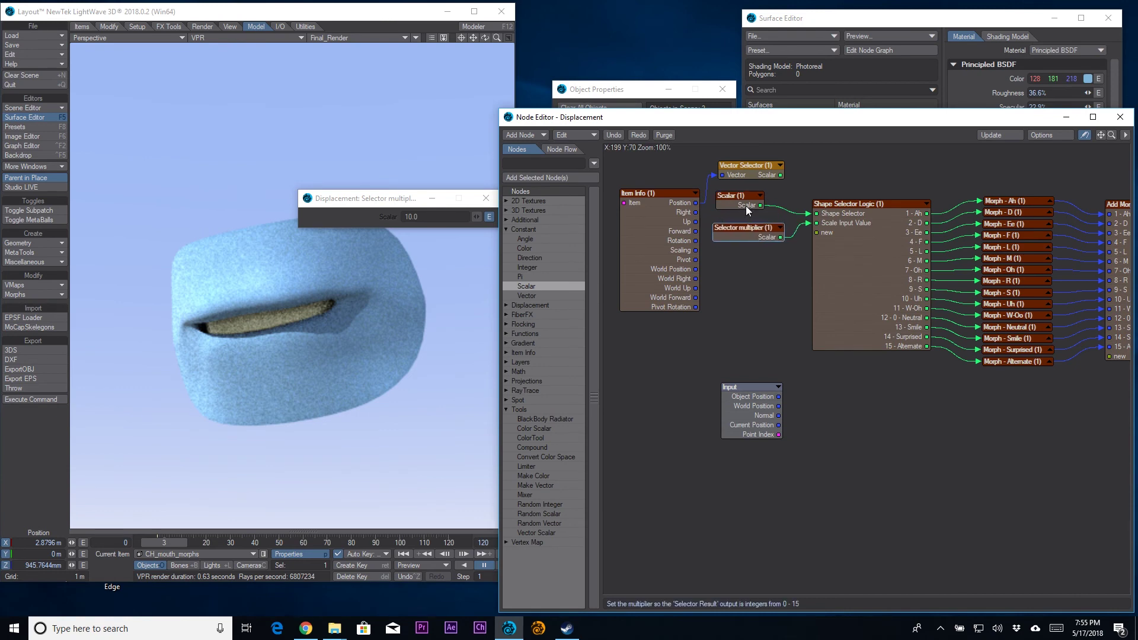
{"action": "left_click", "coordinate": [746, 205]}
{"action": "left_click", "coordinate": [489, 216]}
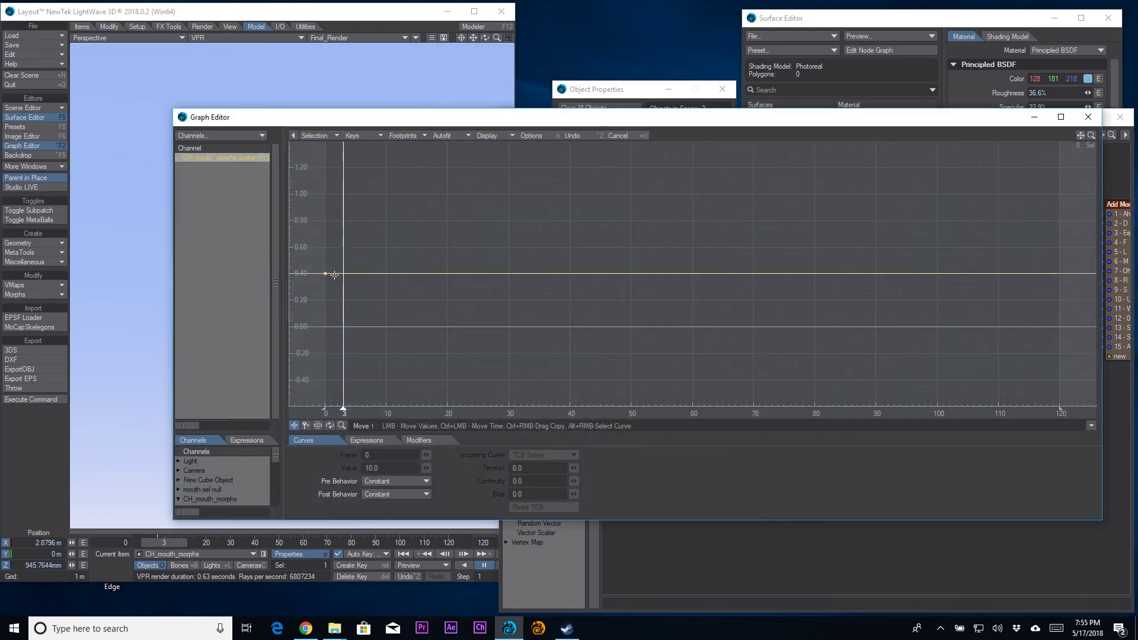
{"action": "left_click_drag", "start_coordinate": [311, 257], "coordinate": [365, 326]}
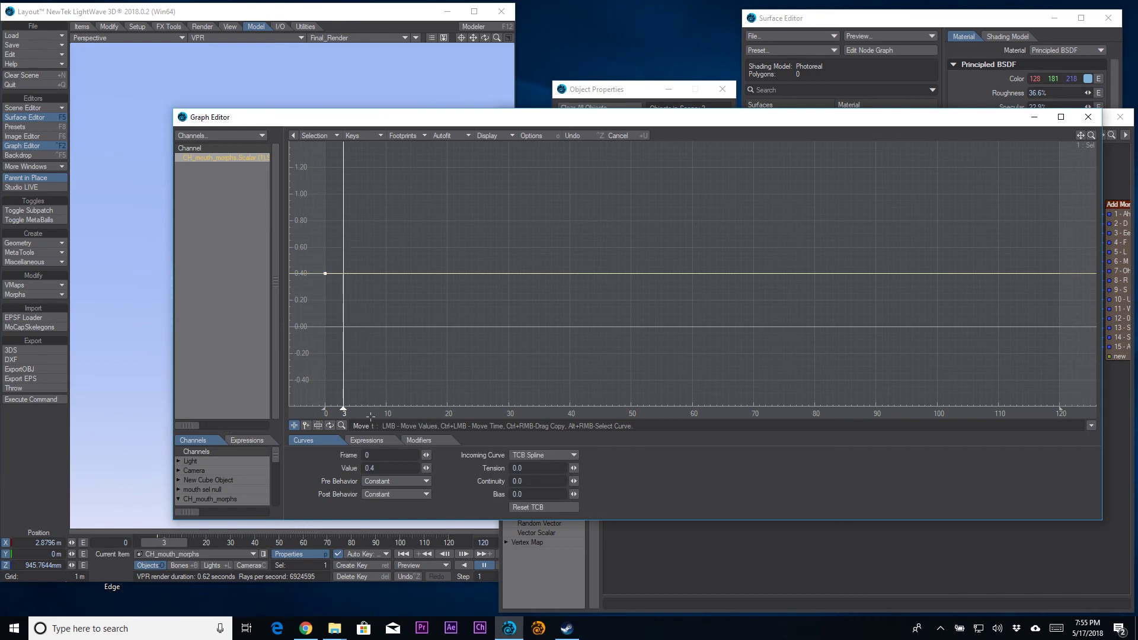
Add keys at frames 2, 6, 10, 14, 20 and 22, stepping the value down to near zero
{"action": "left_click", "coordinate": [306, 426]}
{"action": "left_click", "coordinate": [337, 304]}
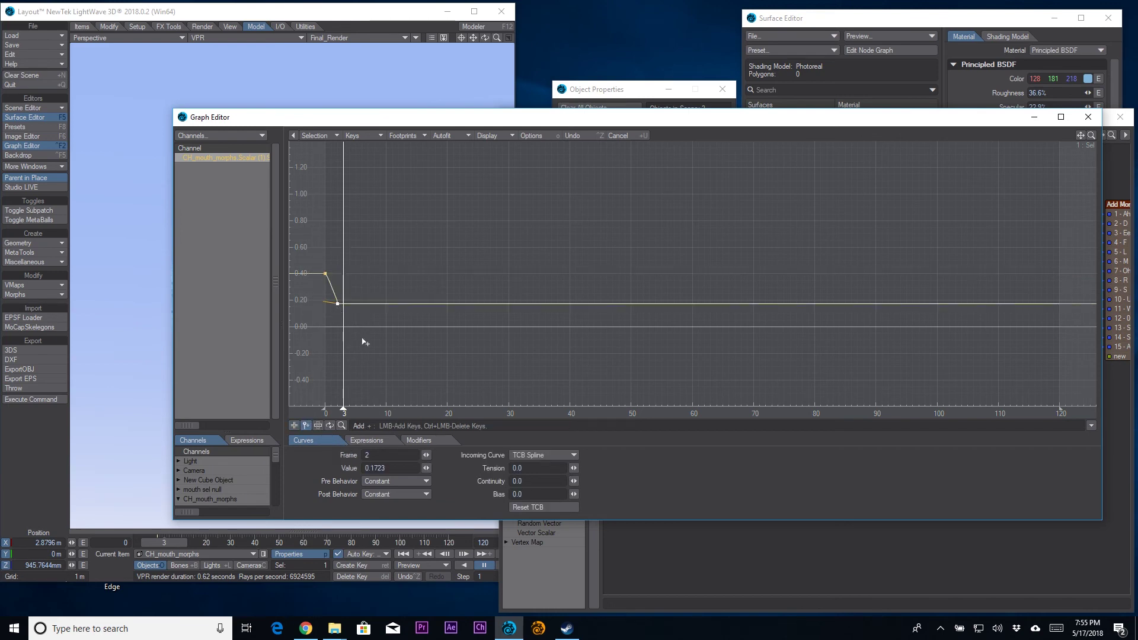
{"action": "left_click", "coordinate": [361, 295]}
{"action": "left_click", "coordinate": [386, 321]}
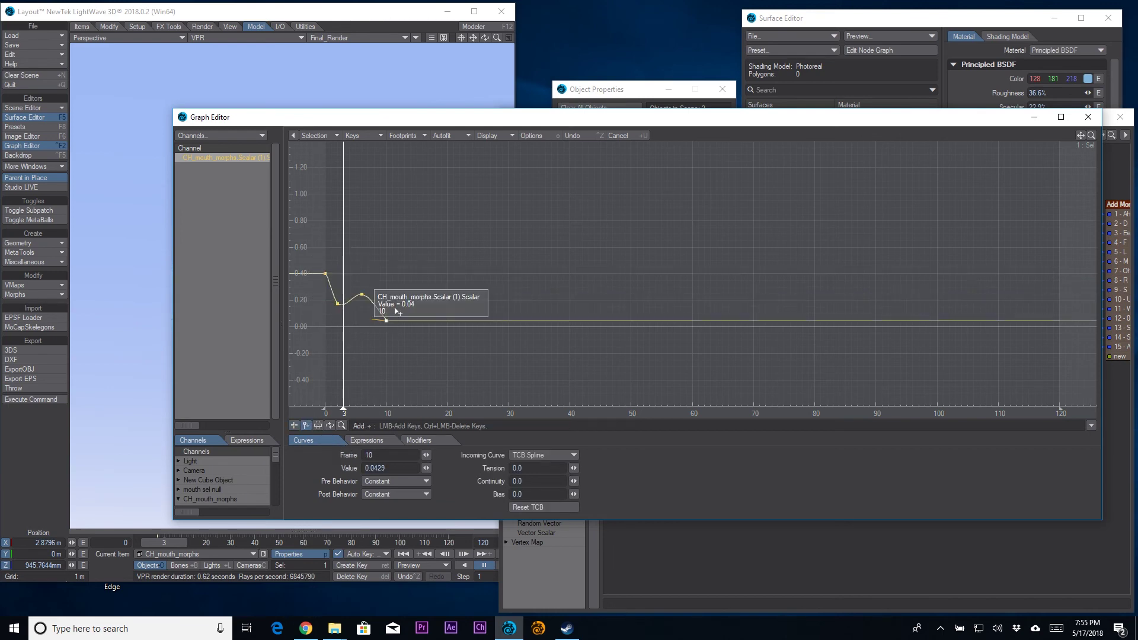
{"action": "left_click", "coordinate": [411, 294]}
{"action": "left_click", "coordinate": [447, 320]}
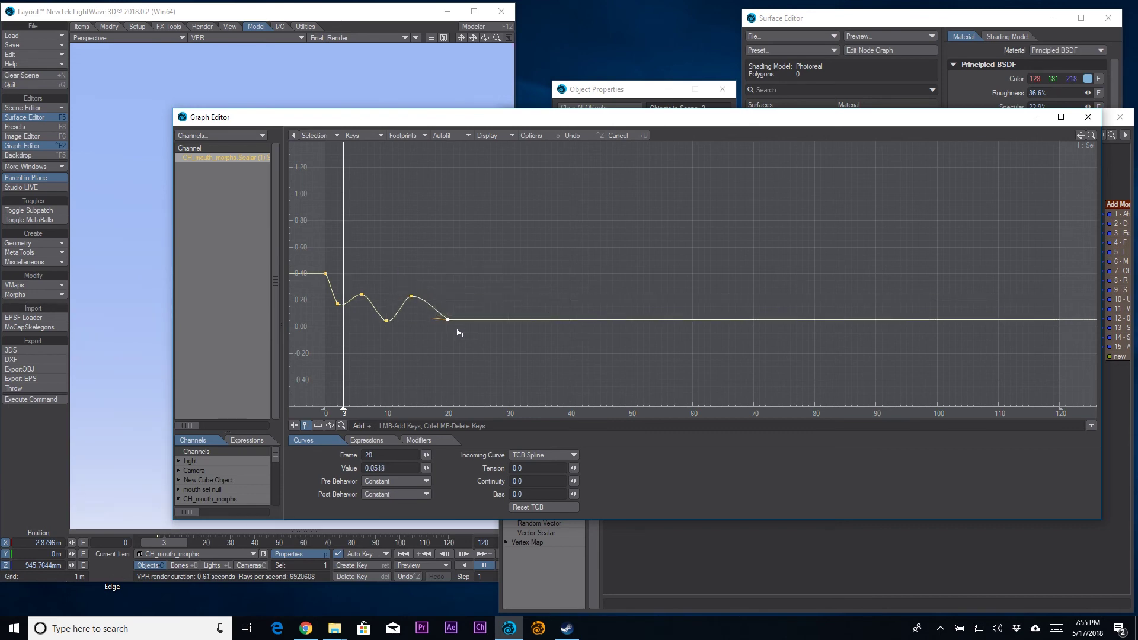
{"action": "left_click", "coordinate": [460, 328]}
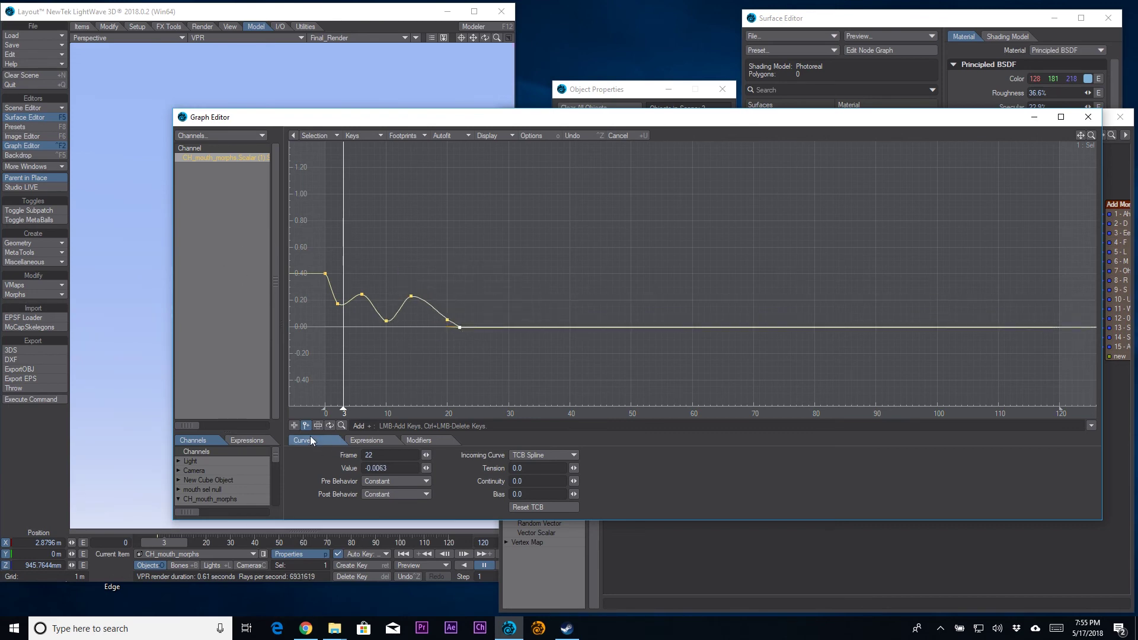
Select all seven keys and set their Incoming Curve to Stepped
{"action": "left_click", "coordinate": [294, 425]}
{"action": "right_click_drag", "start_coordinate": [313, 238], "coordinate": [629, 388]}
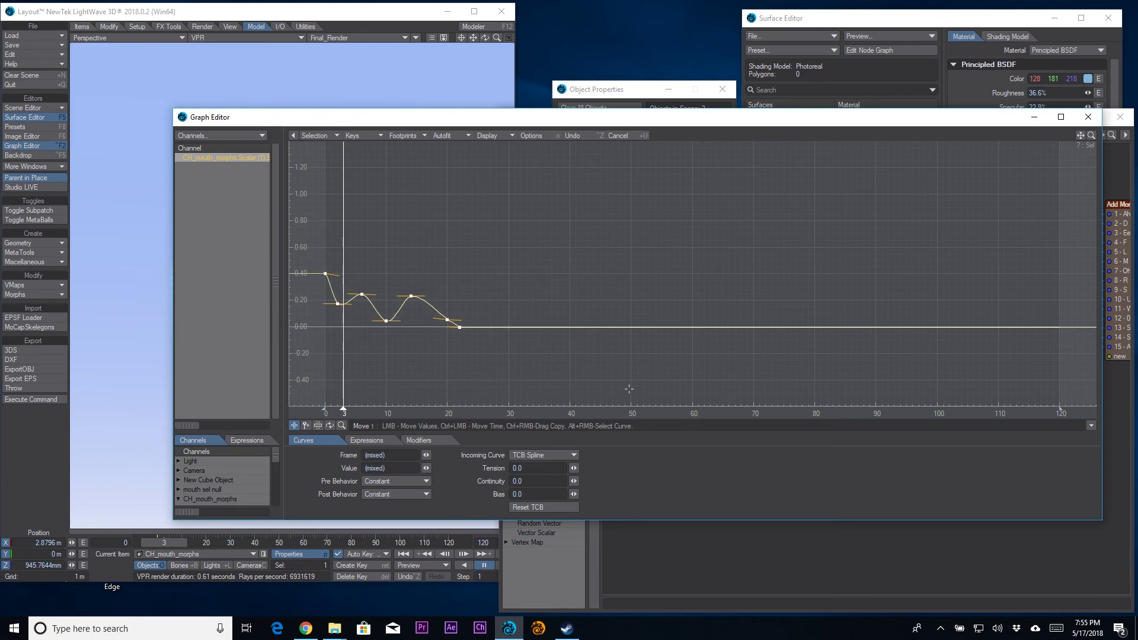
{"action": "left_click", "coordinate": [559, 458]}
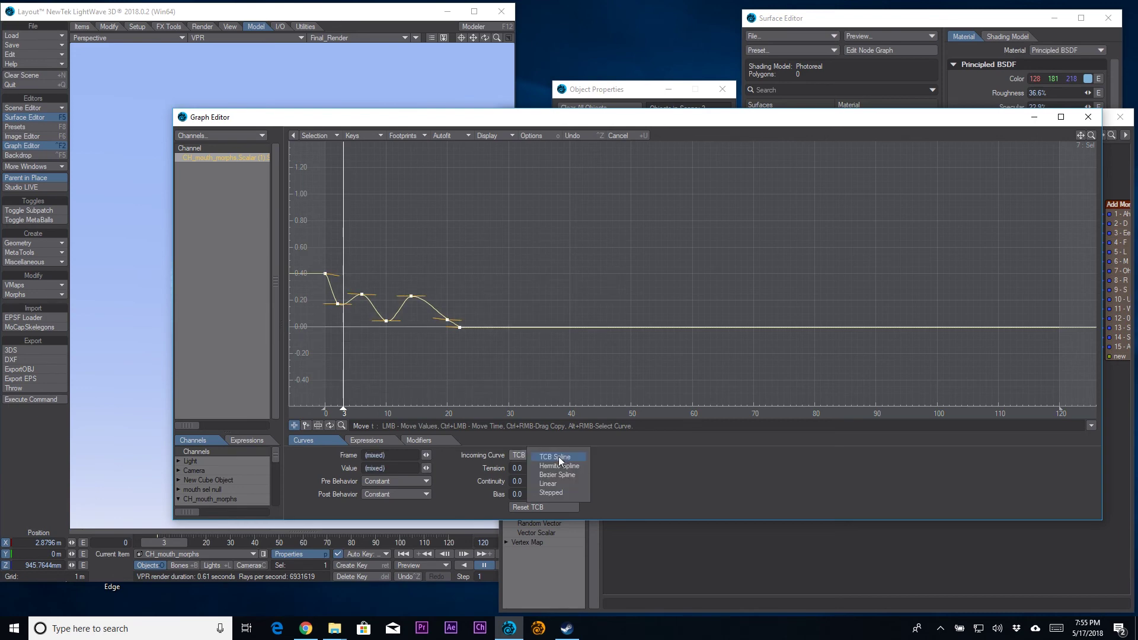
{"action": "left_click", "coordinate": [554, 495]}
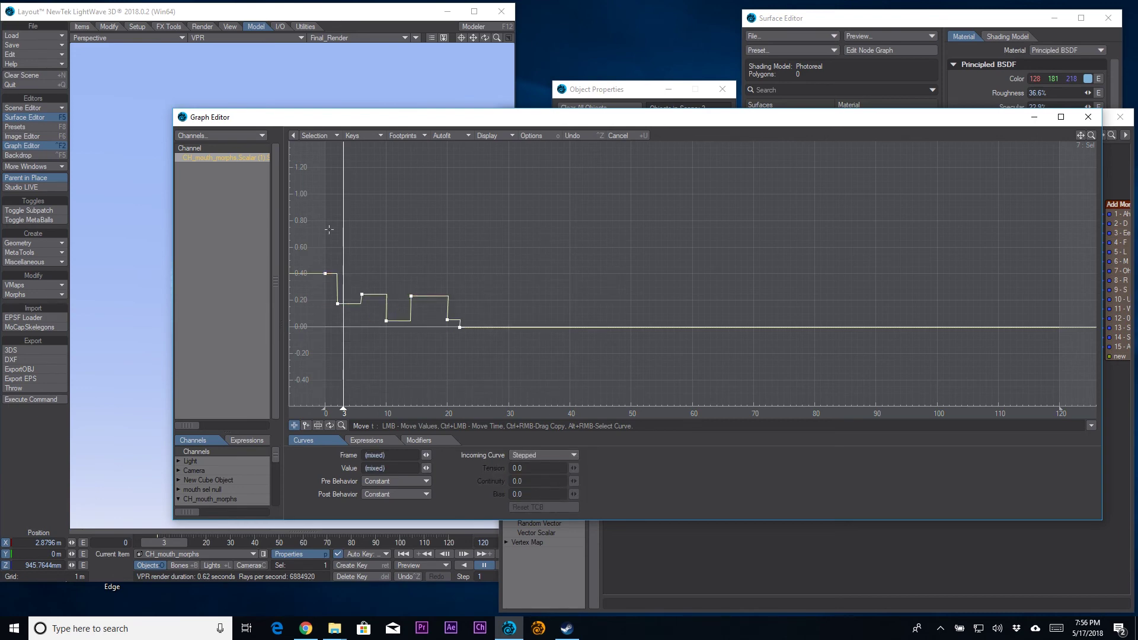
{"action": "left_click_drag", "start_coordinate": [422, 118], "coordinate": [692, 10]}
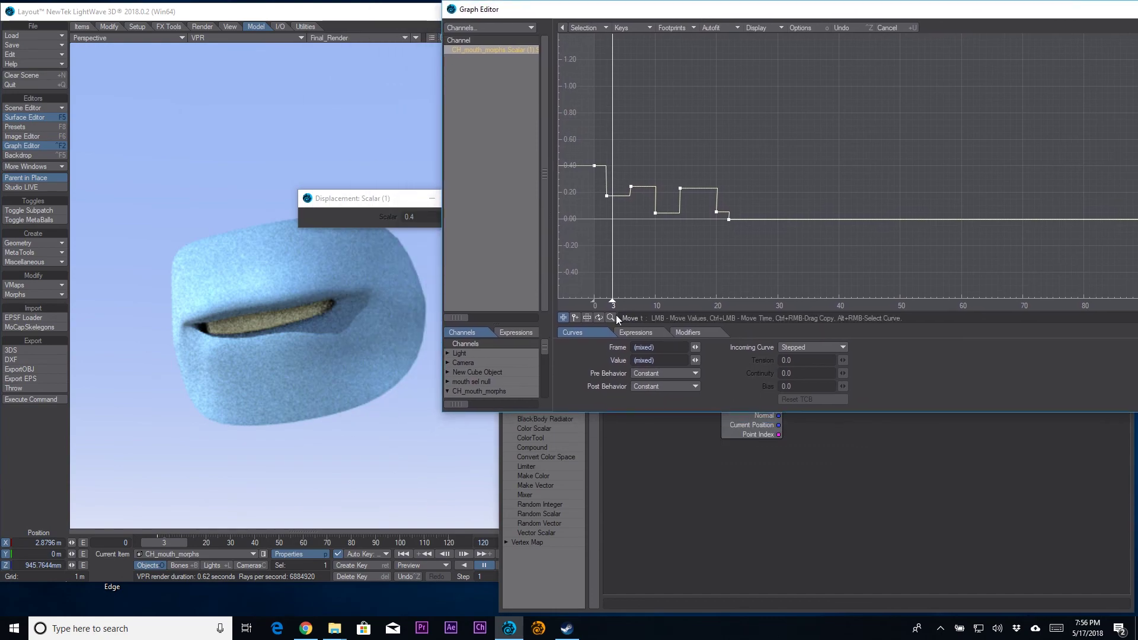
Preview the mouth at frame 12, then switch all keys to smooth TCB Spline
{"action": "left_click_drag", "start_coordinate": [166, 541], "coordinate": [194, 541]}
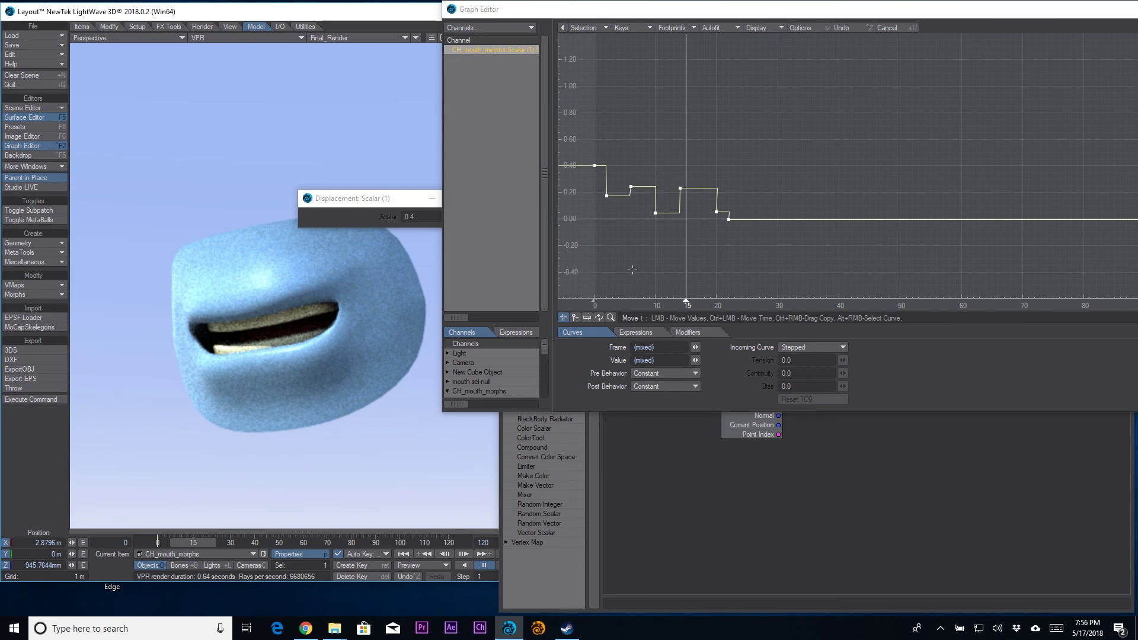
{"action": "right_click_drag", "start_coordinate": [564, 146], "coordinate": [777, 265]}
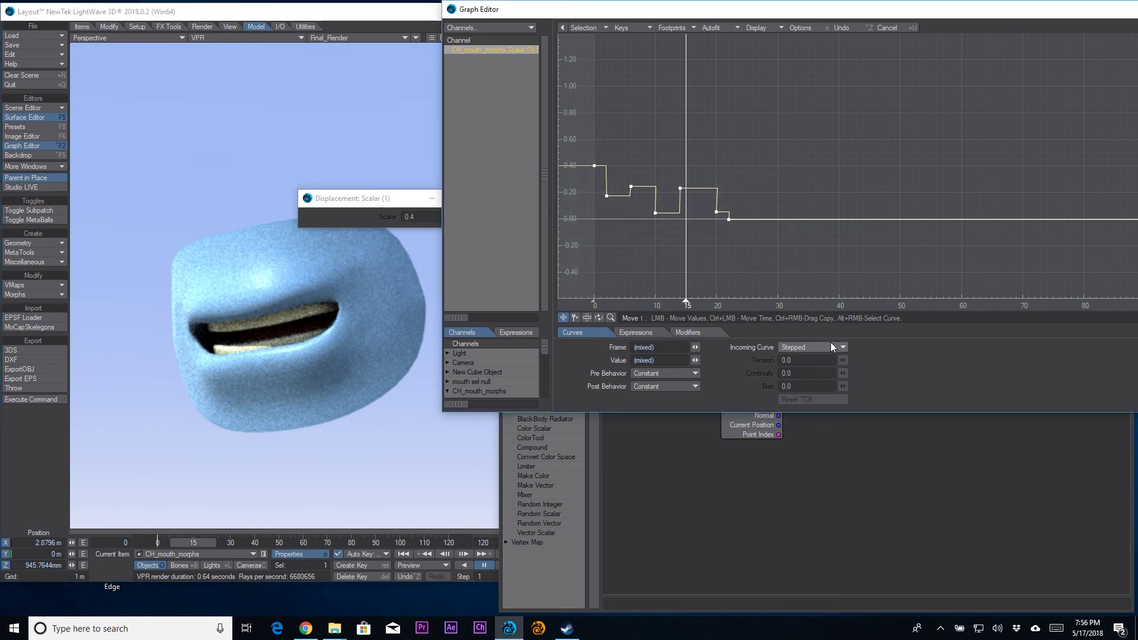
{"action": "left_click", "coordinate": [830, 346]}
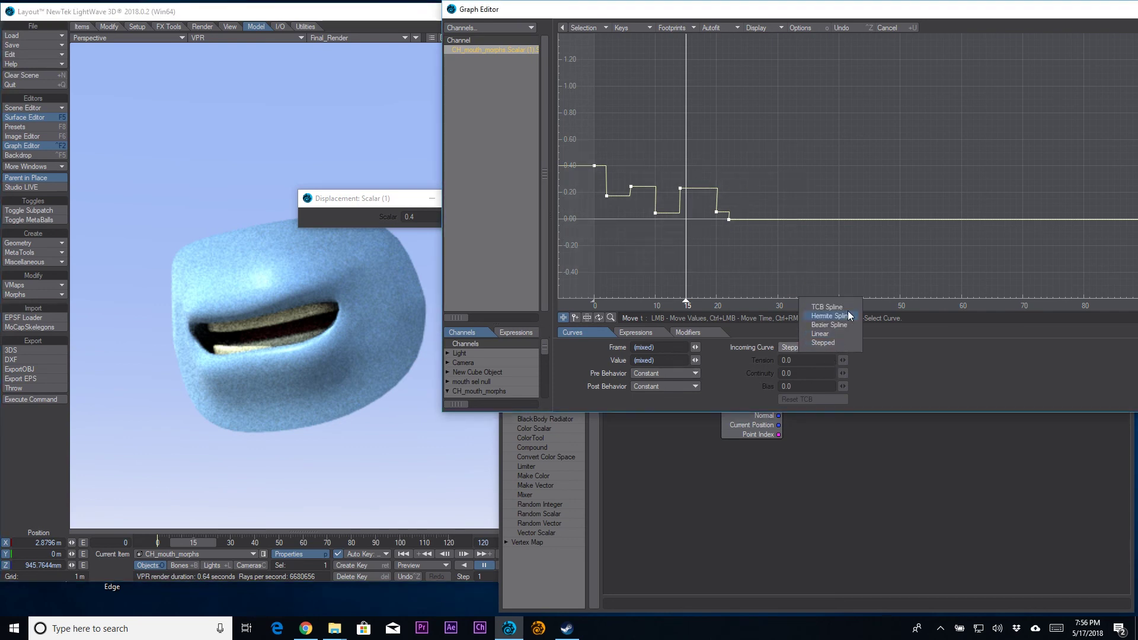
{"action": "left_click", "coordinate": [828, 307]}
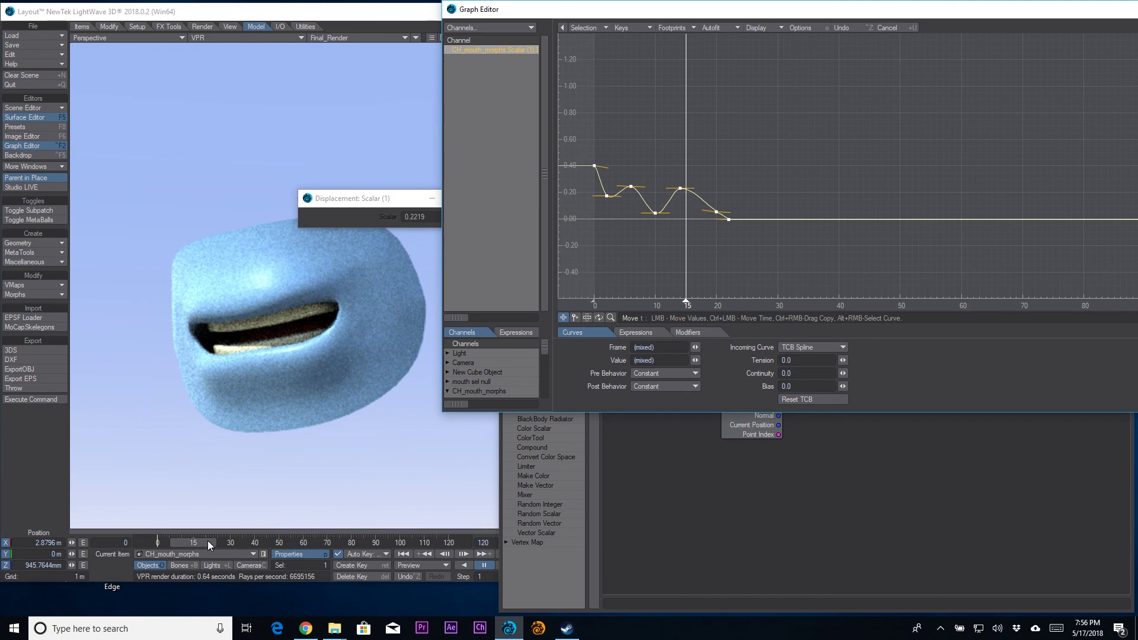
Preview the mouth at other frames, then set the keys back to Stepped
{"action": "mouse_move", "coordinate": [207, 541]}
{"action": "left_mouse_down"}
{"action": "mouse_move", "coordinate": [166, 541]}
{"action": "mouse_move", "coordinate": [215, 541]}
{"action": "left_mouse_up"}
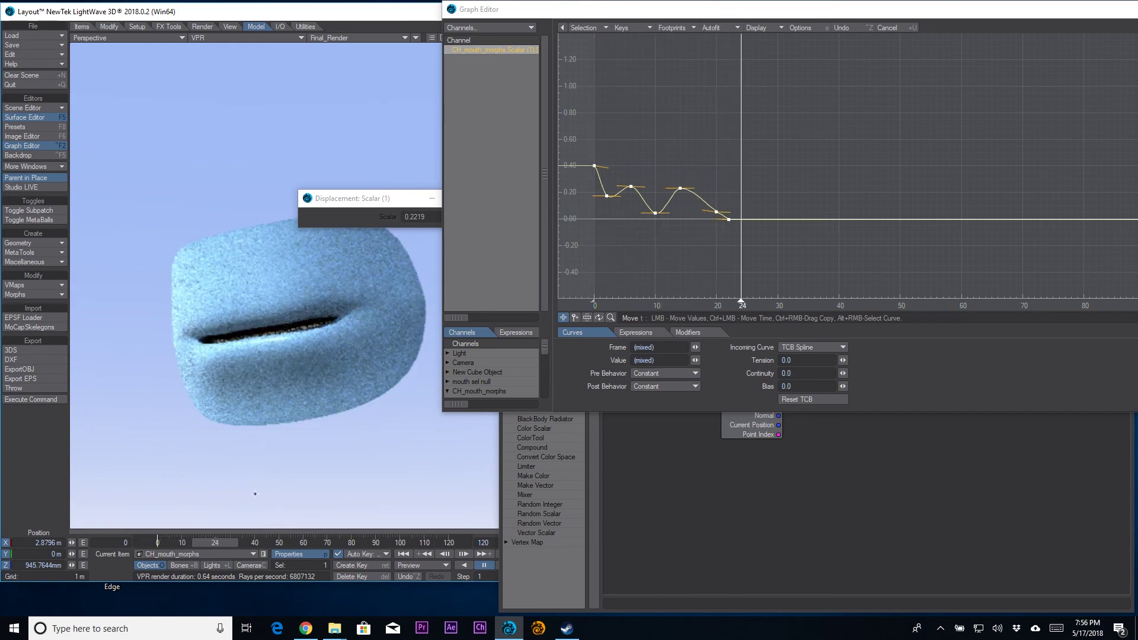
{"action": "left_click", "coordinate": [830, 347]}
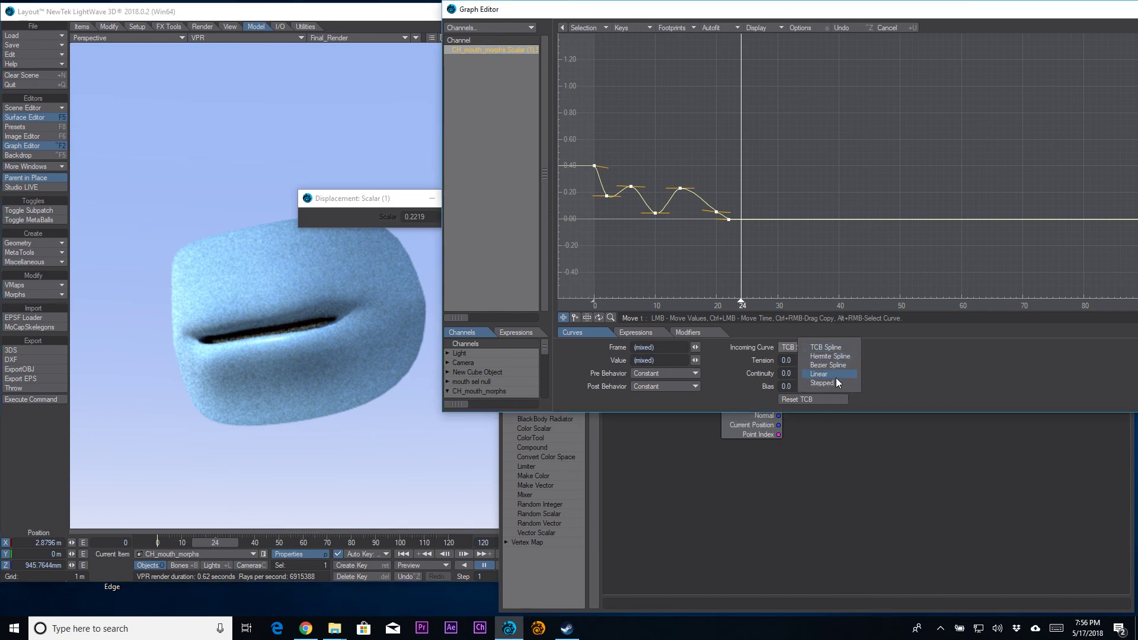
{"action": "left_click", "coordinate": [838, 382]}
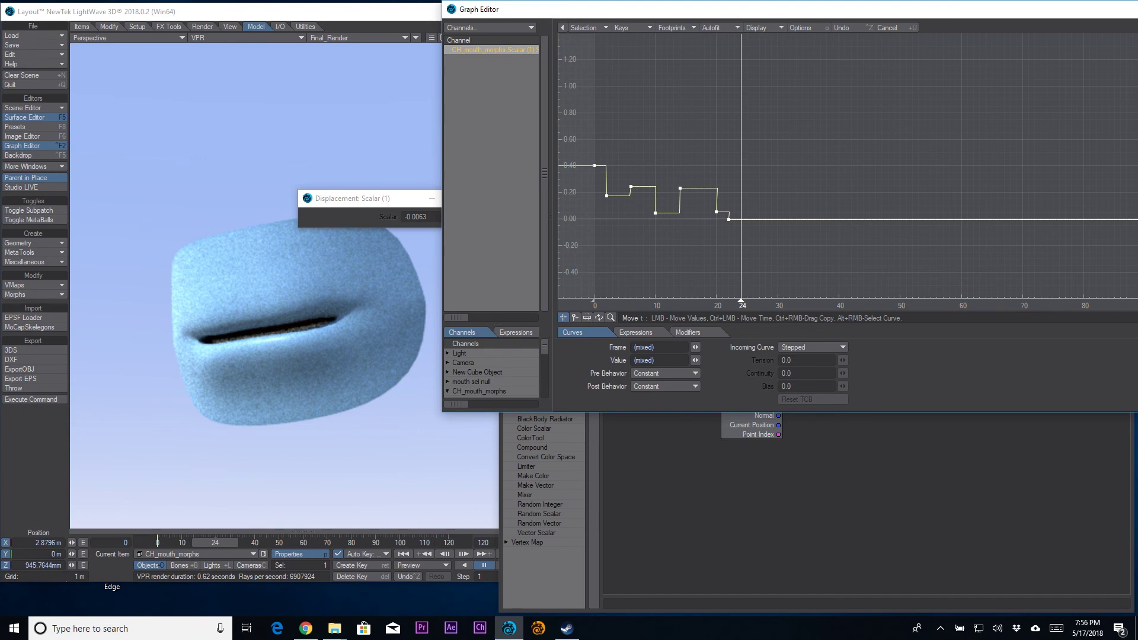
Close the Graph Editor and rearrange the Scalar and Item Info nodes in the Node Editor
{"action": "key", "text": "ctrl+F2"}
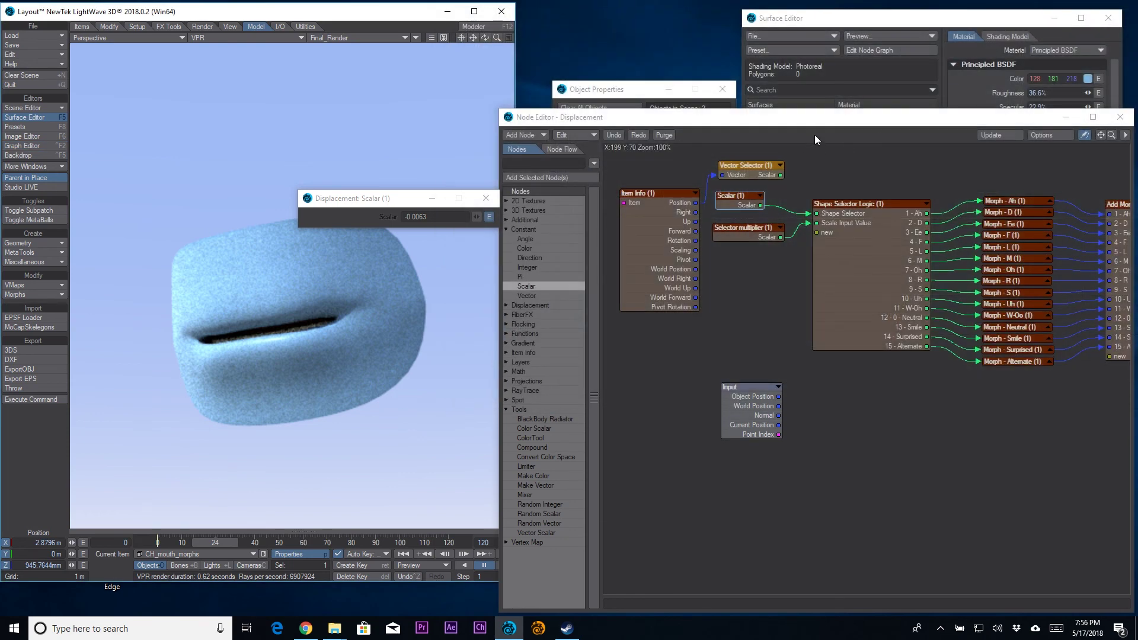
{"action": "left_click_drag", "start_coordinate": [842, 121], "coordinate": [722, 83]}
{"action": "left_click_drag", "start_coordinate": [630, 162], "coordinate": [620, 175]}
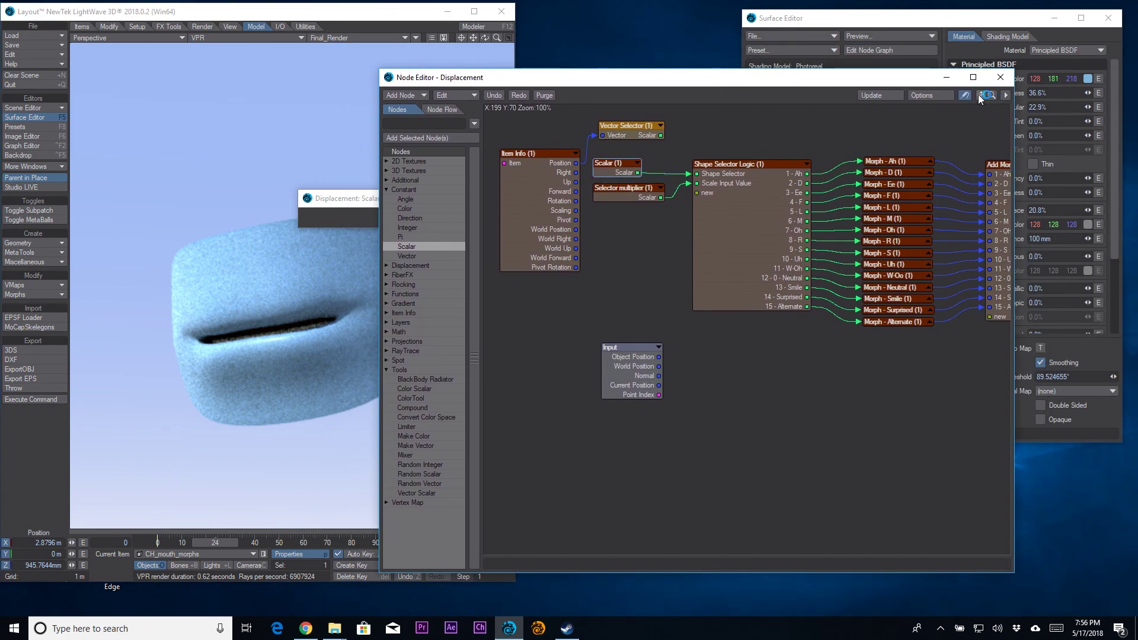
{"action": "left_click_drag", "start_coordinate": [981, 95], "coordinate": [1012, 124]}
{"action": "left_click_drag", "start_coordinate": [599, 227], "coordinate": [593, 185]}
Connect Vector Selector's output to Shape Selector Logic's Shape Selector input and tidy the node layout
{"action": "mouse_move", "coordinate": [692, 169]}
{"action": "left_click_drag", "start_coordinate": [692, 165], "coordinate": [728, 203]}
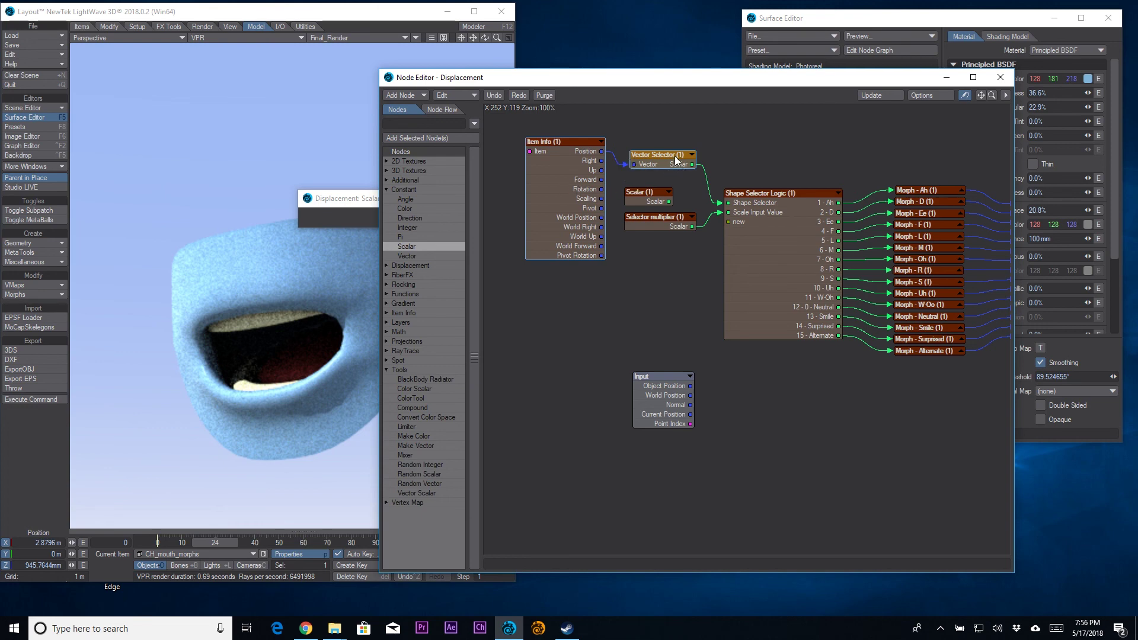
{"action": "left_click_drag", "start_coordinate": [675, 156], "coordinate": [656, 141]}
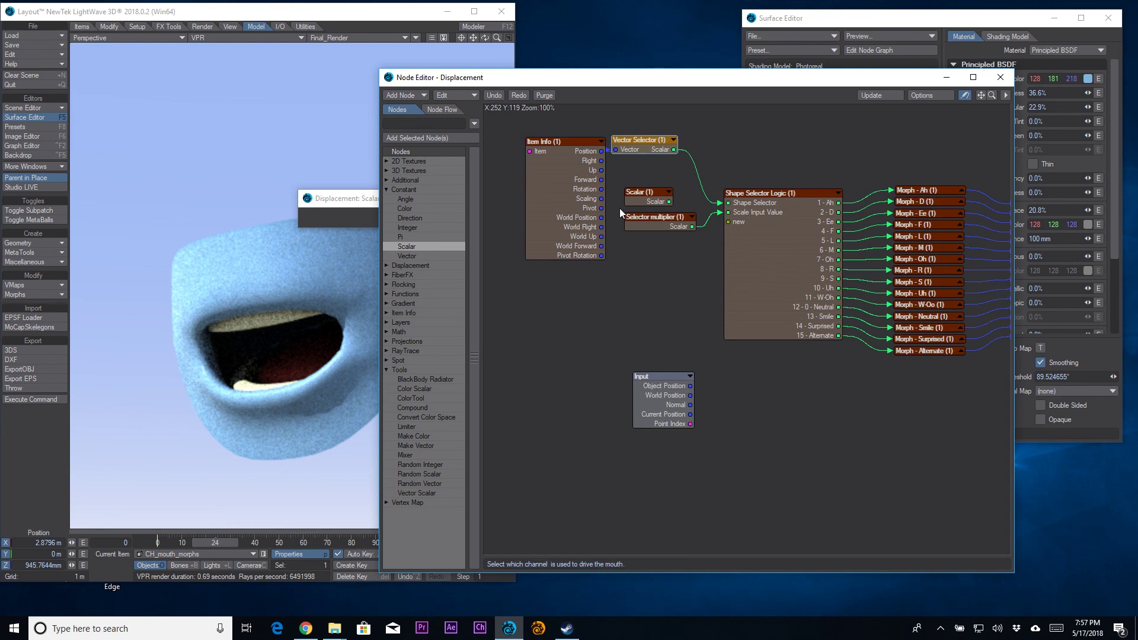
{"action": "left_click_drag", "start_coordinate": [566, 192], "coordinate": [554, 215]}
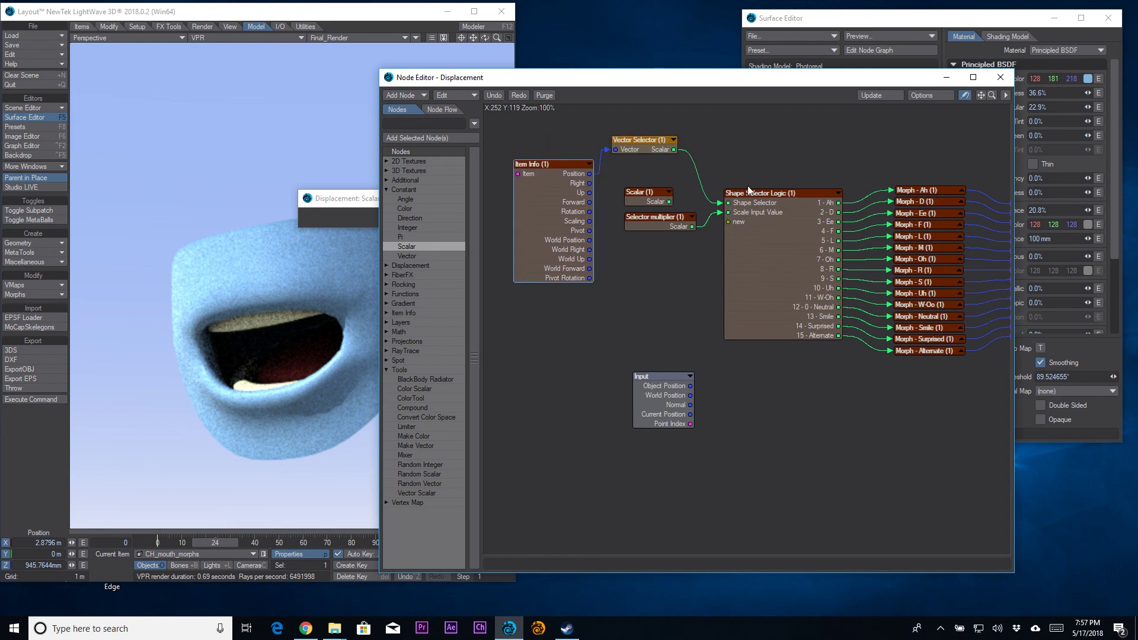
{"action": "left_click_drag", "start_coordinate": [667, 226], "coordinate": [656, 177]}
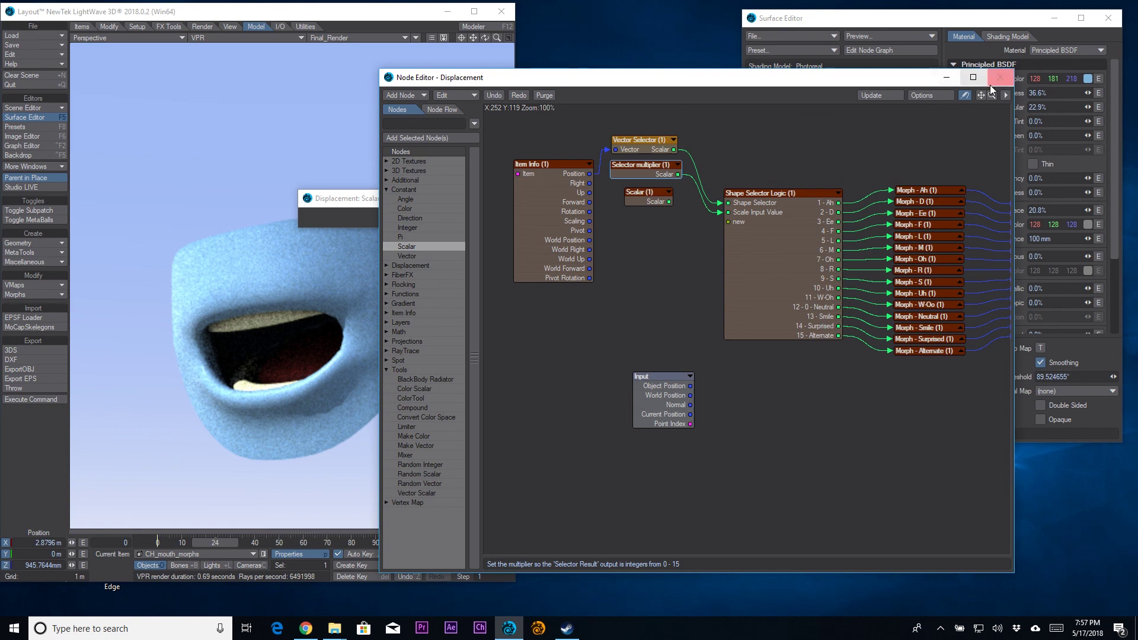
{"action": "left_click_drag", "start_coordinate": [986, 101], "coordinate": [977, 100]}
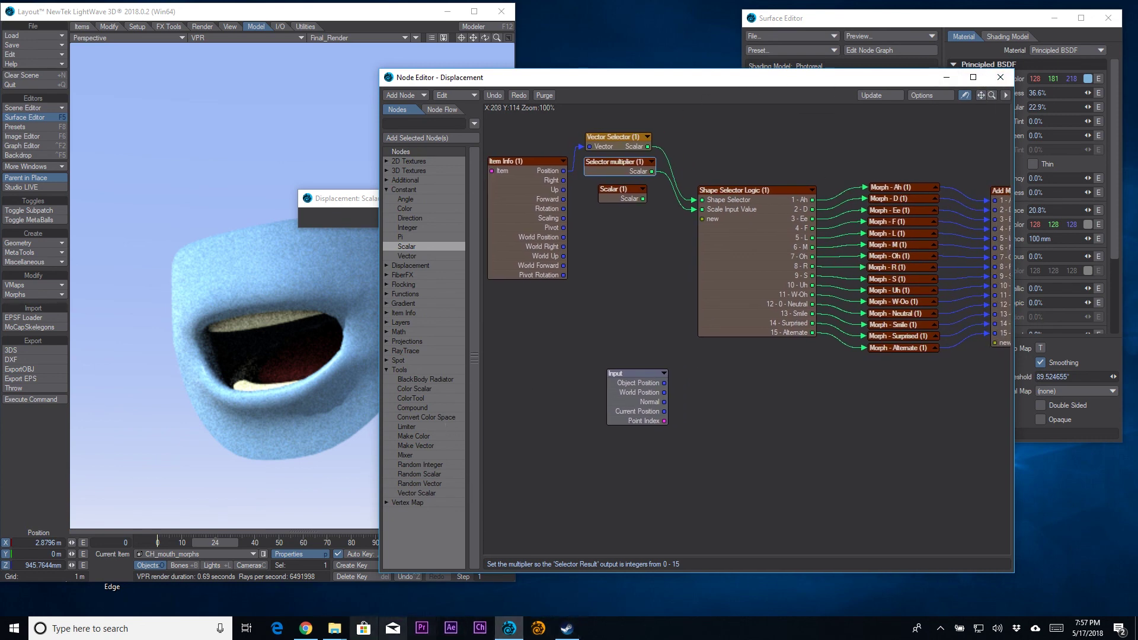
Bring up the Liberty3D mouth selector article in Chrome and follow the logo to the Liberty3D.com home page
{"action": "left_click", "coordinate": [305, 628]}
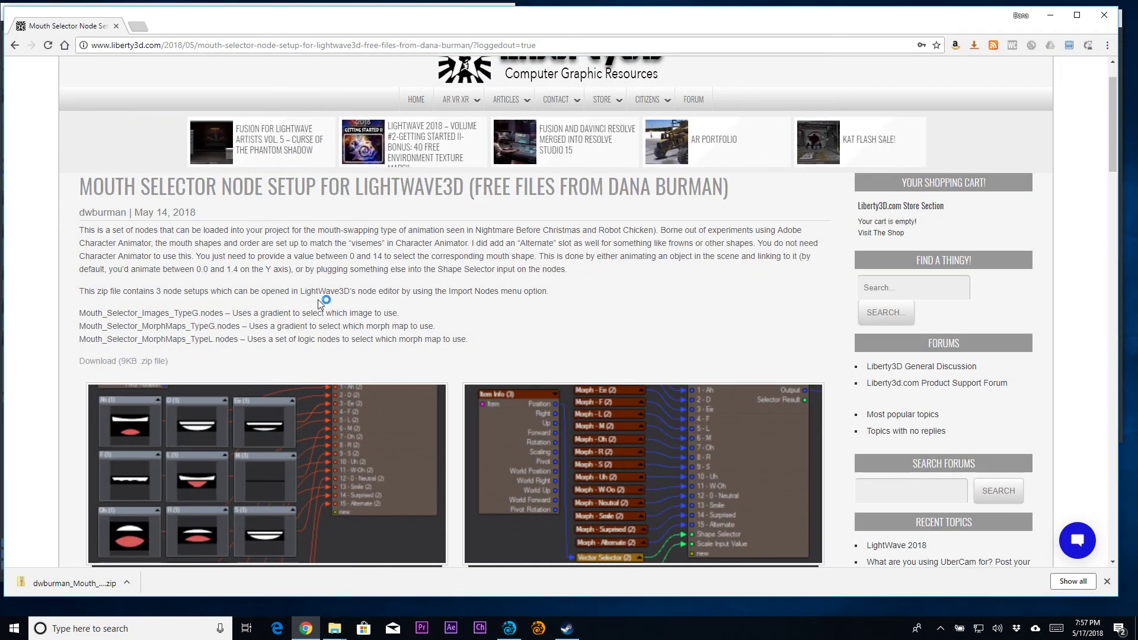
{"action": "scroll", "coordinate": [302, 294], "scroll_direction": "up", "scroll_amount": 1}
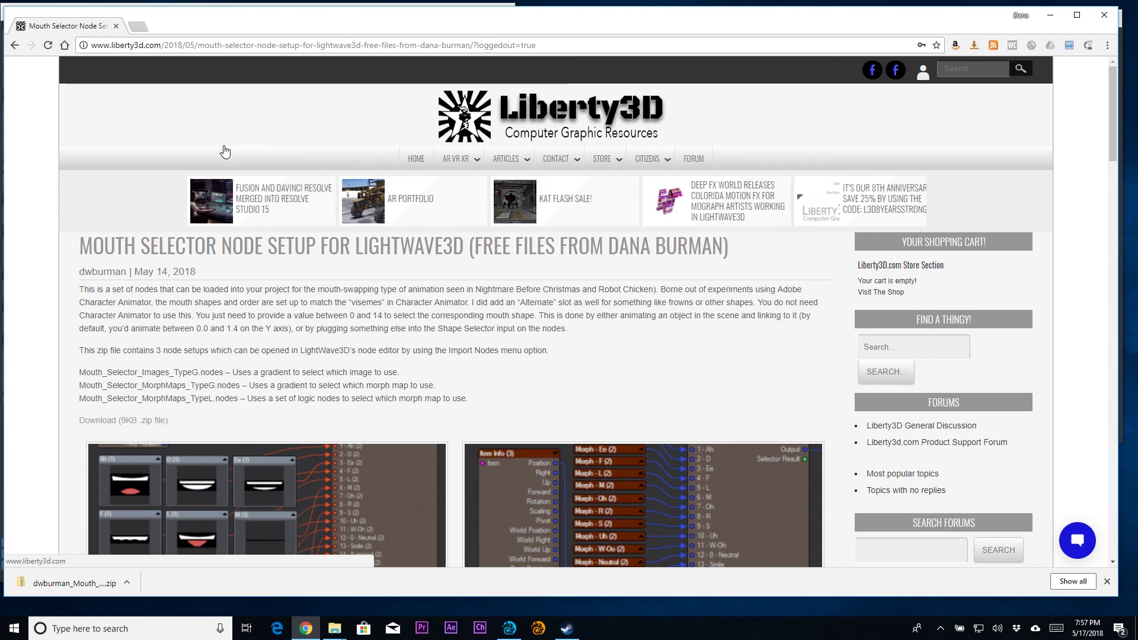
{"action": "left_click", "coordinate": [573, 105]}
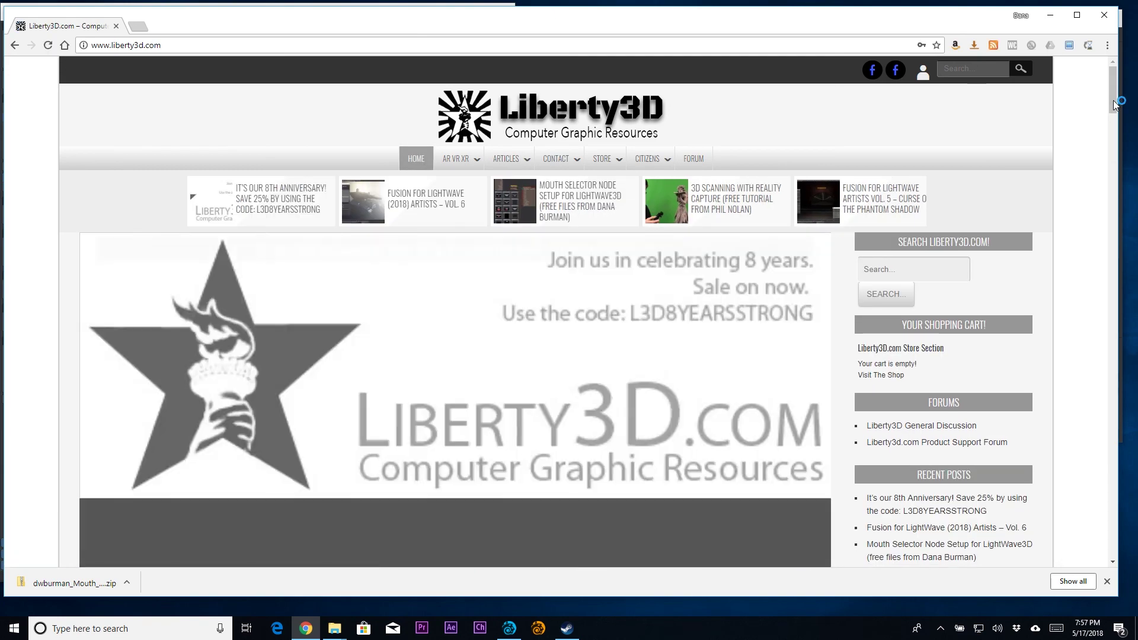
{"action": "left_click_drag", "start_coordinate": [1113, 105], "coordinate": [1124, 122]}
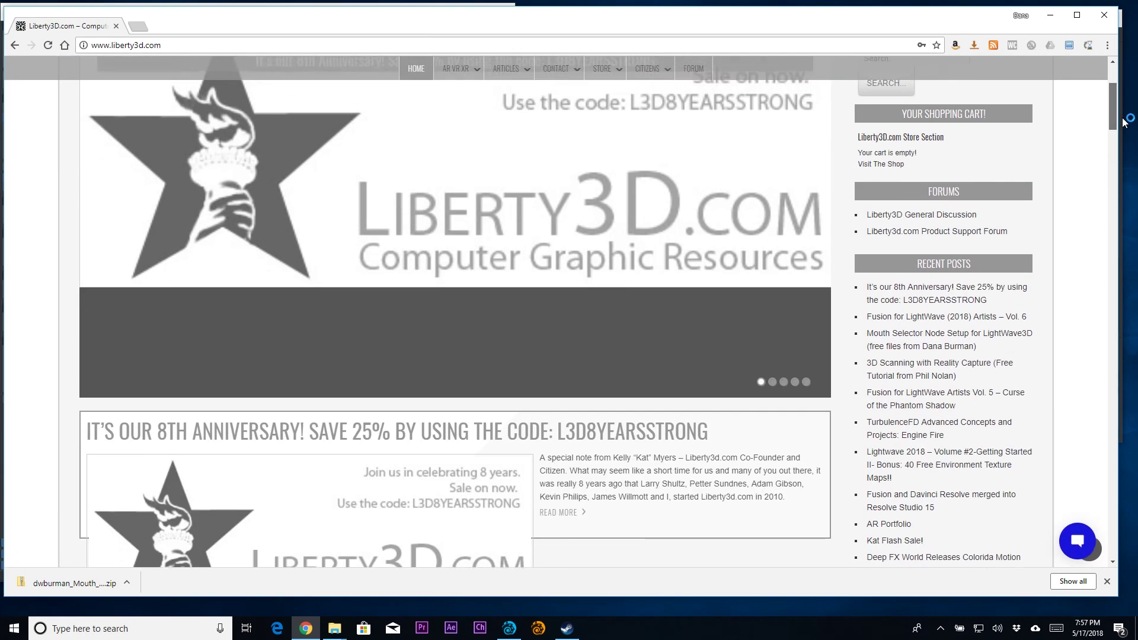